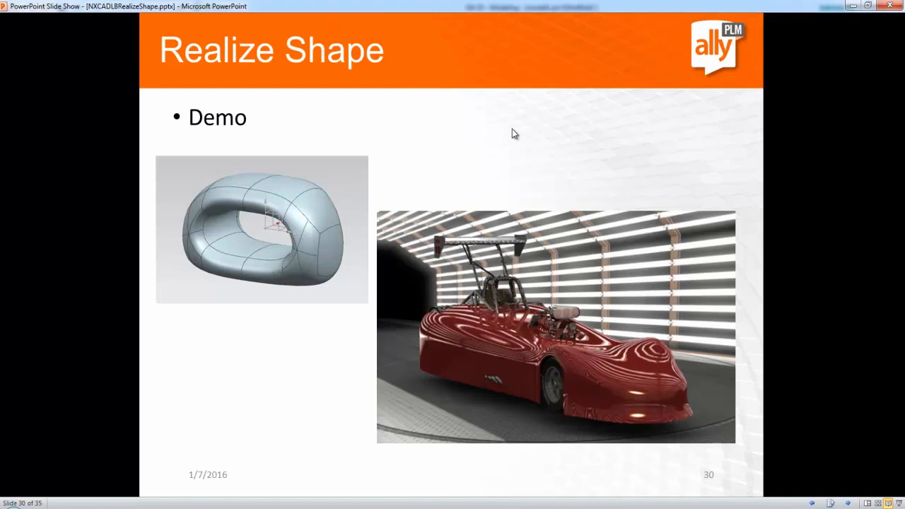
Switch to NX 10 and start the NX Realize Shape task in the open model1 part
{"action": "key", "text": "super+Tab"}
{"action": "key", "text": "super+Tab"}
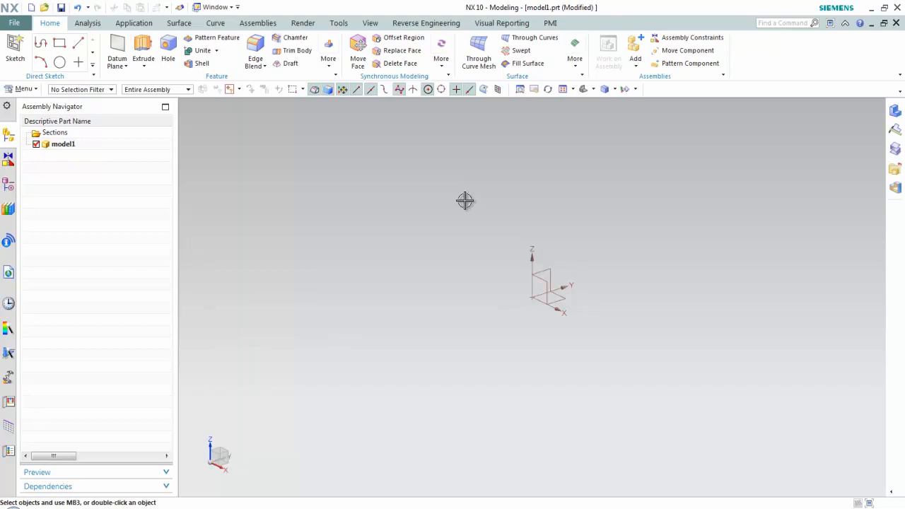
{"action": "left_click", "coordinate": [179, 24]}
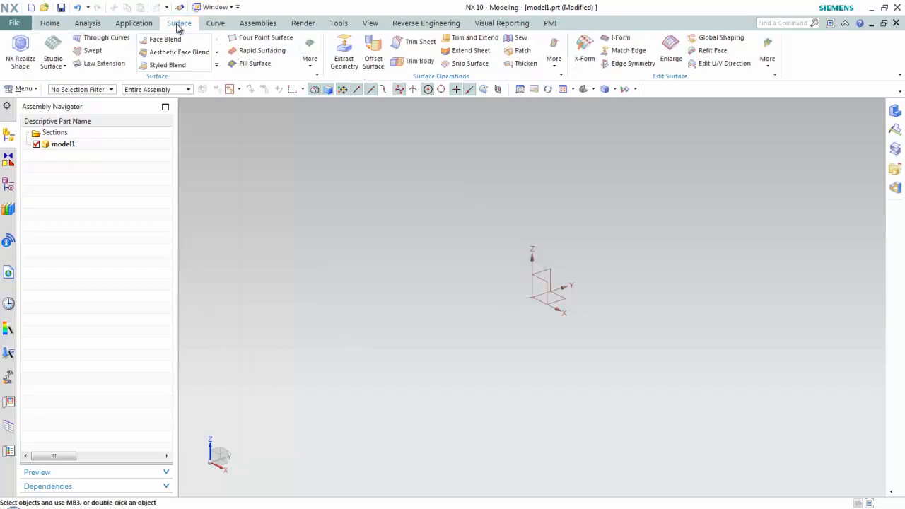
{"action": "left_click", "coordinate": [27, 66]}
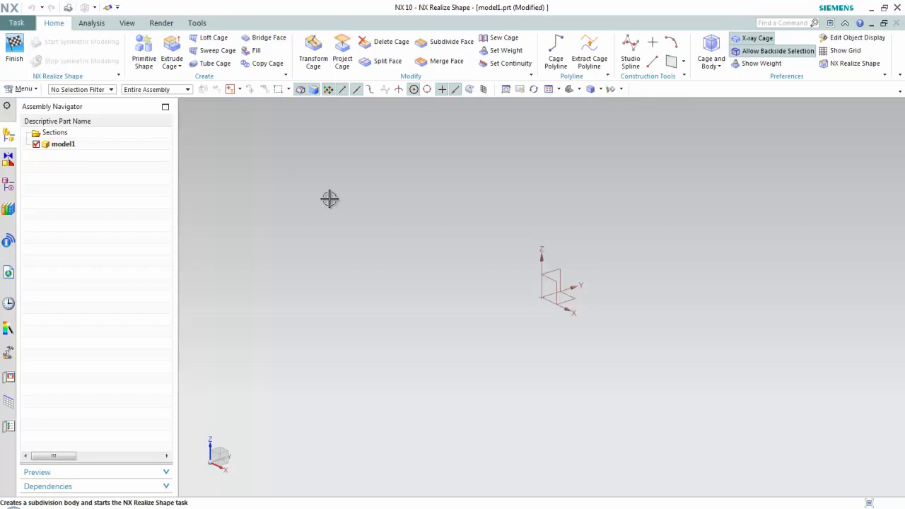
Create a sphere primitive with a size of 4 in at the origin
{"action": "left_click", "coordinate": [144, 54]}
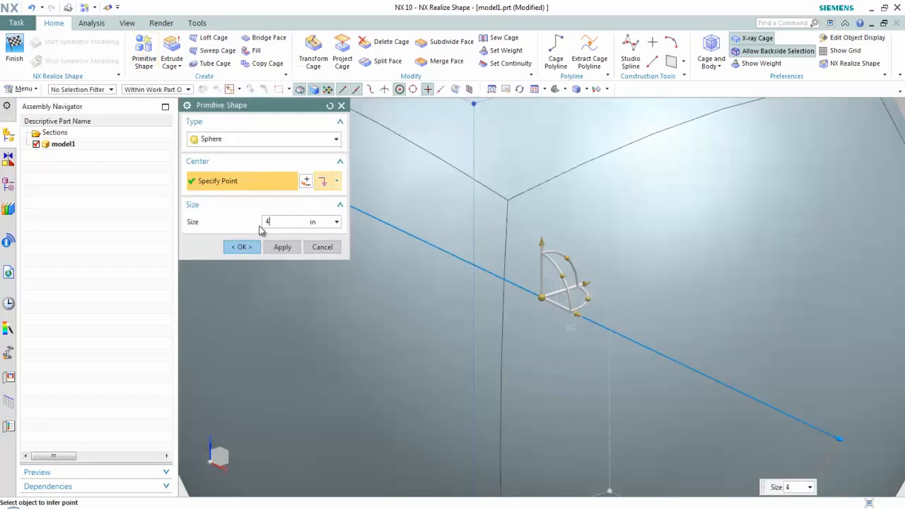
{"action": "key", "text": "Return"}
{"action": "left_click", "coordinate": [260, 139]}
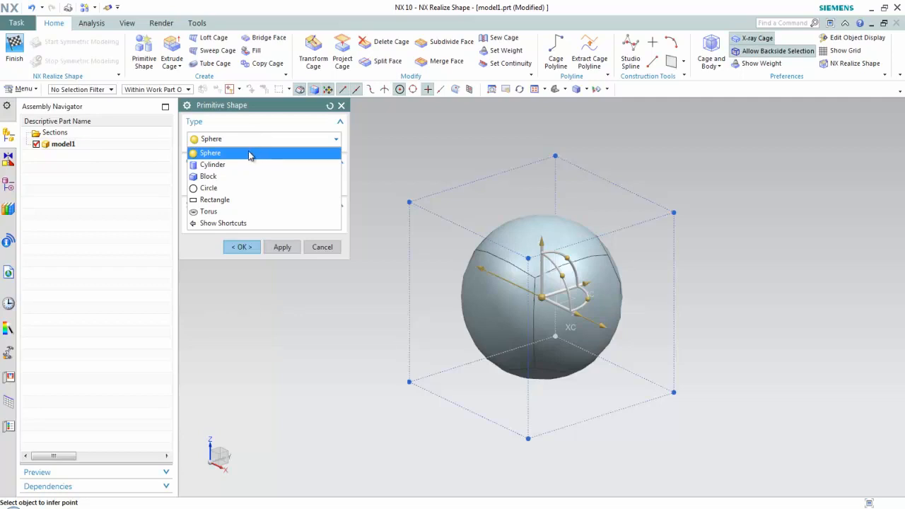
{"action": "left_click", "coordinate": [249, 152]}
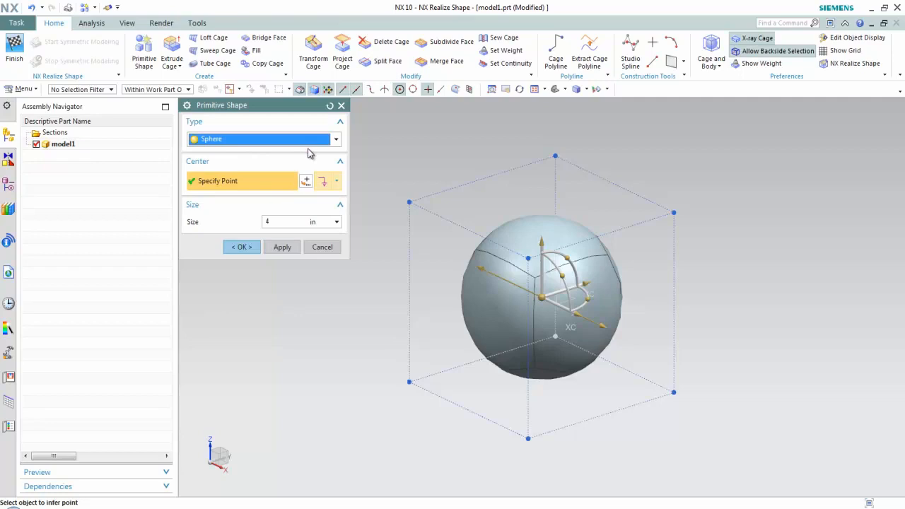
{"action": "left_click", "coordinate": [242, 247]}
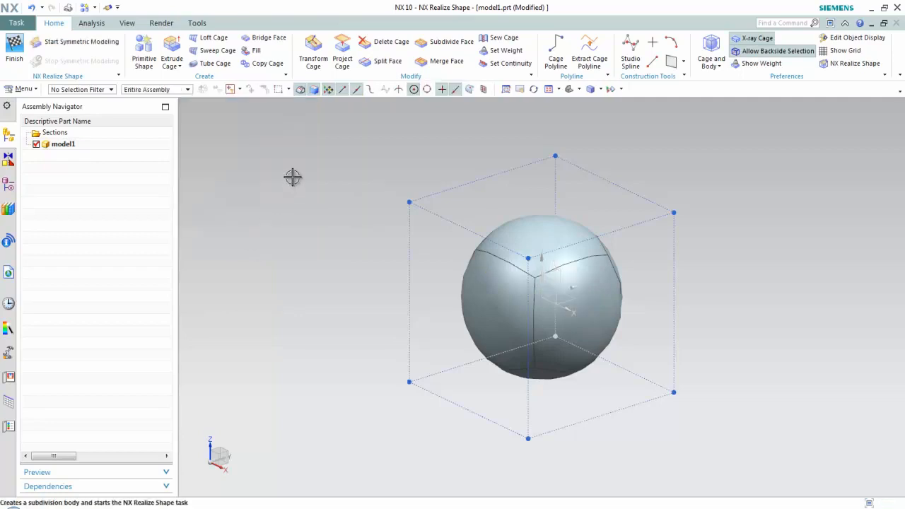
Start symmetric modeling of the sphere about the XC plane at the origin and show the part's model history
{"action": "left_click", "coordinate": [71, 43]}
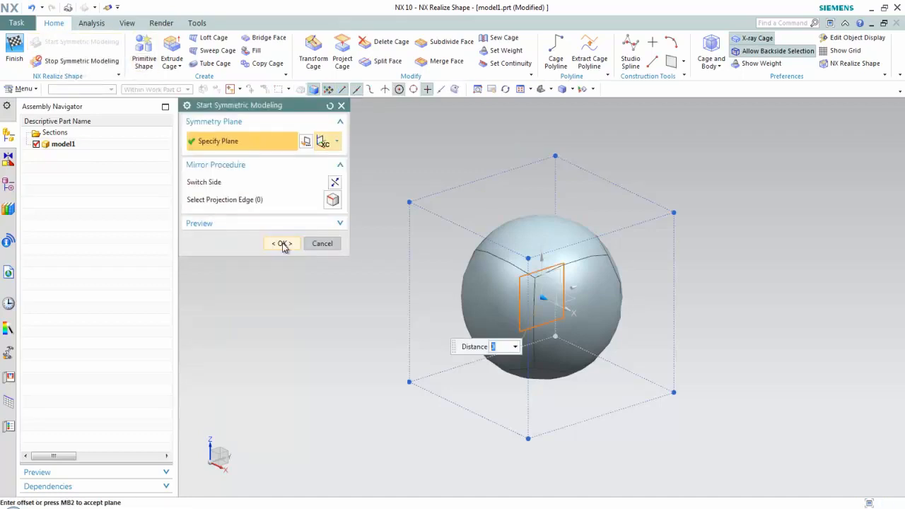
{"action": "left_click", "coordinate": [283, 244]}
{"action": "middle_click_drag", "start_coordinate": [363, 208], "coordinate": [649, 177]}
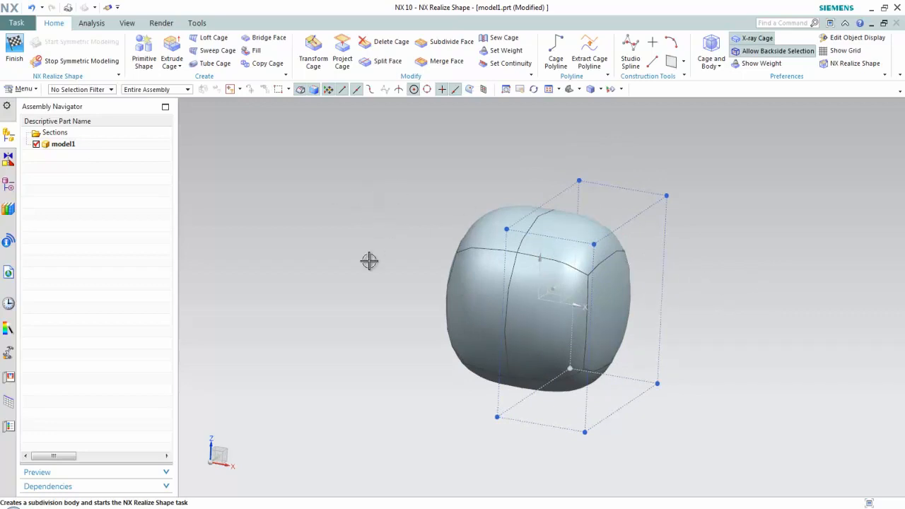
{"action": "left_click", "coordinate": [8, 183]}
{"action": "middle_click_drag", "start_coordinate": [228, 199], "coordinate": [267, 206]}
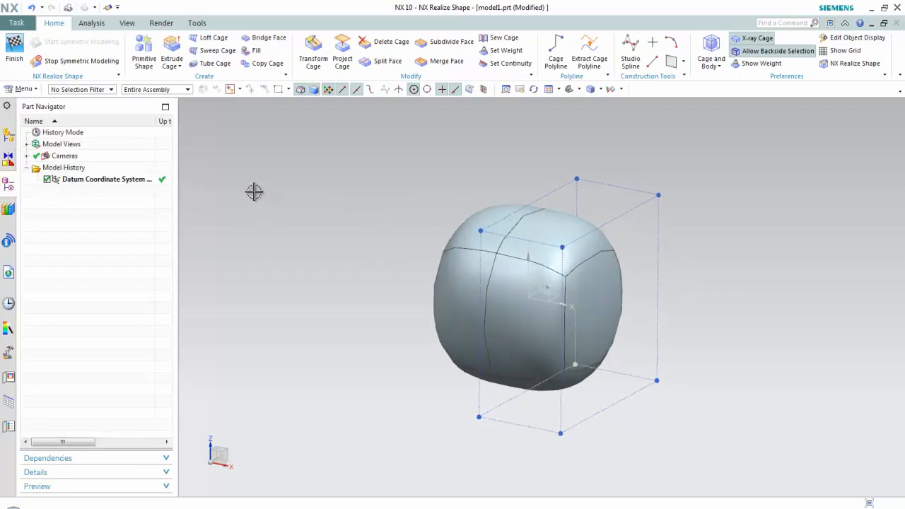
Extrude the cage's outer face on the positive X side by 1.8 in
{"action": "left_click", "coordinate": [171, 51]}
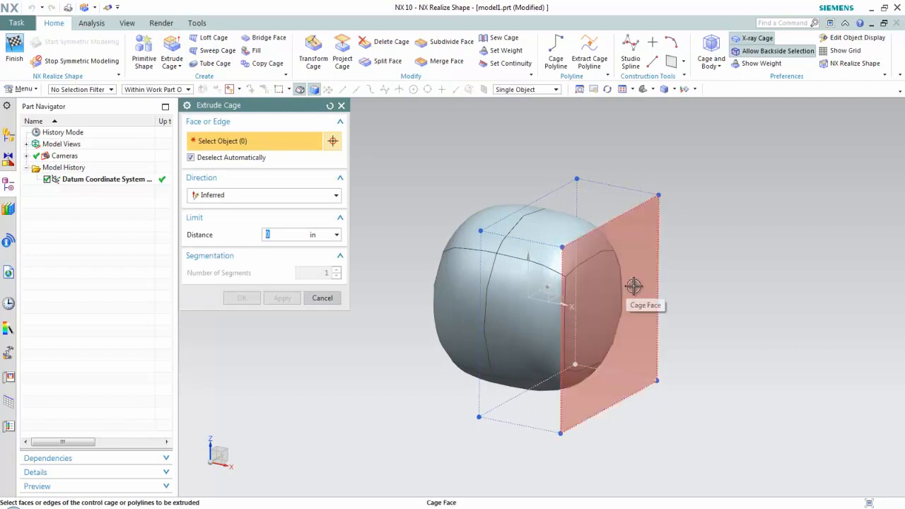
{"action": "left_click", "coordinate": [634, 286]}
{"action": "left_click_drag", "start_coordinate": [615, 318], "coordinate": [695, 327]}
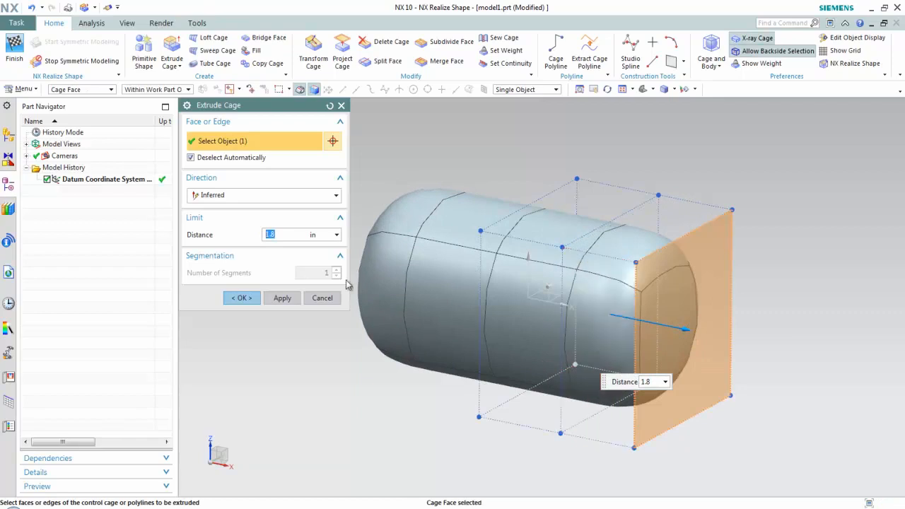
{"action": "left_click", "coordinate": [234, 298]}
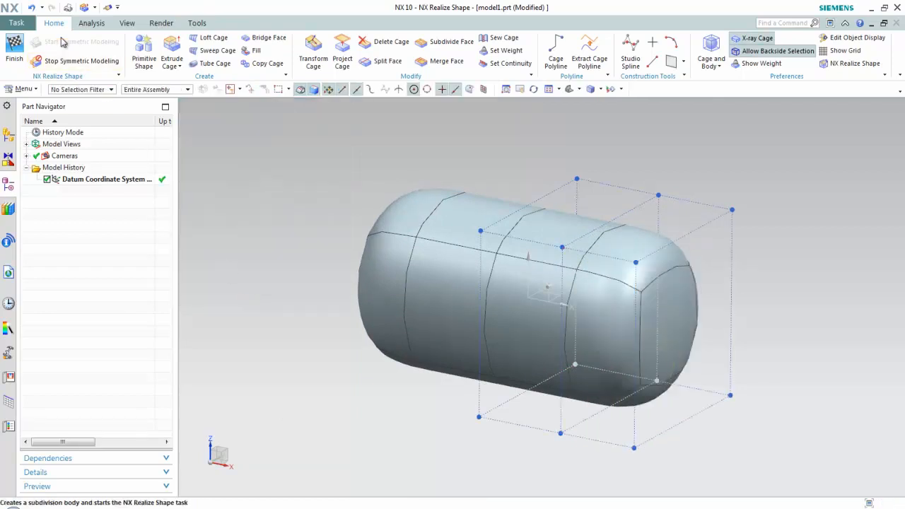
Undo the cage extrusion, the symmetric modeling and the sphere
{"action": "left_click", "coordinate": [32, 7]}
{"action": "left_click", "coordinate": [32, 8]}
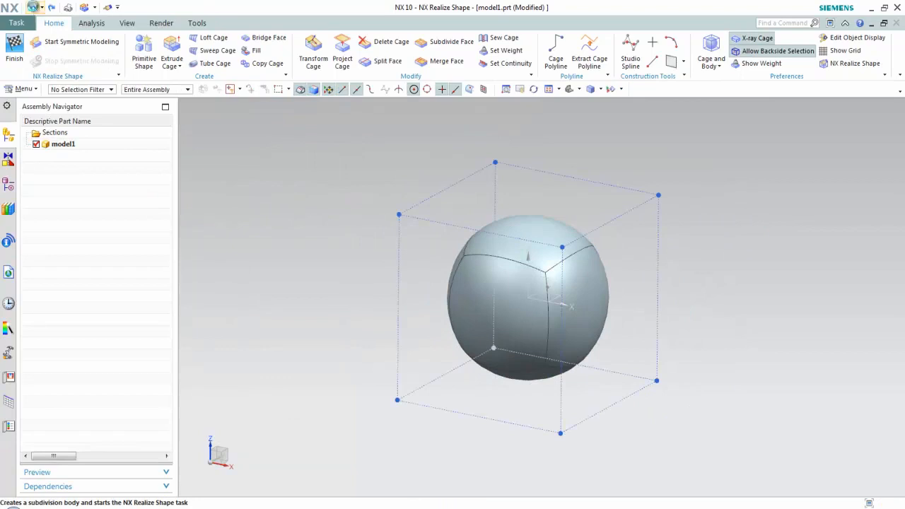
{"action": "left_click", "coordinate": [32, 7]}
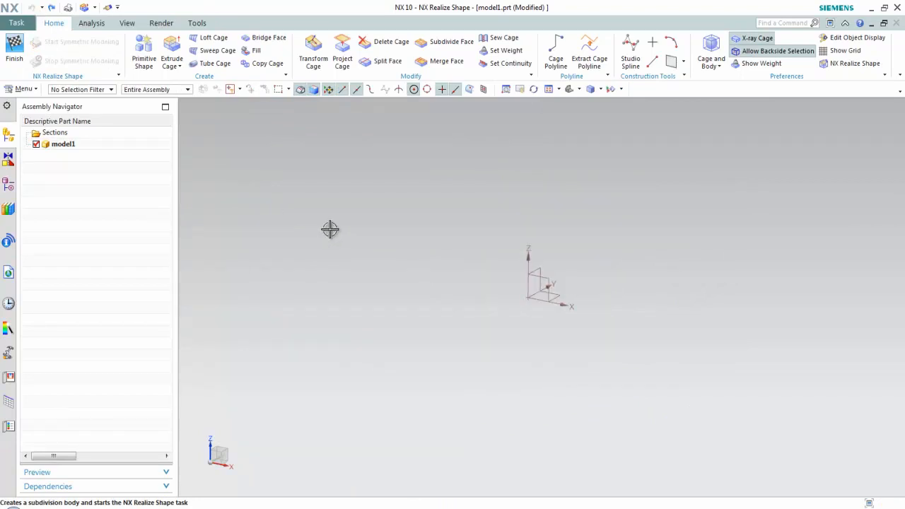
Set up a 4 in circle primitive at the origin and rotate it 90 degrees about its YC axis
{"action": "left_click", "coordinate": [144, 53]}
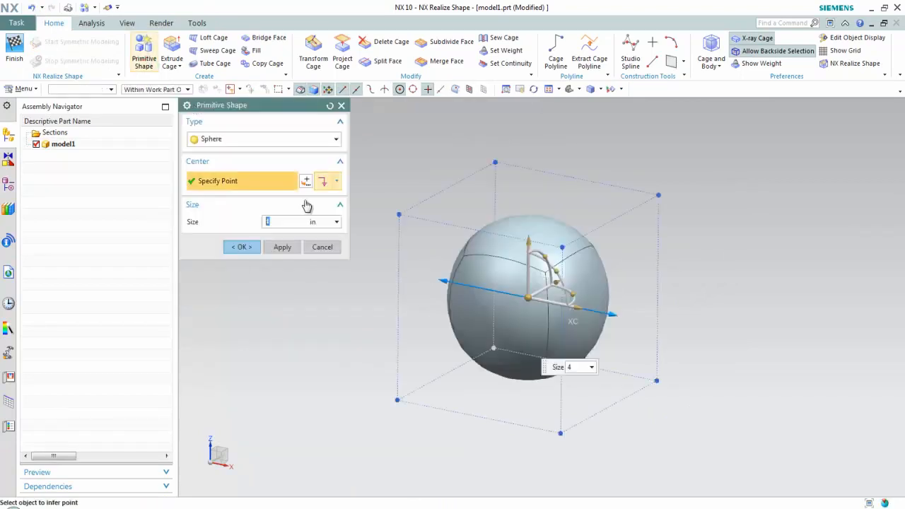
{"action": "left_click", "coordinate": [269, 141]}
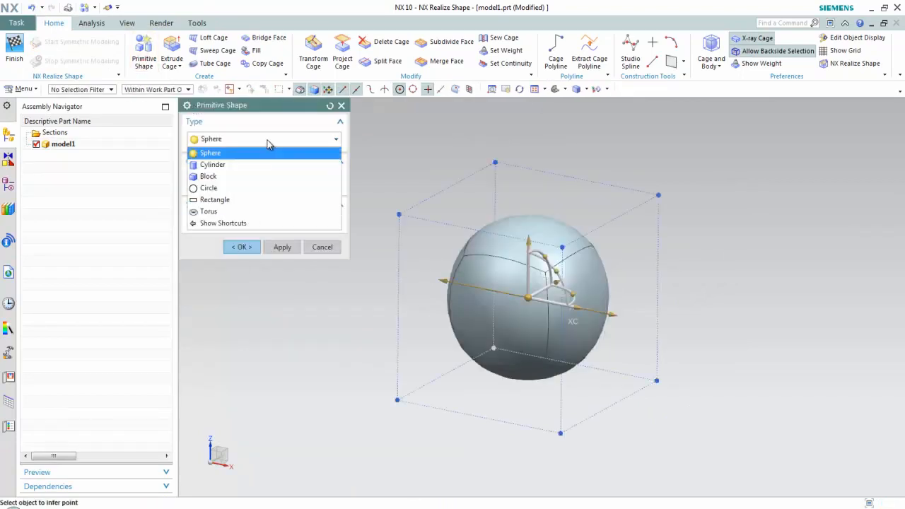
{"action": "left_click", "coordinate": [247, 188]}
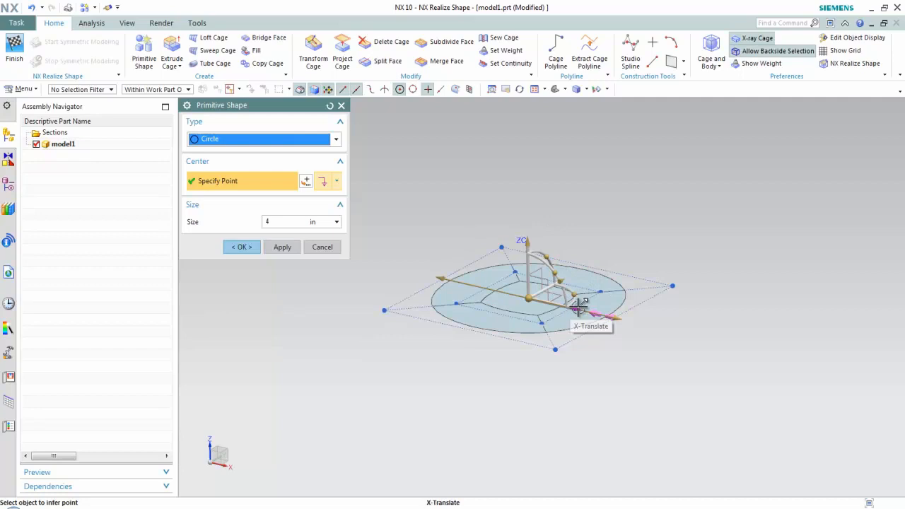
{"action": "left_click", "coordinate": [556, 274]}
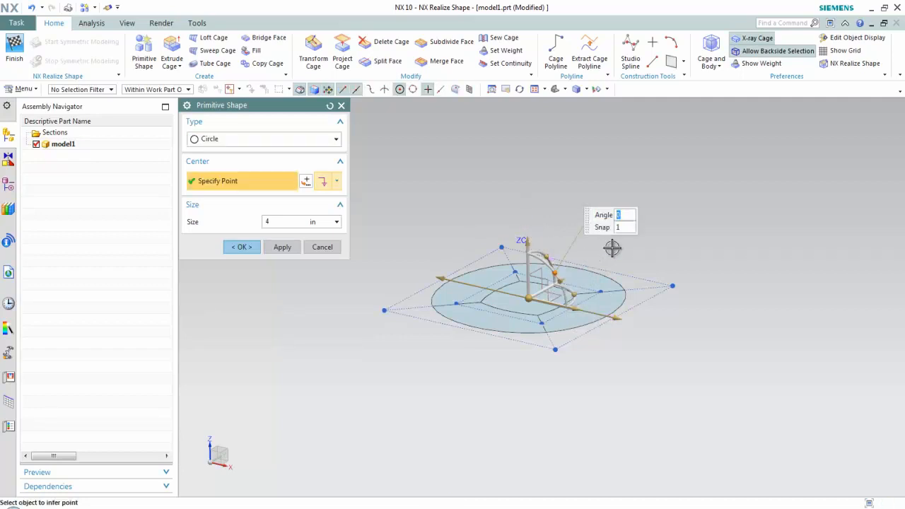
{"action": "type", "text": "90"}
{"action": "key", "text": "Return"}
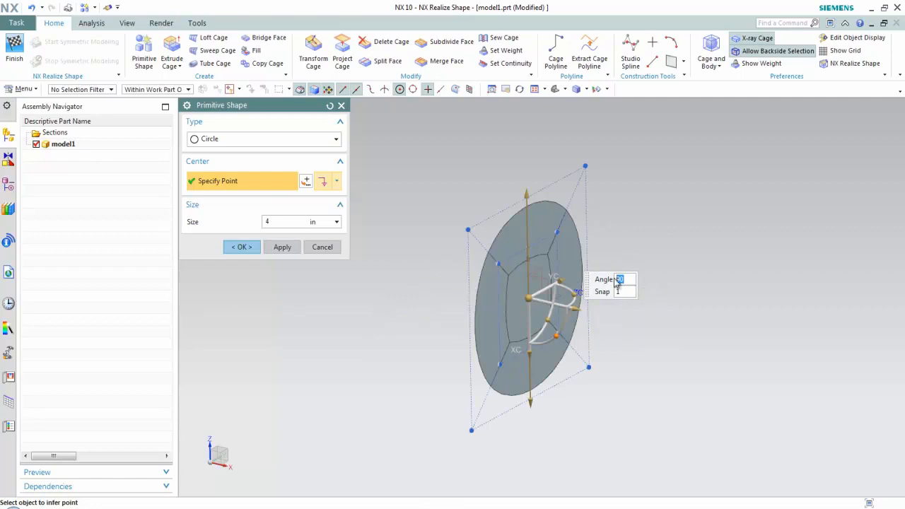
{"action": "left_click", "coordinate": [659, 346]}
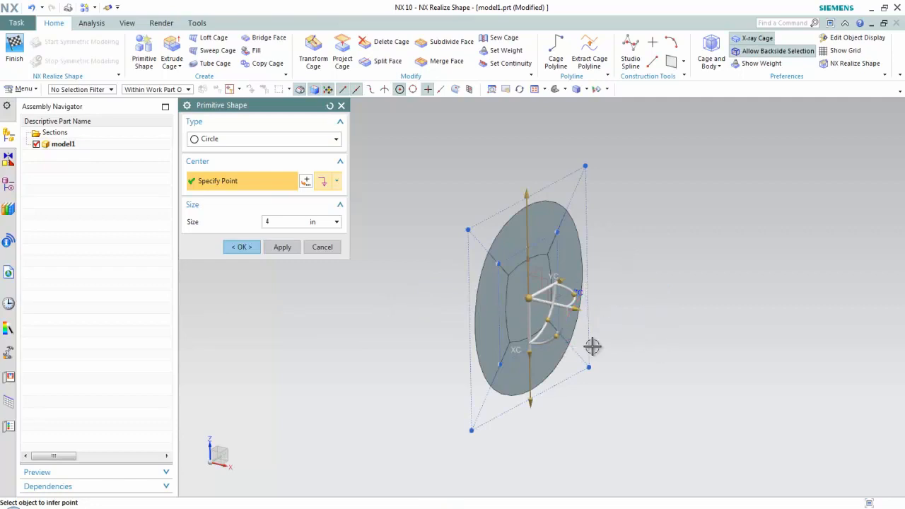
Rotate the circle by -90 degrees about its YC axis and create it
{"action": "left_click", "coordinate": [558, 335]}
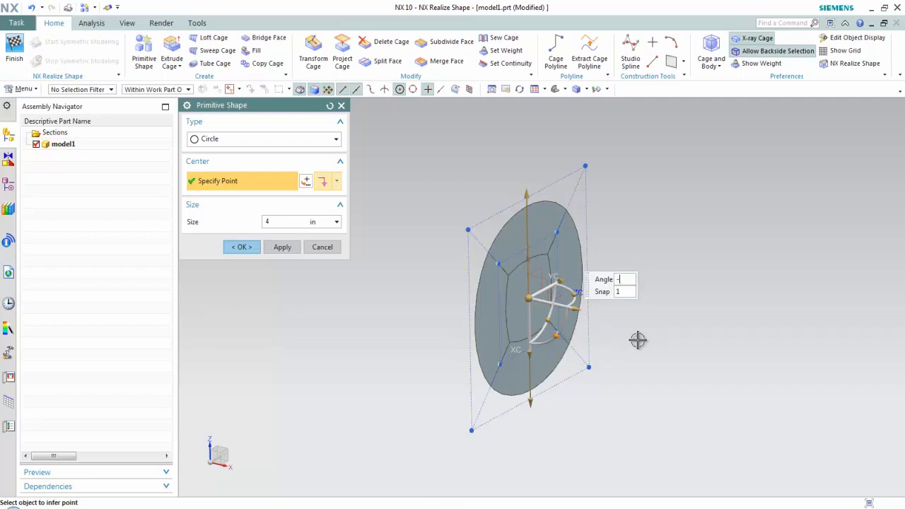
{"action": "key", "text": "Return"}
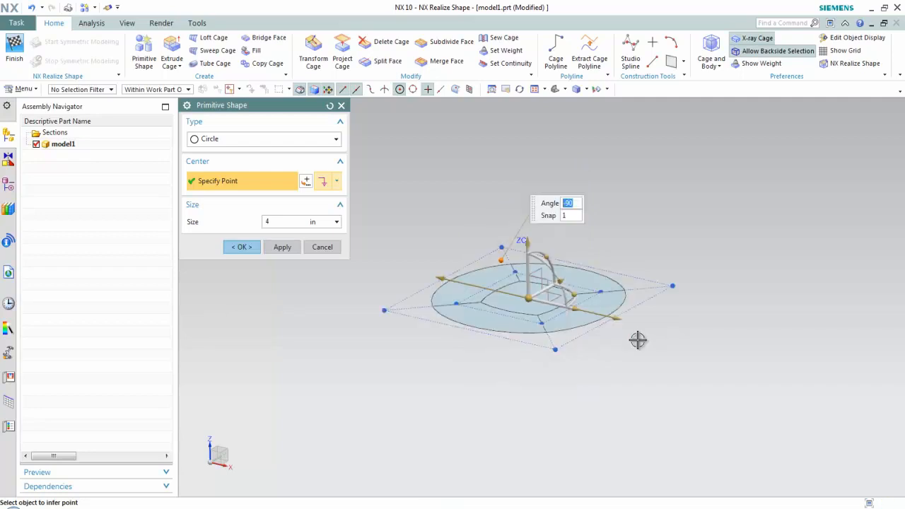
{"action": "left_click", "coordinate": [249, 251]}
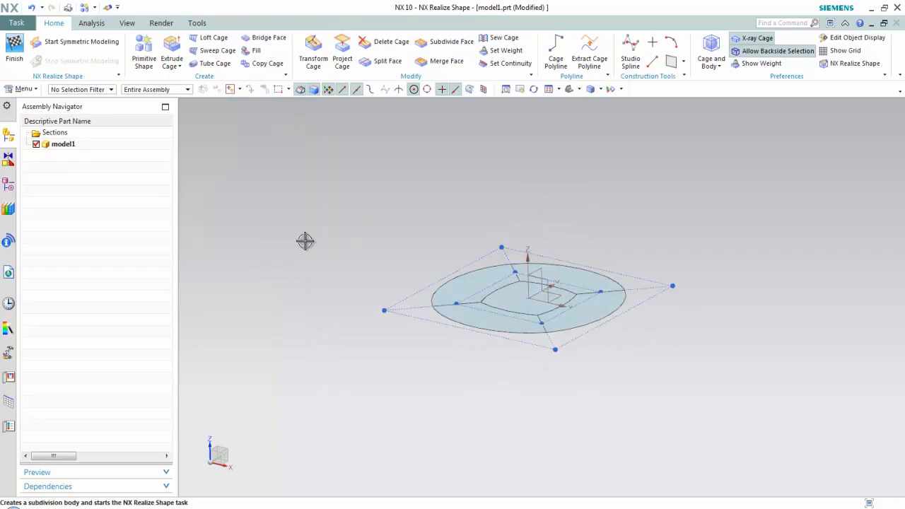
Select the whole circle cage for Transform Cage, leave the command and undo the circle
{"action": "left_click", "coordinate": [314, 51]}
{"action": "left_click_drag", "start_coordinate": [366, 190], "coordinate": [647, 390]}
{"action": "left_click", "coordinate": [322, 326]}
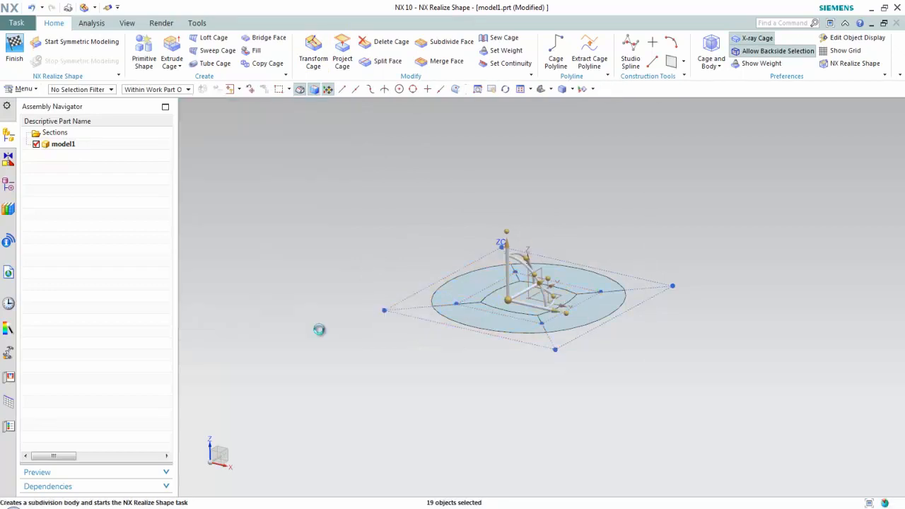
{"action": "left_click", "coordinate": [32, 7]}
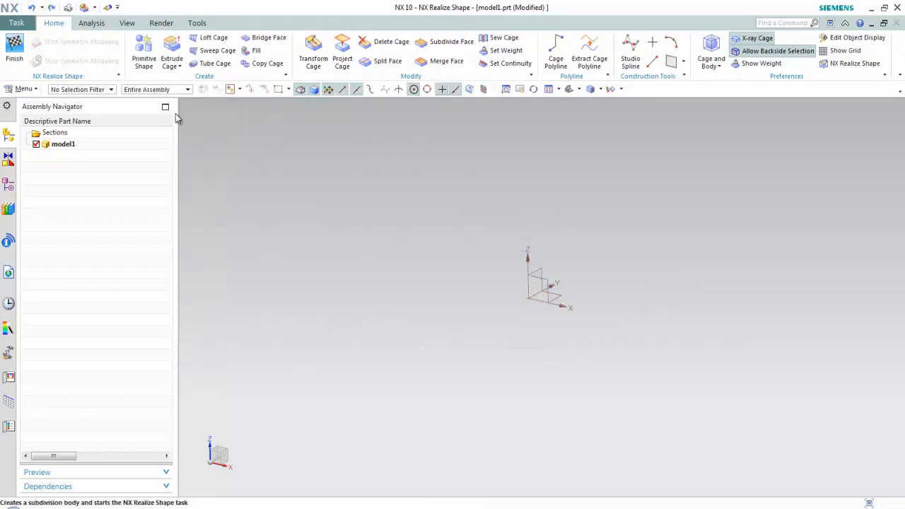
Start a new circle primitive at the origin and set its size to 4 in
{"action": "left_click", "coordinate": [144, 51]}
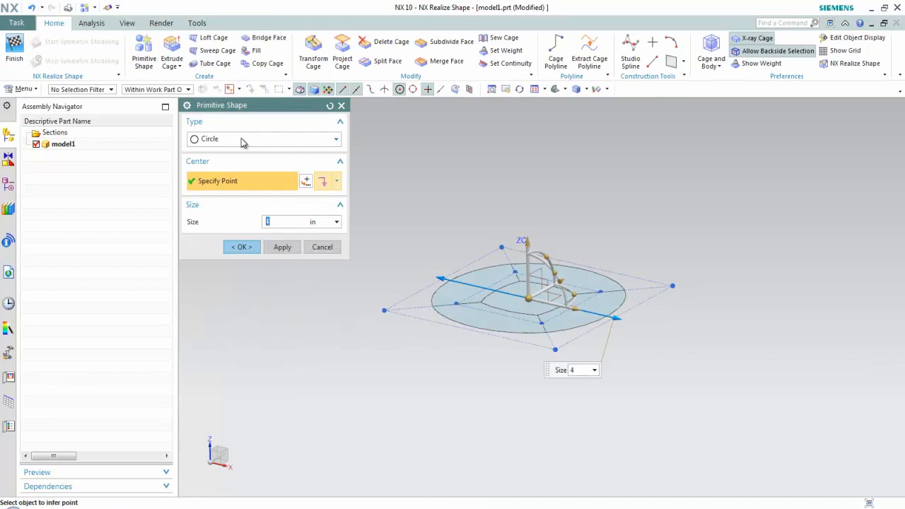
{"action": "left_click", "coordinate": [241, 140]}
{"action": "left_click", "coordinate": [228, 187]}
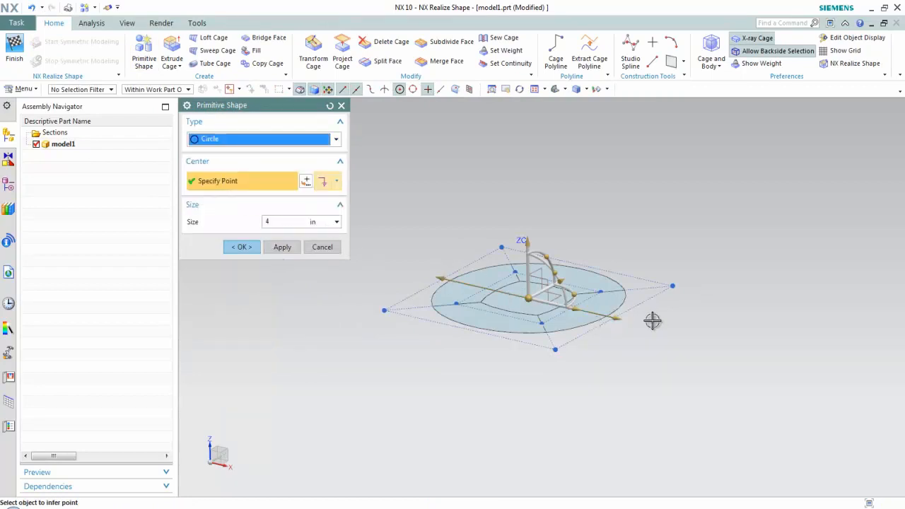
{"action": "mouse_move", "coordinate": [620, 320]}
{"action": "left_mouse_down"}
{"action": "mouse_move", "coordinate": [667, 326]}
{"action": "mouse_move", "coordinate": [666, 337]}
{"action": "mouse_move", "coordinate": [630, 322]}
{"action": "left_mouse_up"}
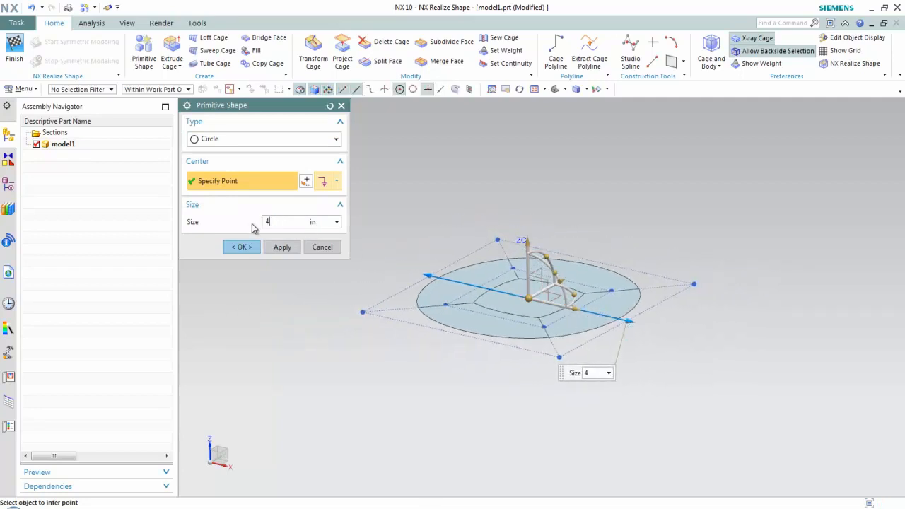
{"action": "key", "text": "Return"}
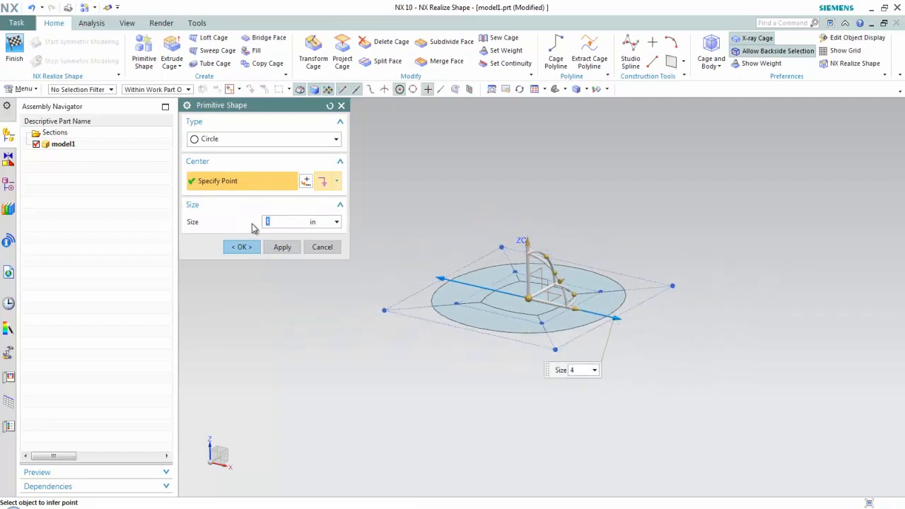
Move the circle's center 4 in along the X axis and create the circle
{"action": "left_click", "coordinate": [574, 310]}
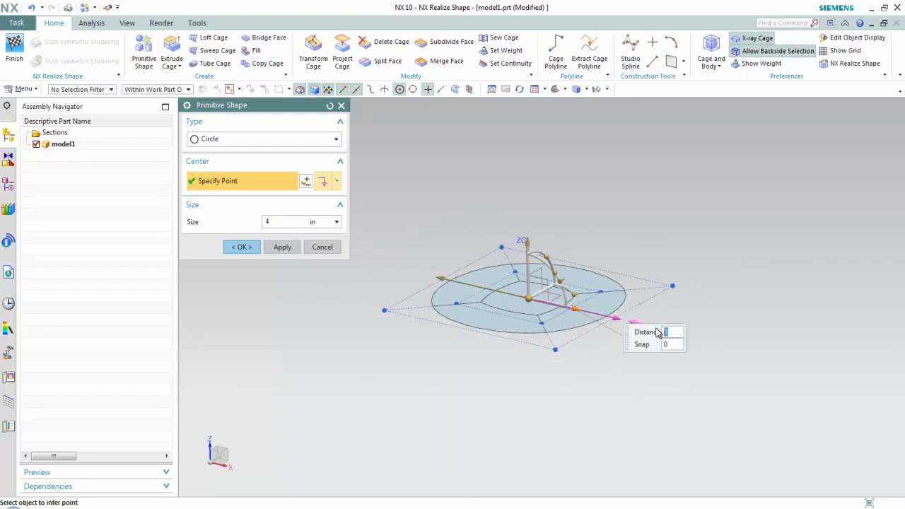
{"action": "type", "text": "4"}
{"action": "key", "text": "Return"}
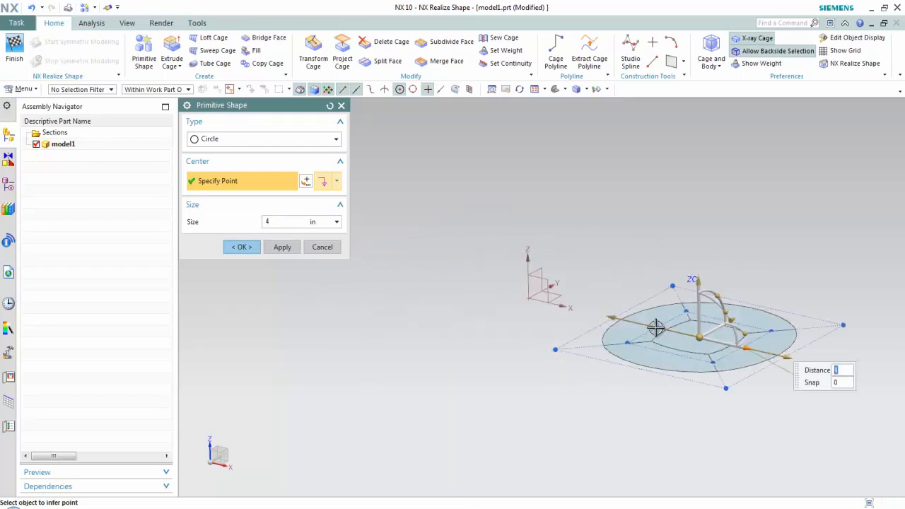
{"action": "left_click", "coordinate": [244, 249]}
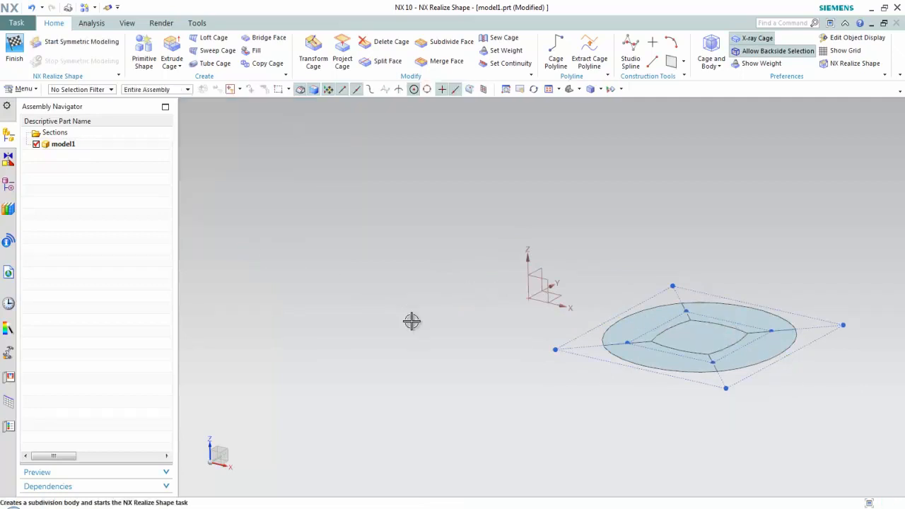
Start Revolve Cage and select the four outer cage edges of the offset circle as the section
{"action": "left_click", "coordinate": [172, 65]}
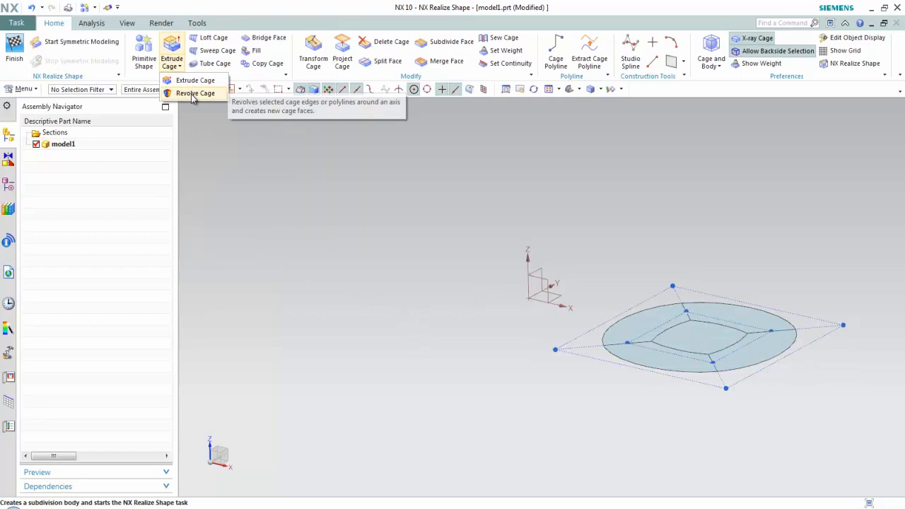
{"action": "left_click", "coordinate": [191, 95]}
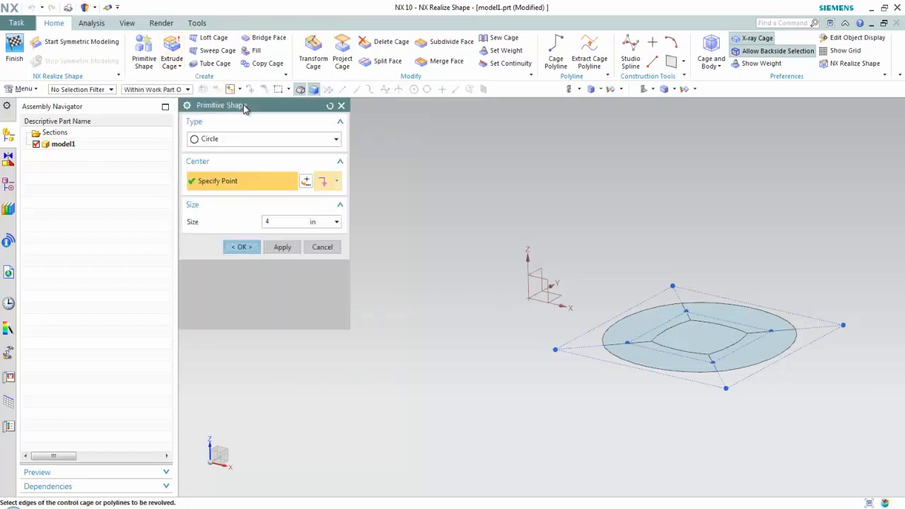
{"action": "left_click", "coordinate": [658, 292]}
{"action": "left_click", "coordinate": [679, 289]}
{"action": "left_click", "coordinate": [814, 347]}
{"action": "left_click", "coordinate": [702, 383]}
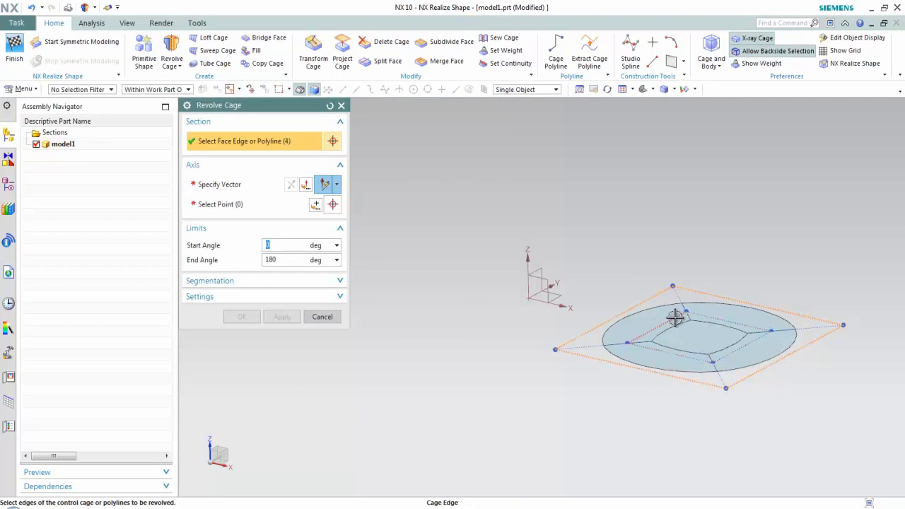
Revolve the selected edges about the datum Y axis through the origin, from 0 to 180 degrees, and create the cage
{"action": "left_click", "coordinate": [244, 190]}
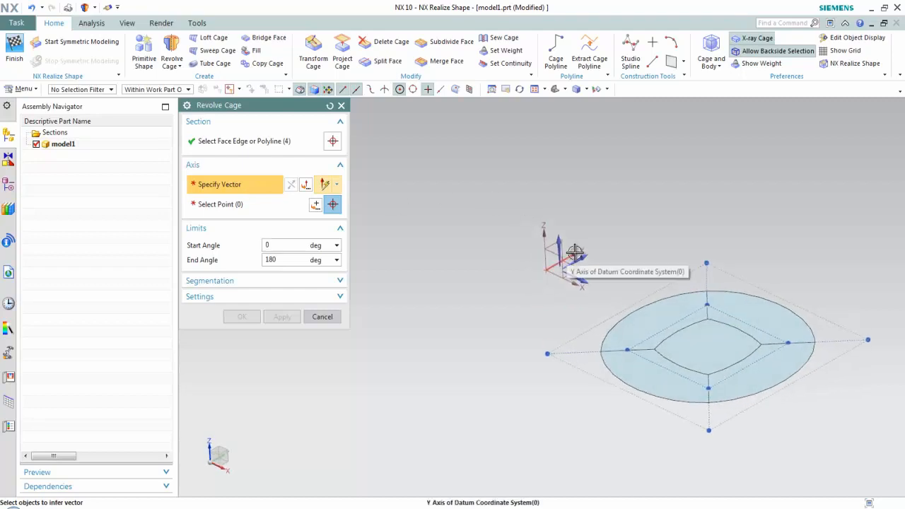
{"action": "left_click", "coordinate": [557, 239]}
{"action": "left_click", "coordinate": [543, 271]}
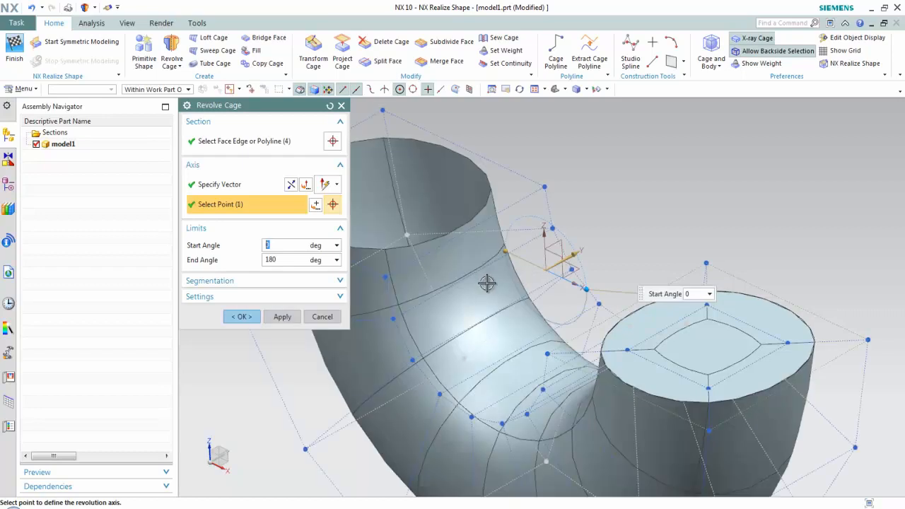
{"action": "mouse_move", "coordinate": [562, 245]}
{"action": "left_mouse_down"}
{"action": "mouse_move", "coordinate": [587, 289]}
{"action": "mouse_move", "coordinate": [556, 246]}
{"action": "left_mouse_up"}
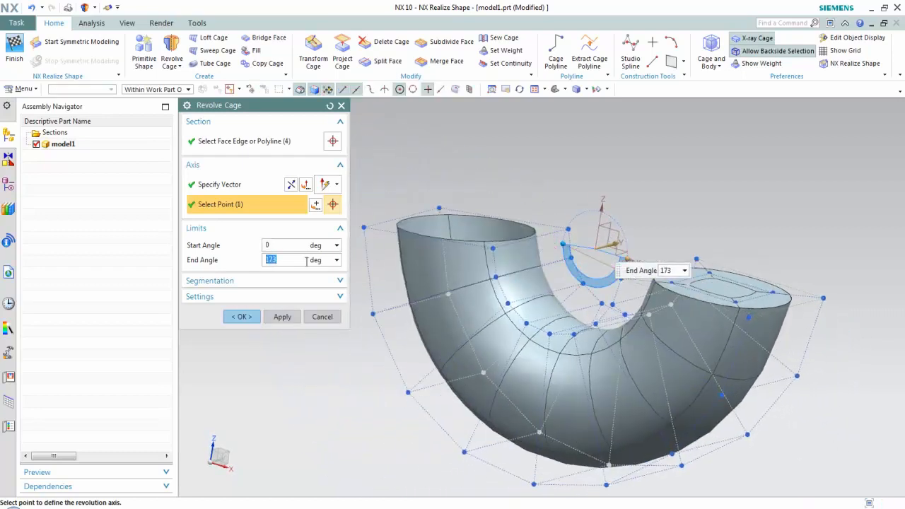
{"action": "type", "text": "180"}
{"action": "key", "text": "Return"}
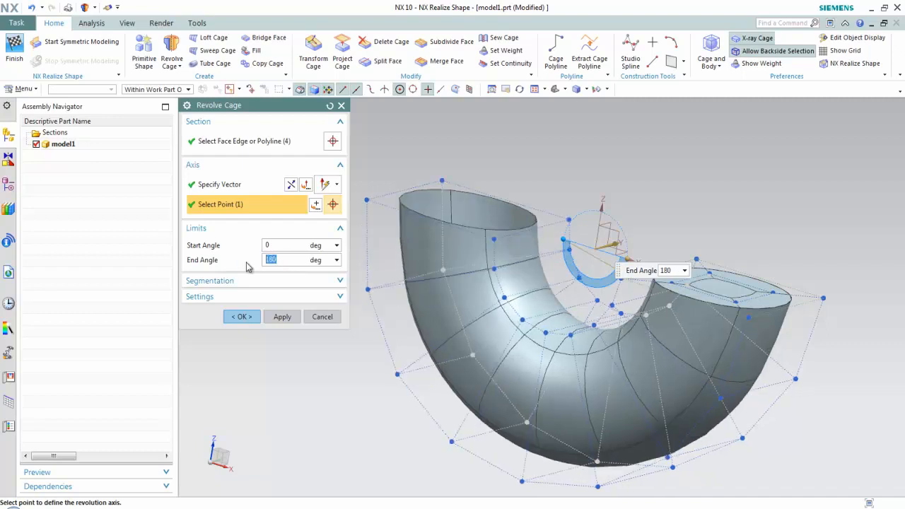
{"action": "left_click", "coordinate": [242, 317]}
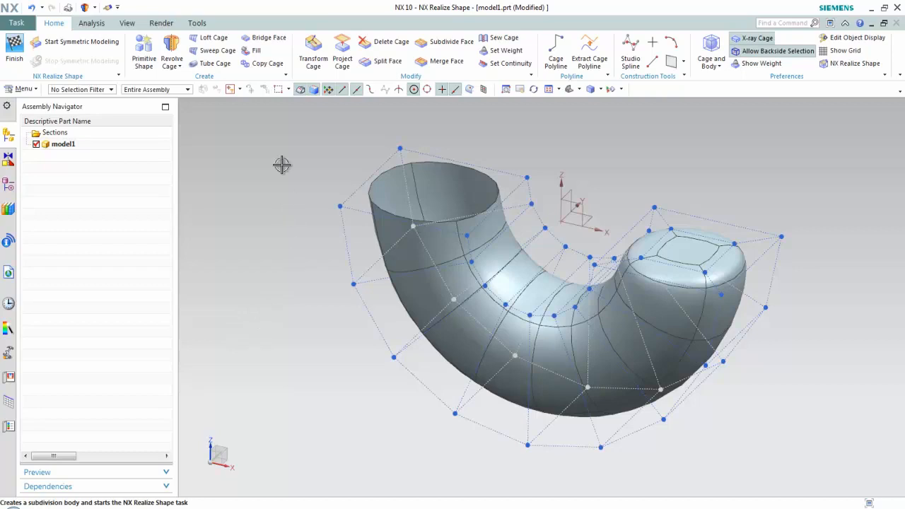
Fill the open end of the revolved body, using its four open cage edges as the boundary
{"action": "left_click", "coordinate": [257, 53]}
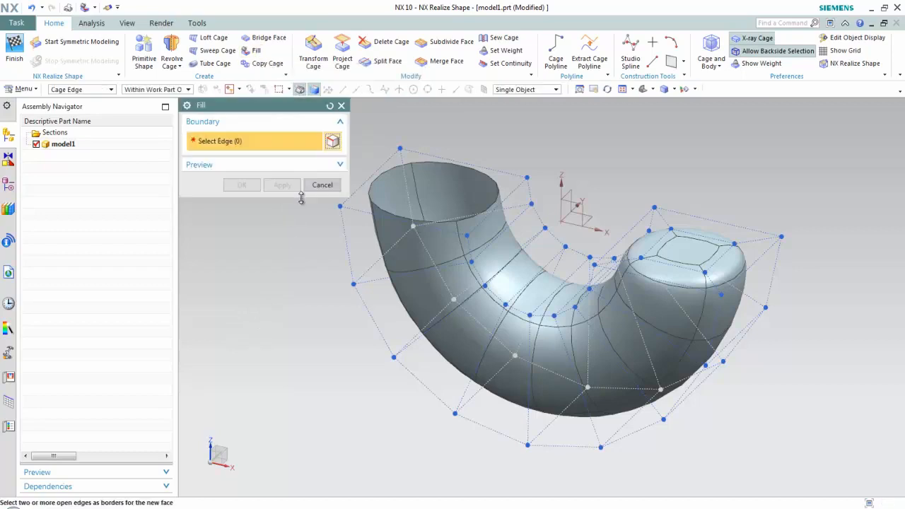
{"action": "left_click", "coordinate": [389, 158]}
{"action": "left_click", "coordinate": [447, 162]}
{"action": "left_click", "coordinate": [515, 193]}
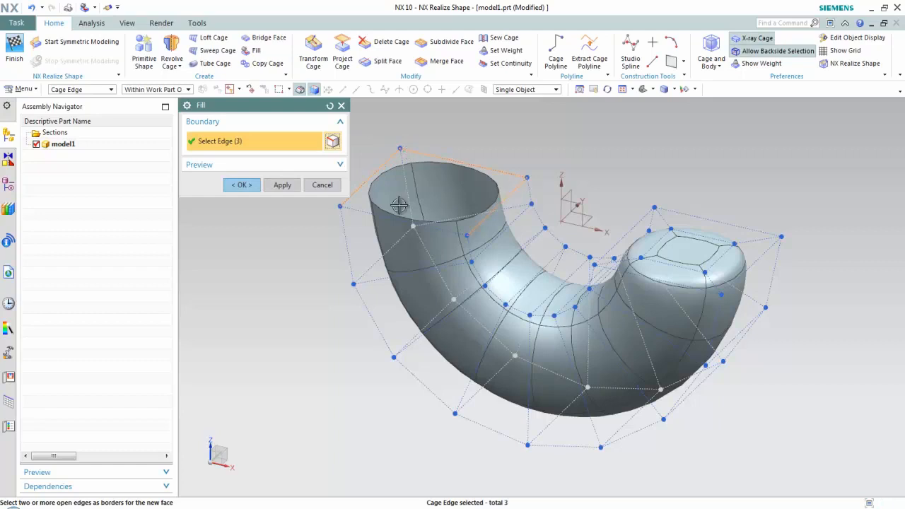
{"action": "left_click", "coordinate": [362, 211]}
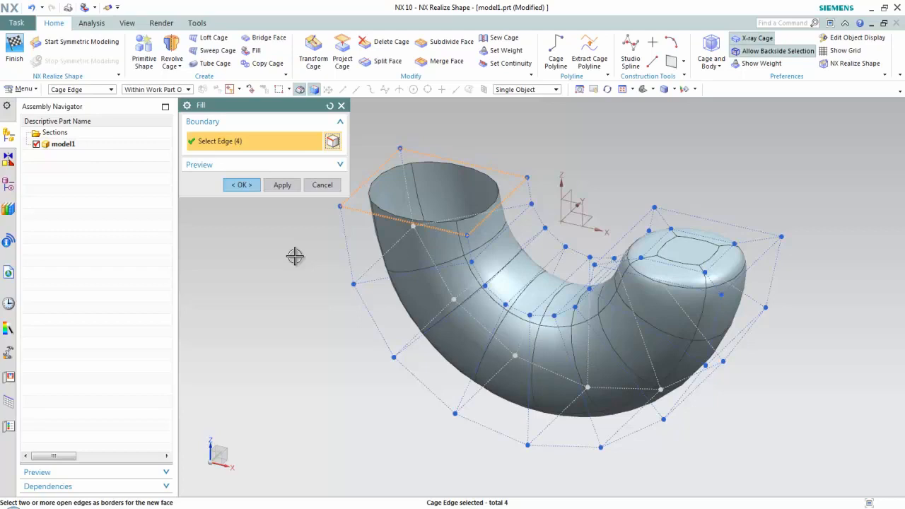
{"action": "left_click", "coordinate": [241, 185]}
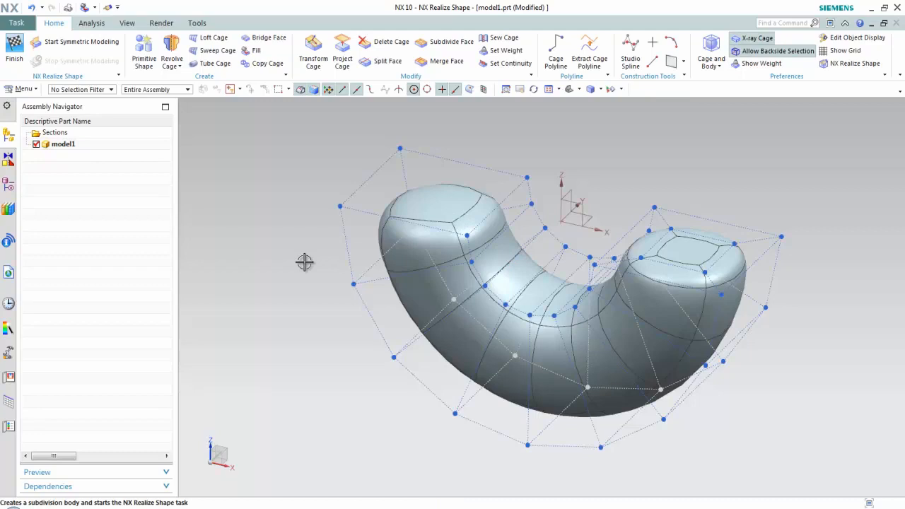
Start symmetric modeling about the YZ plane, undo it, and restart it with the negative X half's cage kept editable
{"action": "middle_click_drag", "start_coordinate": [305, 263], "coordinate": [348, 274]}
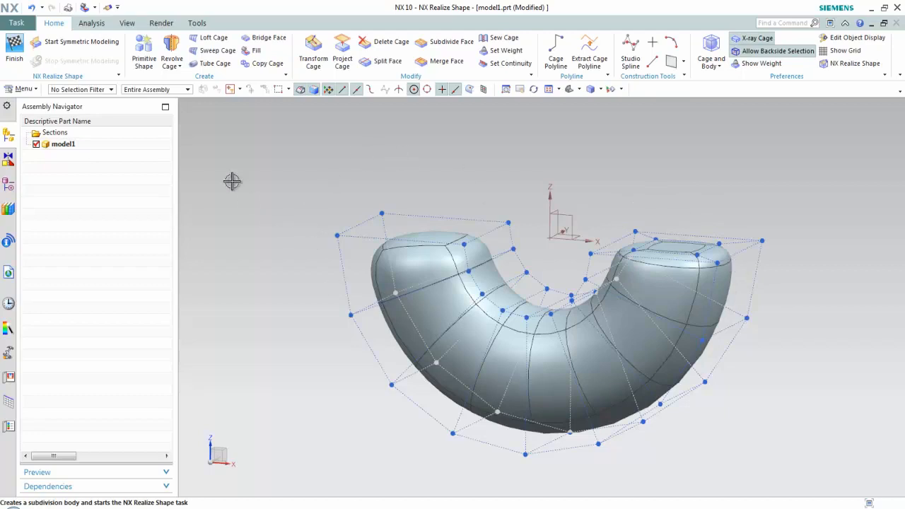
{"action": "left_click", "coordinate": [65, 43]}
{"action": "middle_click_drag", "start_coordinate": [427, 146], "coordinate": [425, 148]}
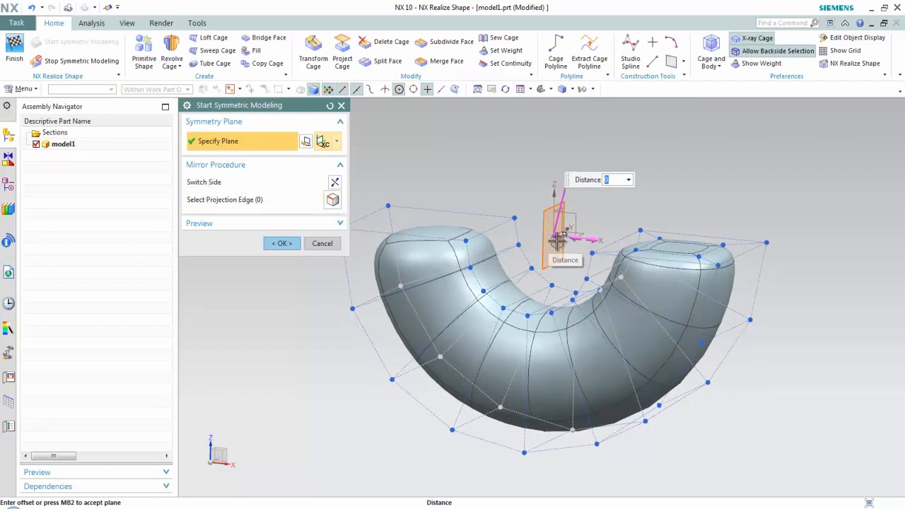
{"action": "left_click", "coordinate": [284, 244]}
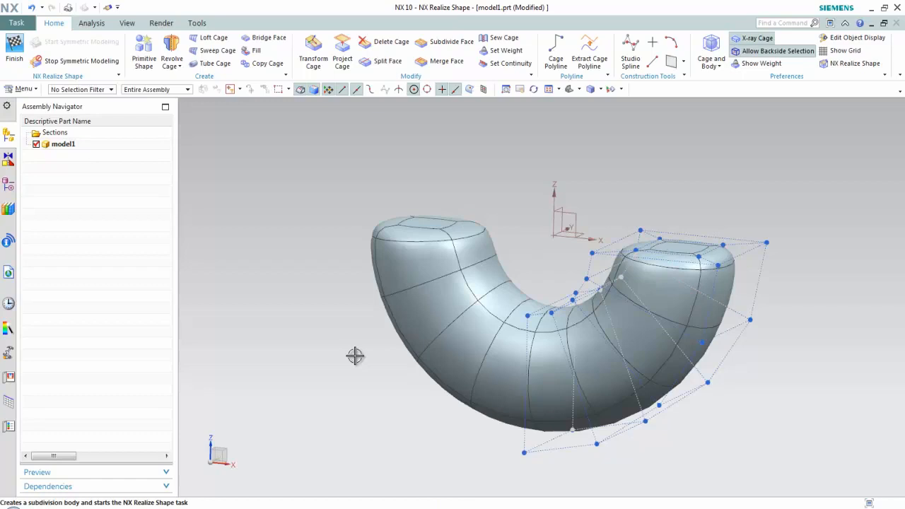
{"action": "left_click", "coordinate": [39, 7]}
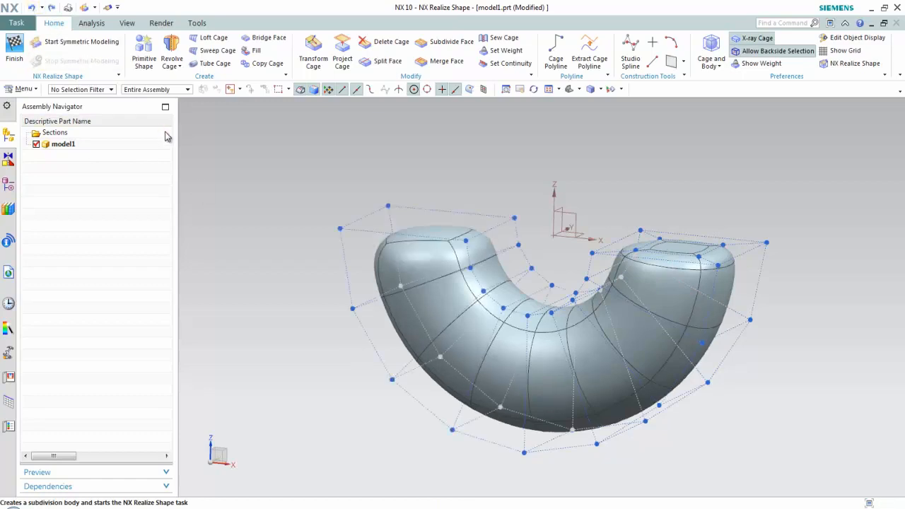
{"action": "left_click", "coordinate": [77, 44]}
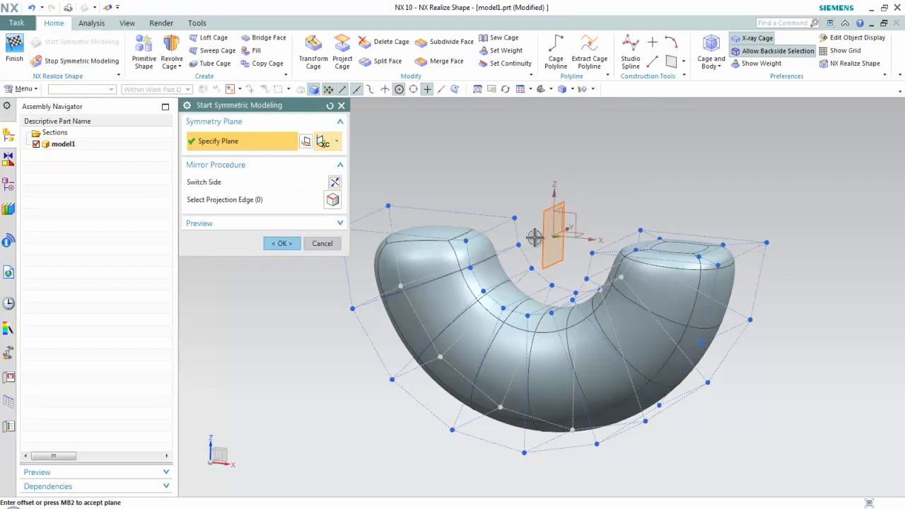
{"action": "left_click", "coordinate": [291, 245]}
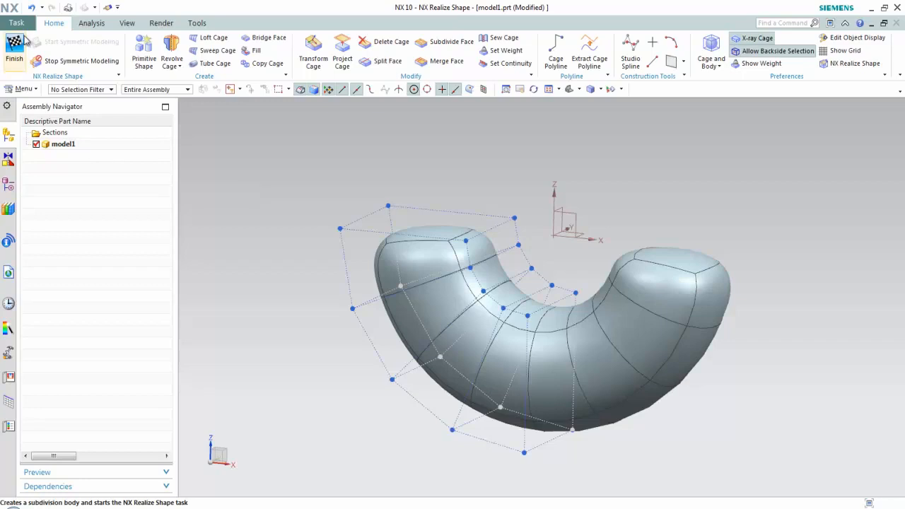
Undo the symmetric modeling, end fill, revolve and circle until no cages remain
{"action": "left_click", "coordinate": [31, 7]}
{"action": "left_click", "coordinate": [31, 8]}
{"action": "left_click", "coordinate": [31, 8]}
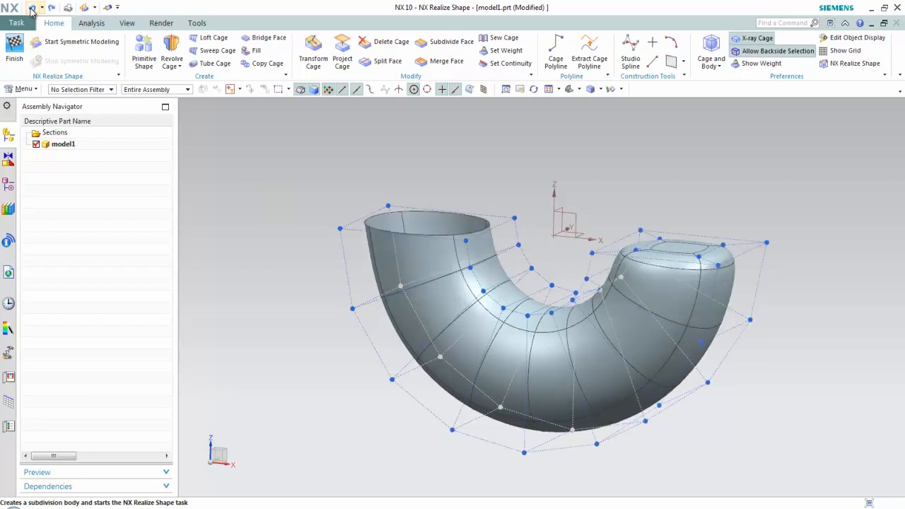
{"action": "left_click", "coordinate": [31, 8]}
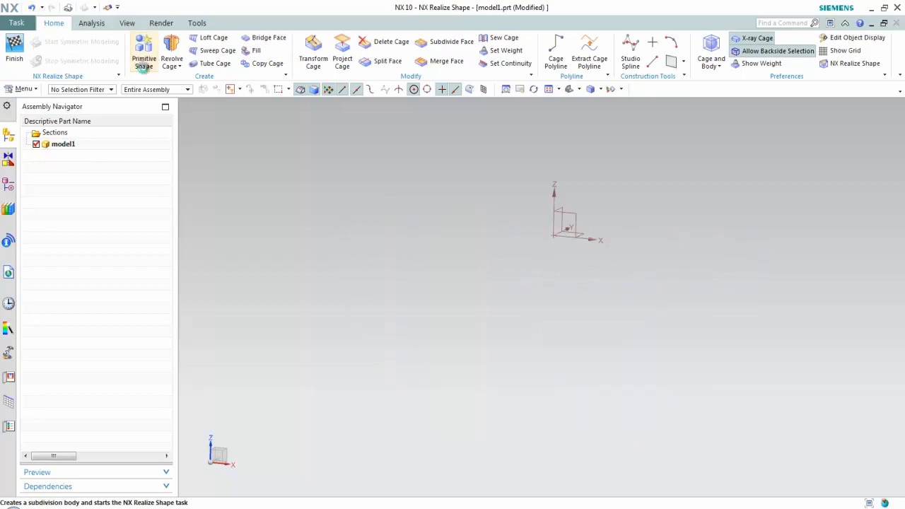
Create a rectangle primitive at the origin with a length and width of 4 in
{"action": "left_click", "coordinate": [144, 57]}
{"action": "left_click", "coordinate": [265, 139]}
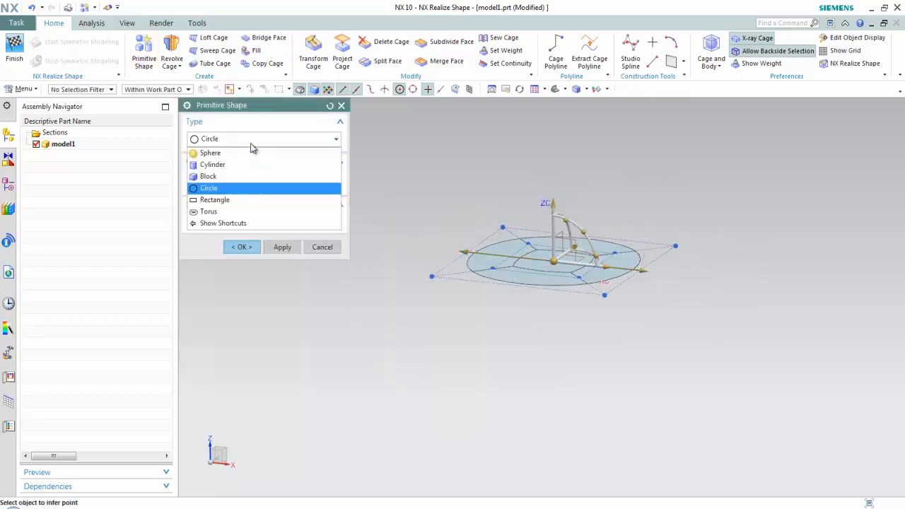
{"action": "left_click", "coordinate": [235, 199]}
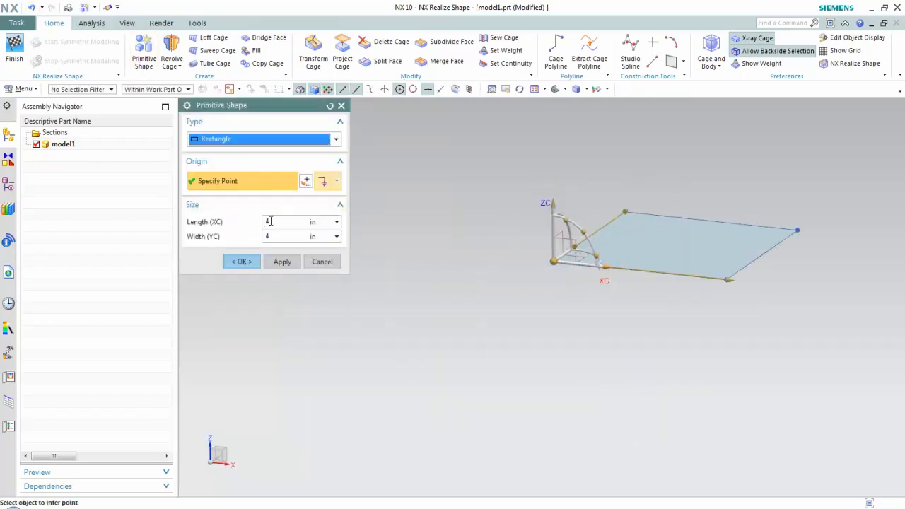
{"action": "left_click", "coordinate": [250, 266]}
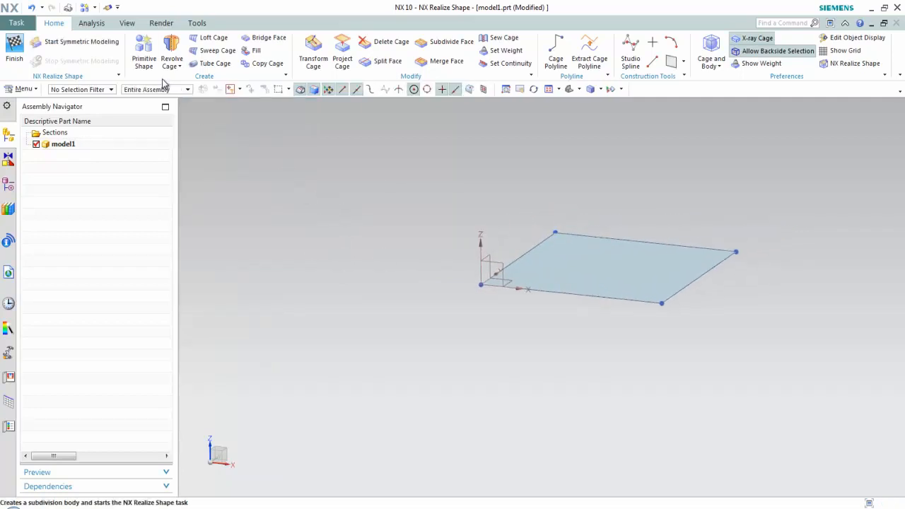
Start a circle primitive and move its center 2 in along X and 2 in along Y to the rectangle's middle
{"action": "left_click", "coordinate": [144, 57]}
{"action": "left_click", "coordinate": [249, 142]}
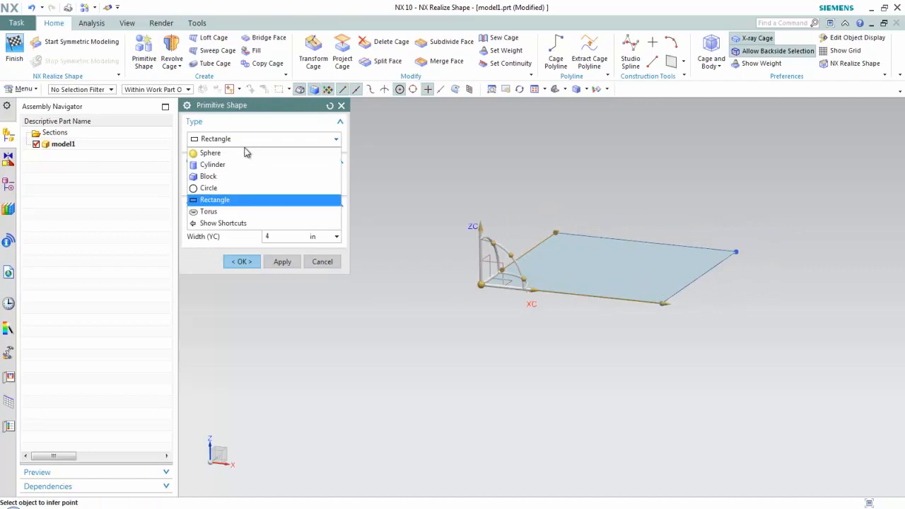
{"action": "left_click", "coordinate": [243, 188]}
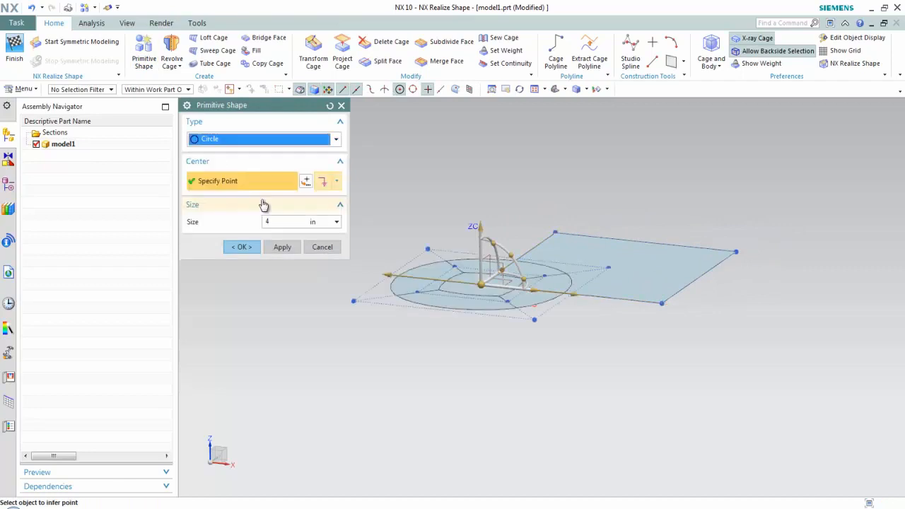
{"action": "left_click", "coordinate": [536, 290]}
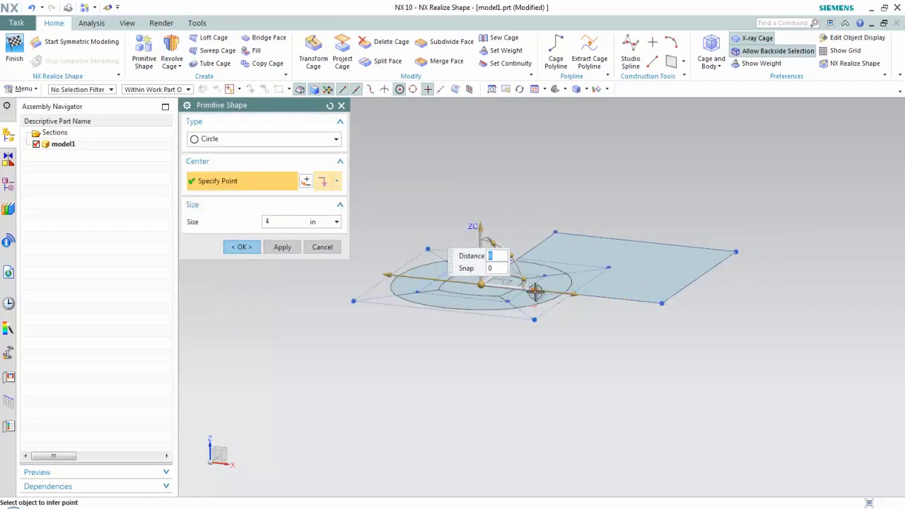
{"action": "type", "text": "2"}
{"action": "key", "text": "Return"}
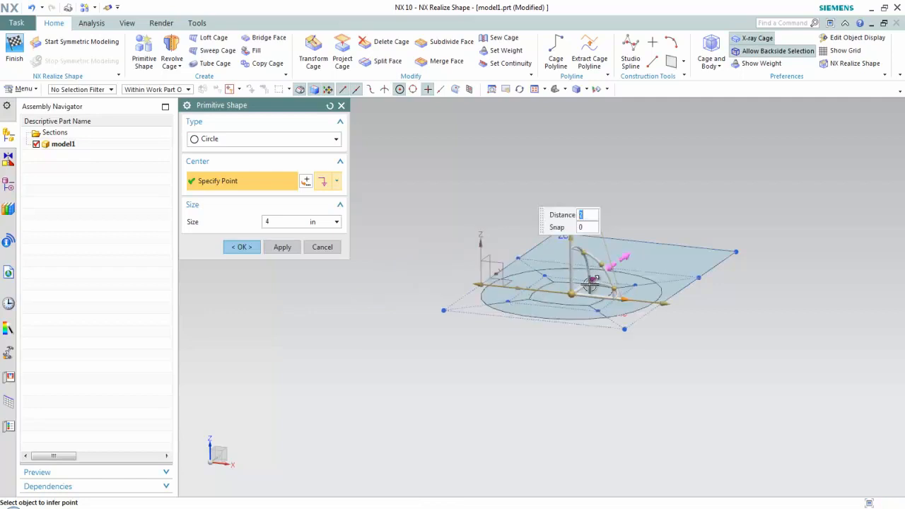
{"action": "left_click", "coordinate": [591, 284]}
{"action": "type", "text": "2"}
{"action": "key", "text": "Return"}
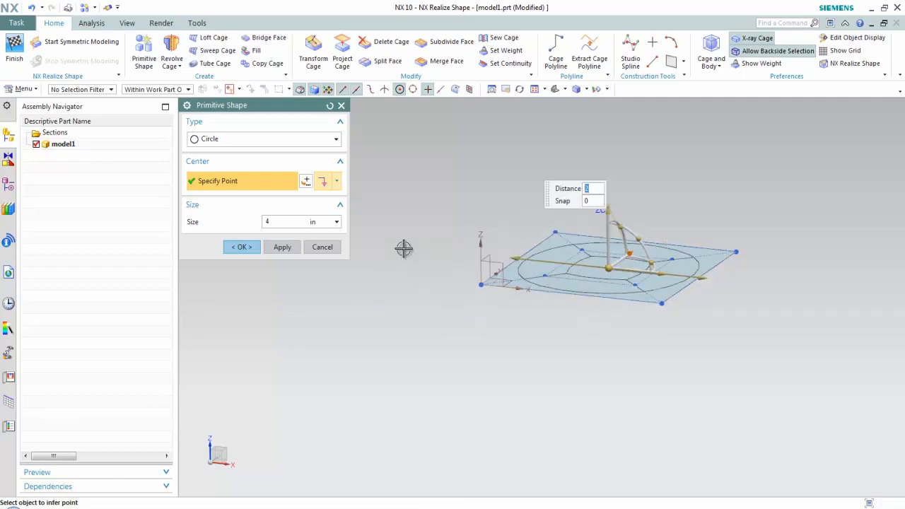
Set the circle's size to 3 in, raise it 3 in along Z and create it
{"action": "left_click", "coordinate": [286, 223]}
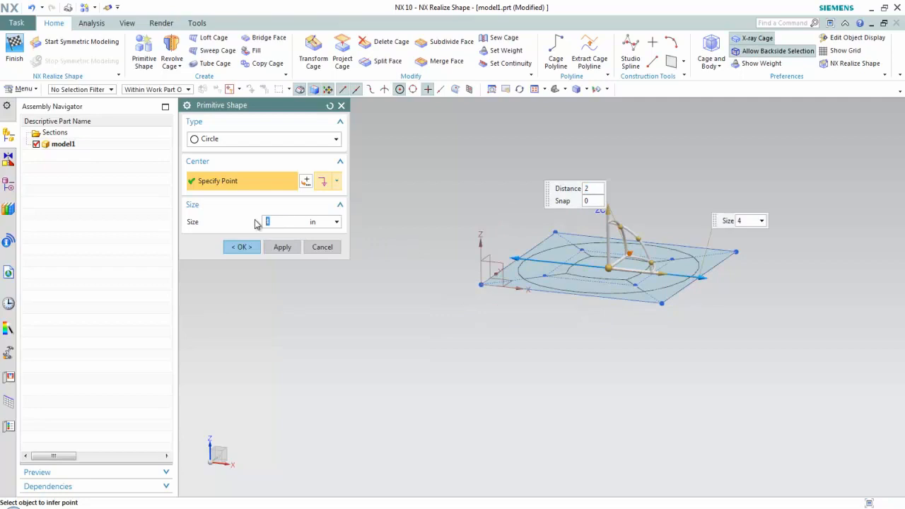
{"action": "type", "text": "3"}
{"action": "key", "text": "Return"}
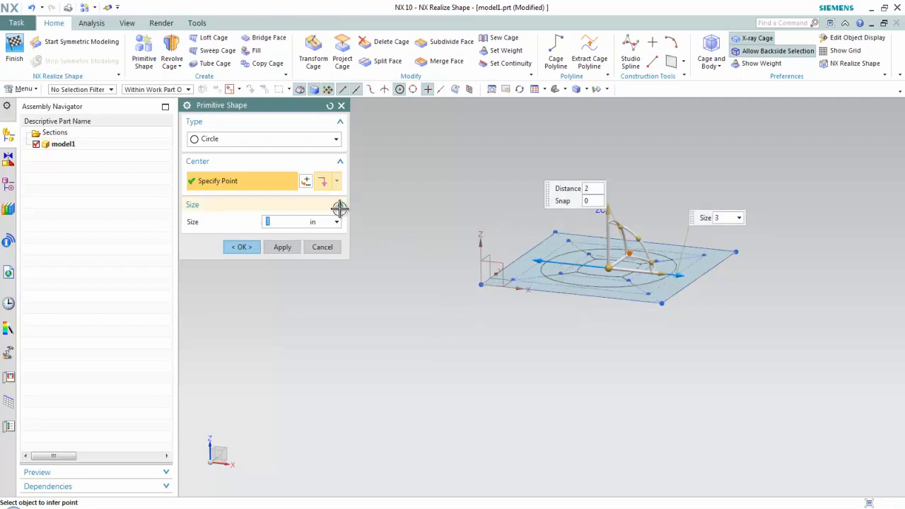
{"action": "left_click_drag", "start_coordinate": [549, 194], "coordinate": [526, 186]}
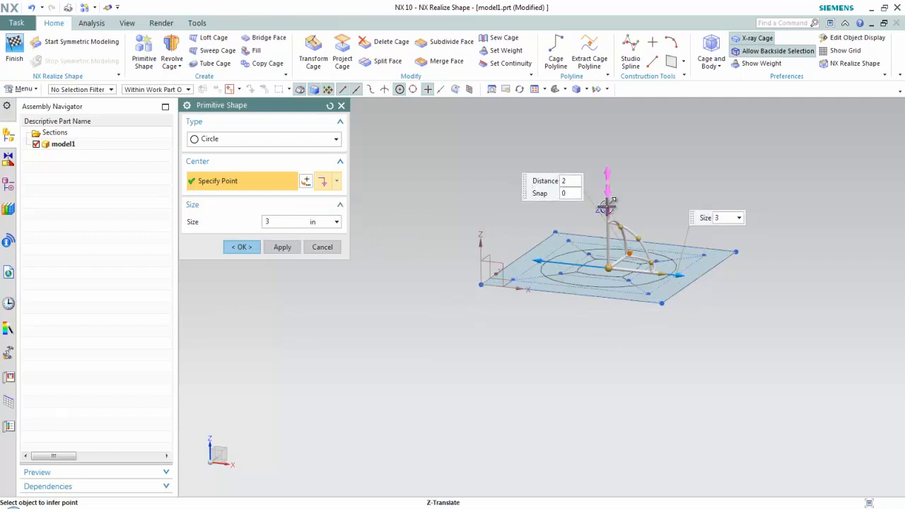
{"action": "left_click", "coordinate": [607, 207]}
{"action": "type", "text": "3"}
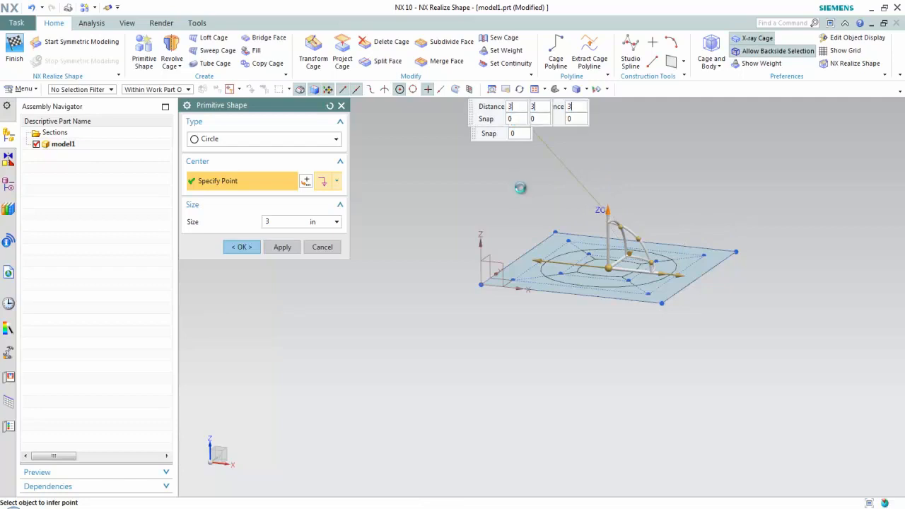
{"action": "key", "text": "Return"}
{"action": "left_click", "coordinate": [251, 248]}
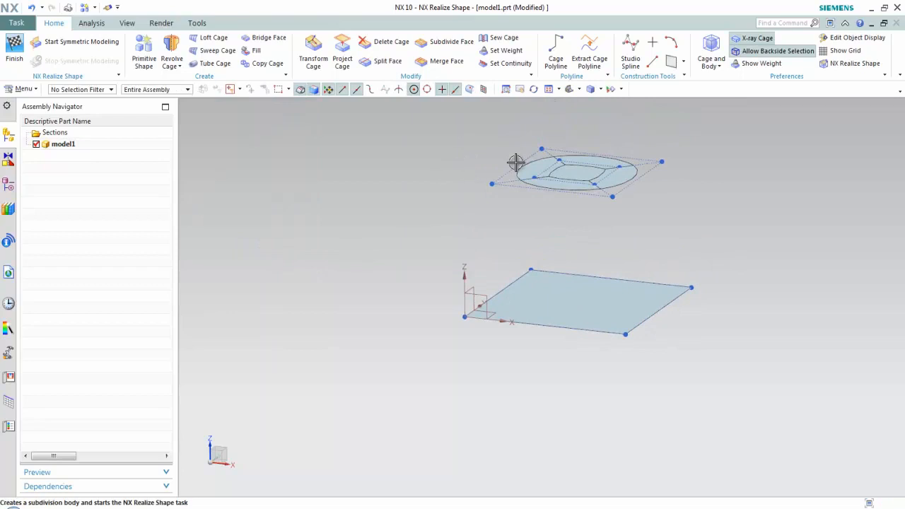
Loft a cage with 3 segments from the rectangle's left and back edges to the circle cage's matching outer edges
{"action": "left_click", "coordinate": [214, 40]}
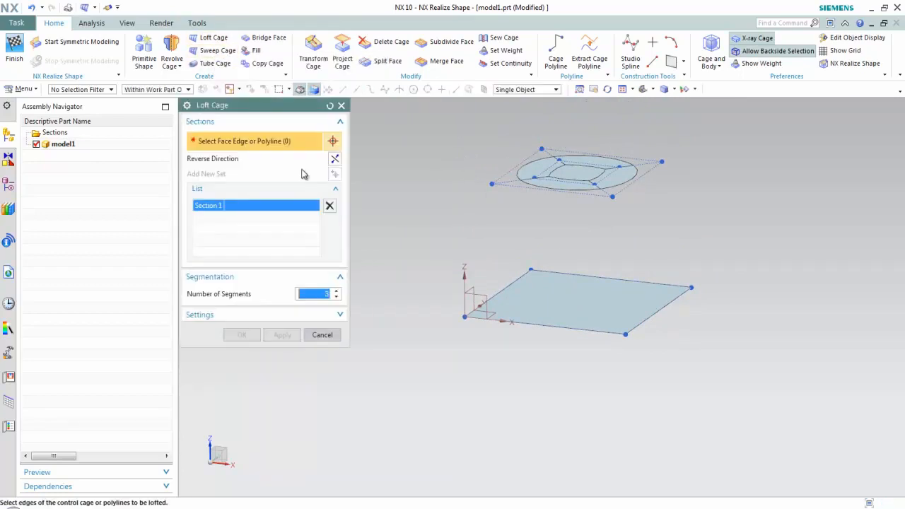
{"action": "left_click", "coordinate": [511, 281]}
{"action": "left_click", "coordinate": [552, 271]}
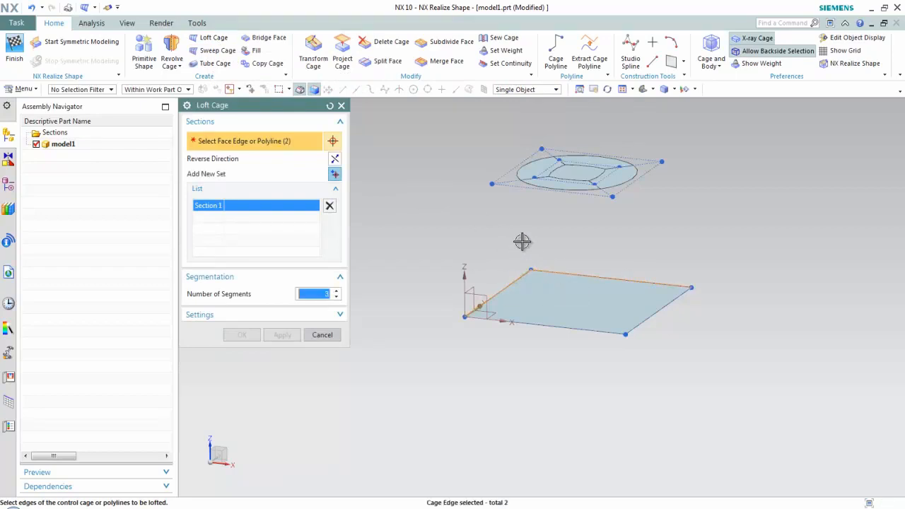
{"action": "left_click", "coordinate": [335, 174]}
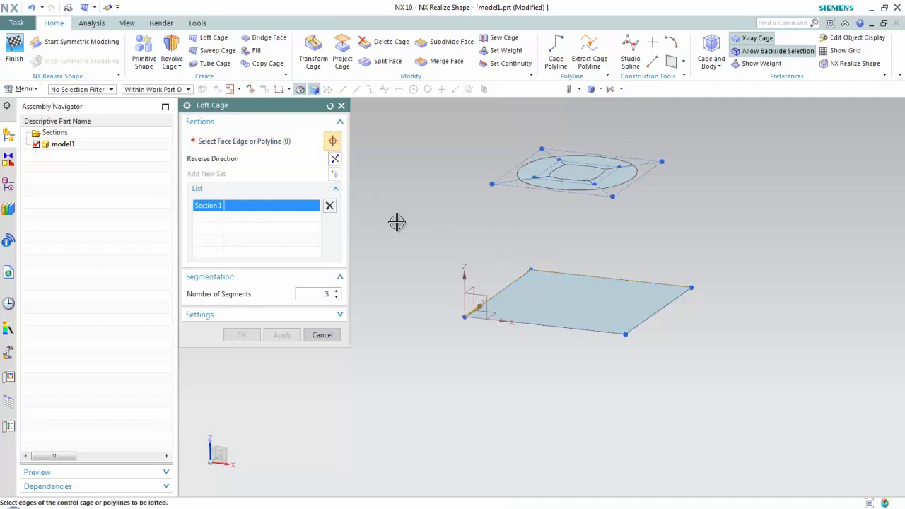
{"action": "left_click", "coordinate": [528, 156]}
{"action": "left_click", "coordinate": [552, 152]}
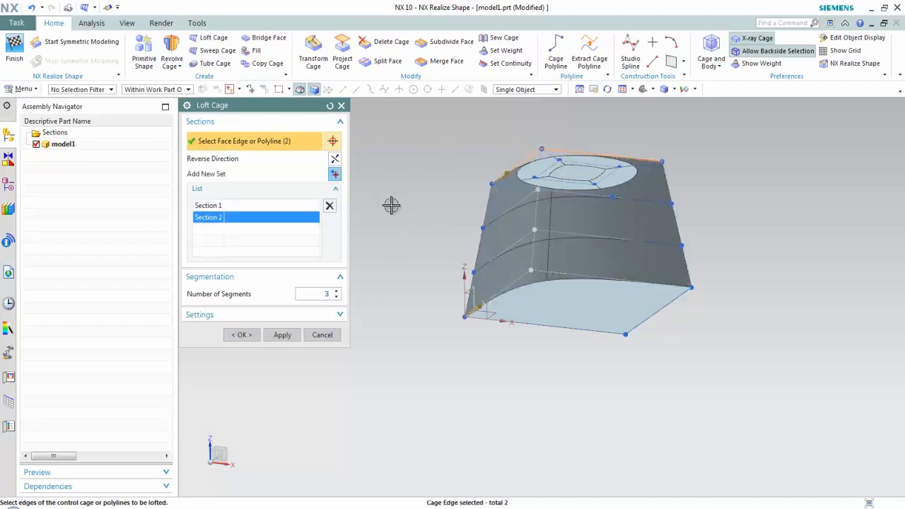
{"action": "left_click", "coordinate": [242, 335]}
{"action": "middle_click_drag", "start_coordinate": [723, 213], "coordinate": [809, 234]}
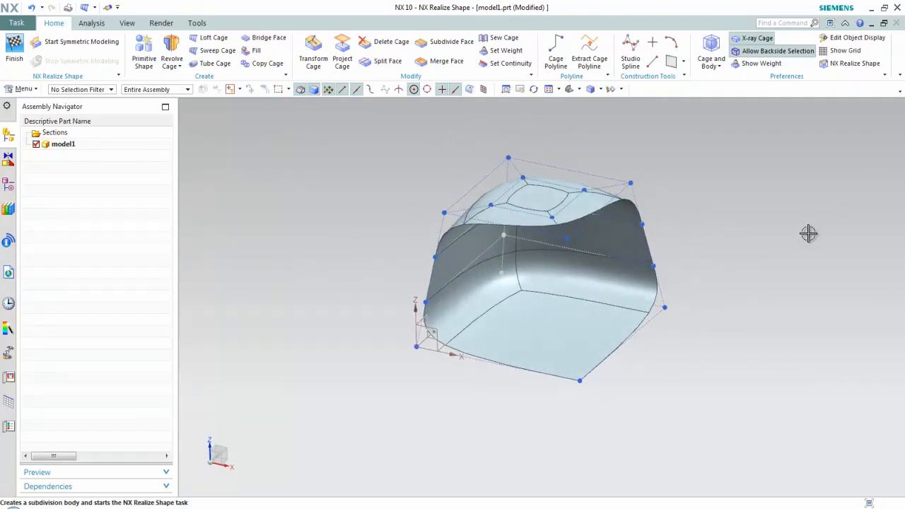
Select the four inner edges of the top circle cage with Transform Cage and raise them along Z
{"action": "left_click", "coordinate": [315, 62]}
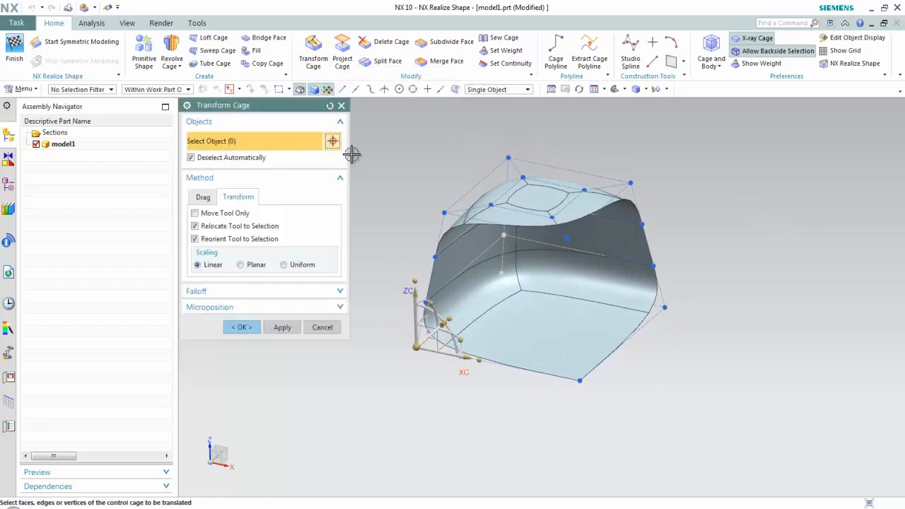
{"action": "scroll", "coordinate": [433, 163], "scroll_direction": "up", "scroll_amount": 2}
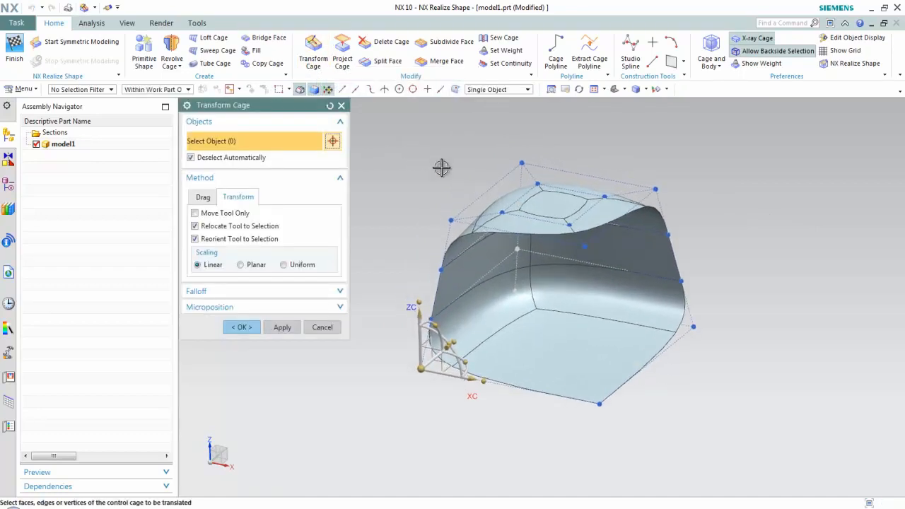
{"action": "left_click", "coordinate": [522, 194]}
{"action": "left_click", "coordinate": [586, 198]}
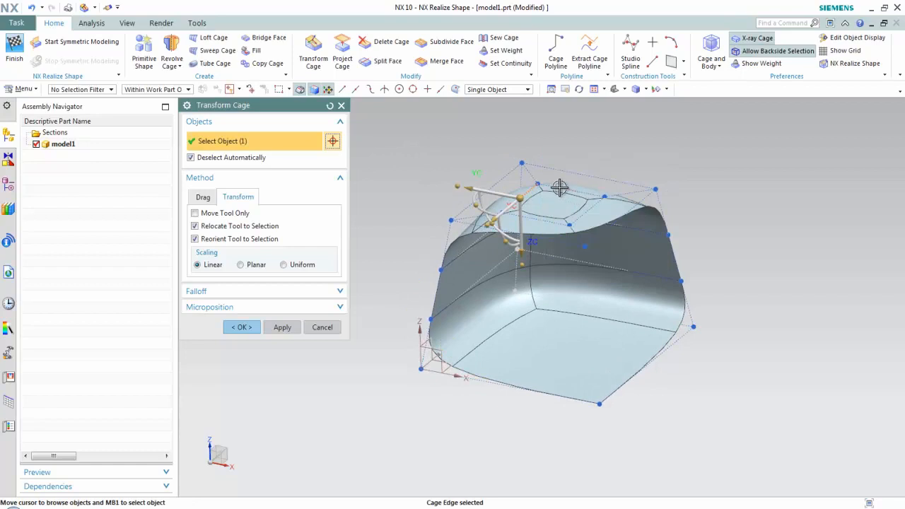
{"action": "left_click", "coordinate": [560, 186]}
{"action": "left_click", "coordinate": [584, 210]}
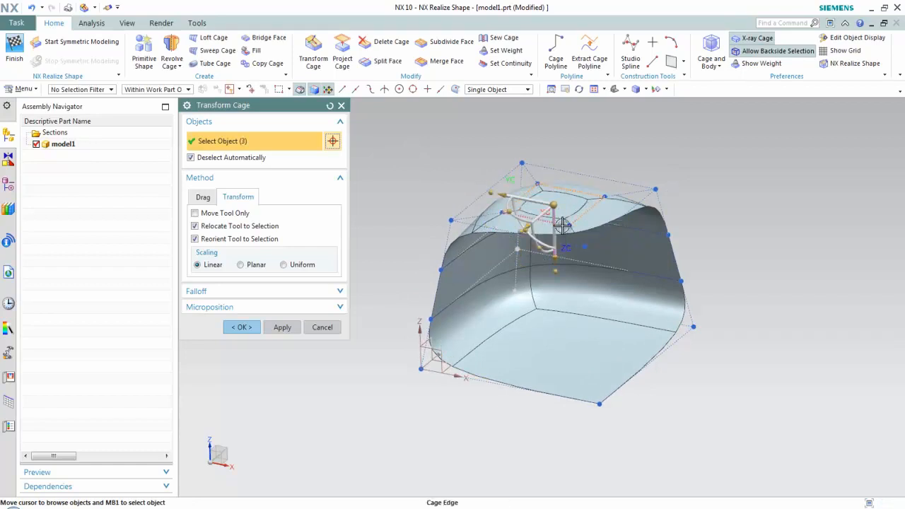
{"action": "left_click", "coordinate": [559, 228]}
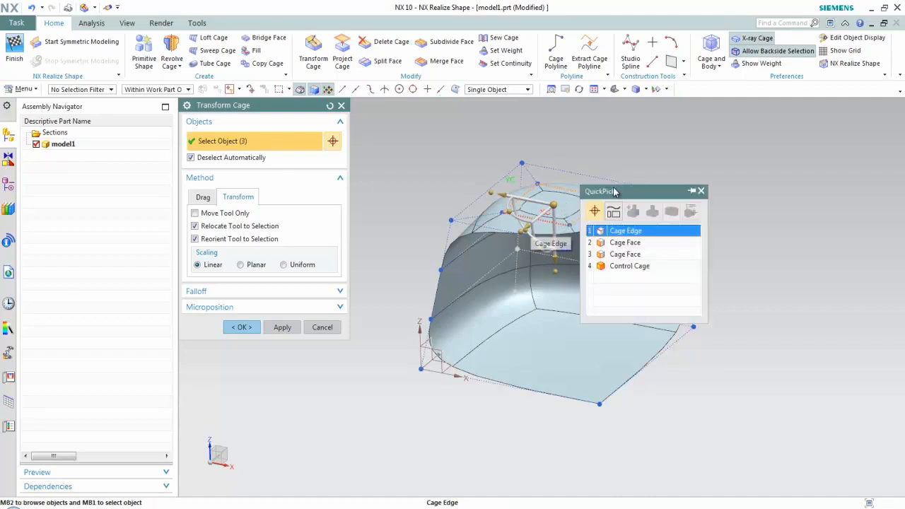
{"action": "left_click", "coordinate": [635, 231]}
{"action": "left_click_drag", "start_coordinate": [558, 258], "coordinate": [554, 236]}
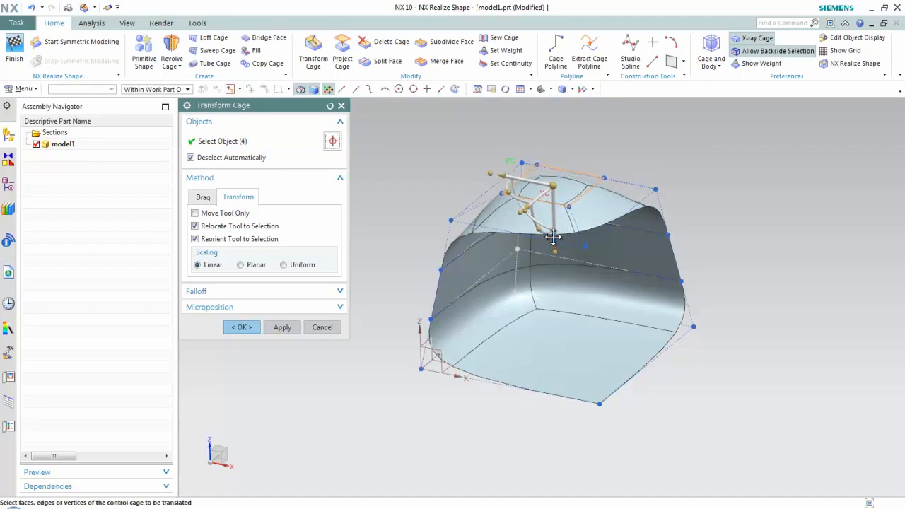
{"action": "left_click_drag", "start_coordinate": [552, 236], "coordinate": [551, 237]}
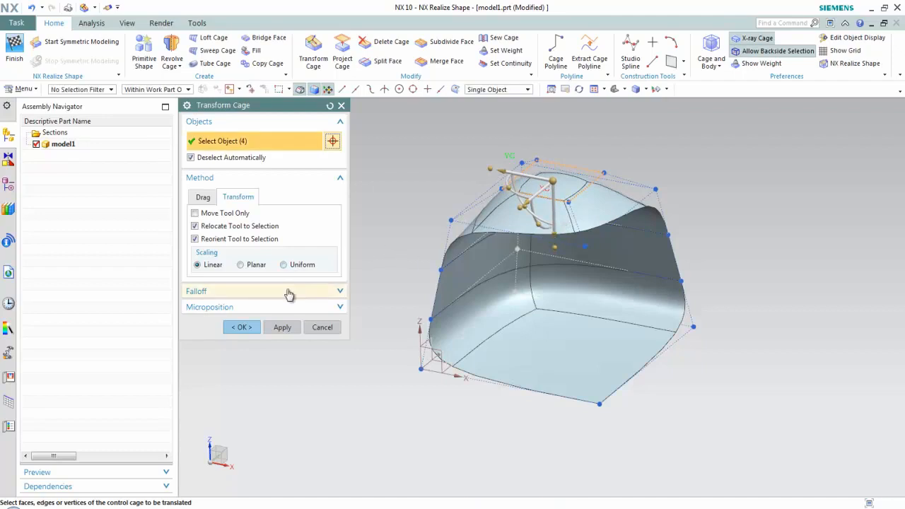
{"action": "left_click", "coordinate": [283, 328]}
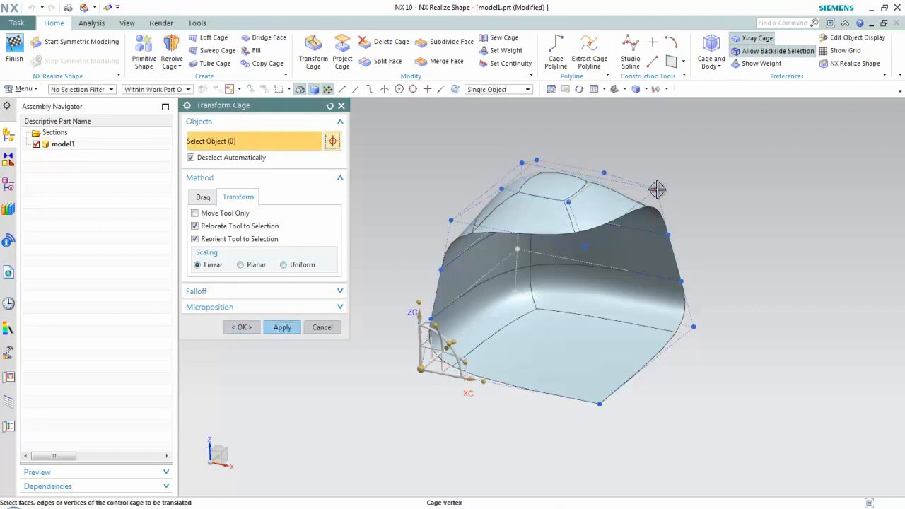
Lower the back-right outer corner vertex of the top circle cage along Z and finish the transform
{"action": "left_click", "coordinate": [658, 145]}
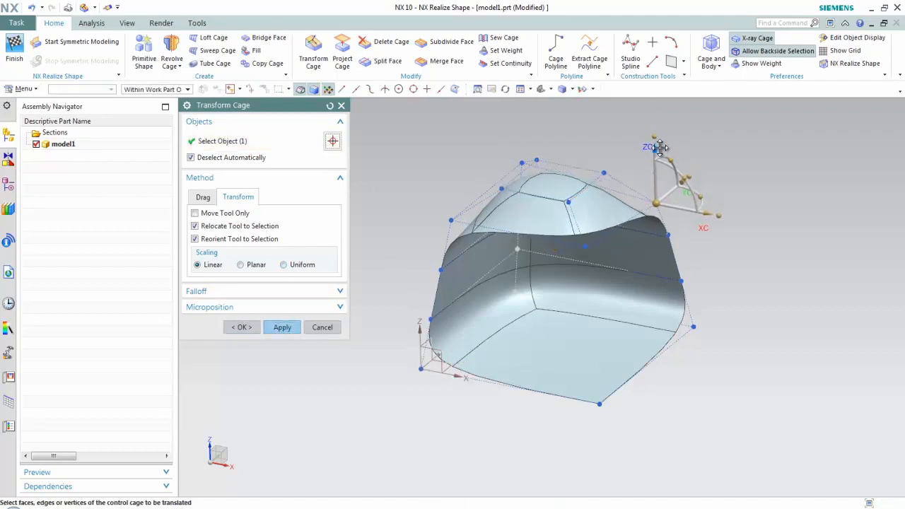
{"action": "left_click", "coordinate": [241, 328]}
{"action": "middle_click_drag", "start_coordinate": [309, 262], "coordinate": [310, 262]}
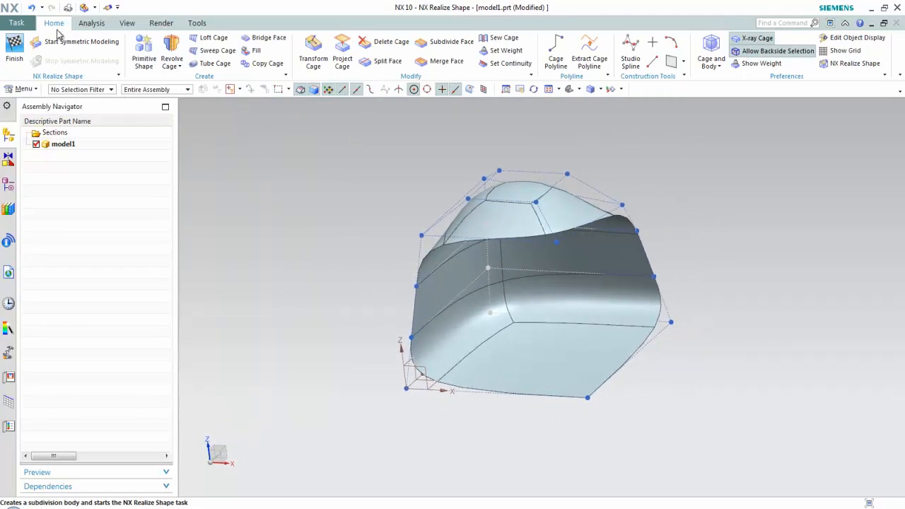
Undo the cage transforms, the loft, the circle and the rectangle until the model is empty
{"action": "left_click", "coordinate": [33, 7]}
{"action": "left_click", "coordinate": [33, 7]}
{"action": "left_click", "coordinate": [32, 7]}
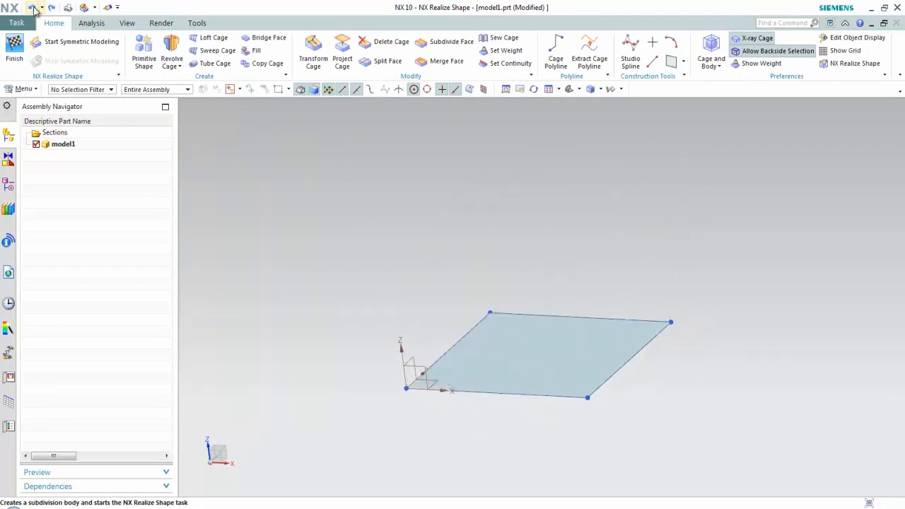
{"action": "left_click", "coordinate": [32, 7]}
{"action": "middle_click_drag", "start_coordinate": [334, 194], "coordinate": [333, 194], "text": "shift"}
Create a sphere primitive with a size of 4 in centered at the origin
{"action": "left_click", "coordinate": [144, 49]}
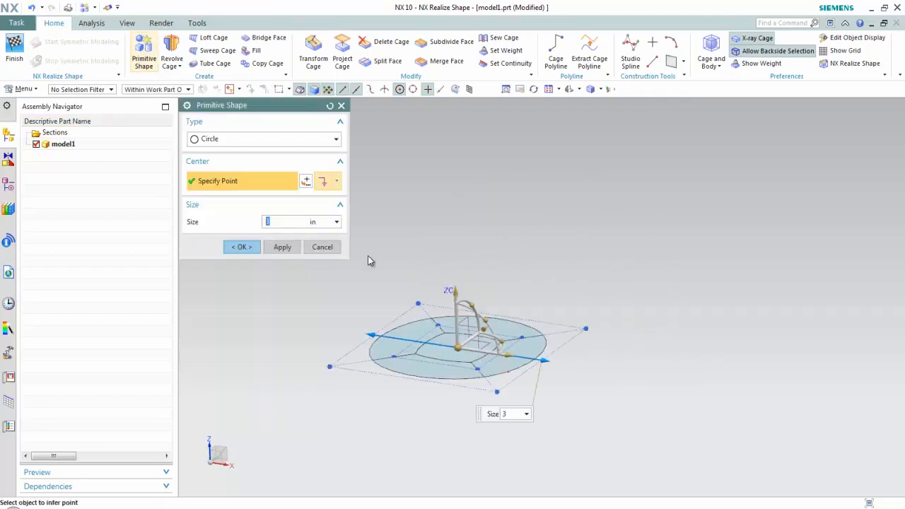
{"action": "left_click", "coordinate": [294, 141]}
{"action": "left_click", "coordinate": [273, 153]}
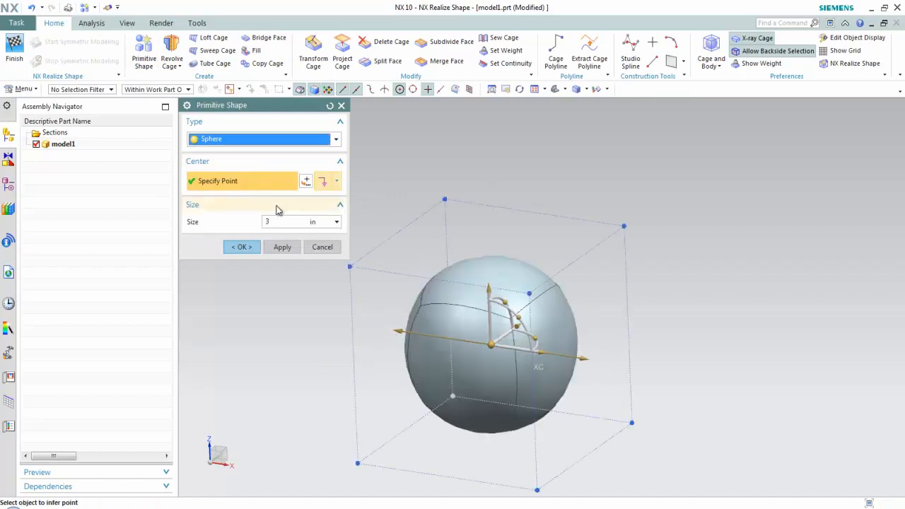
{"action": "type", "text": "4"}
{"action": "left_click", "coordinate": [240, 247]}
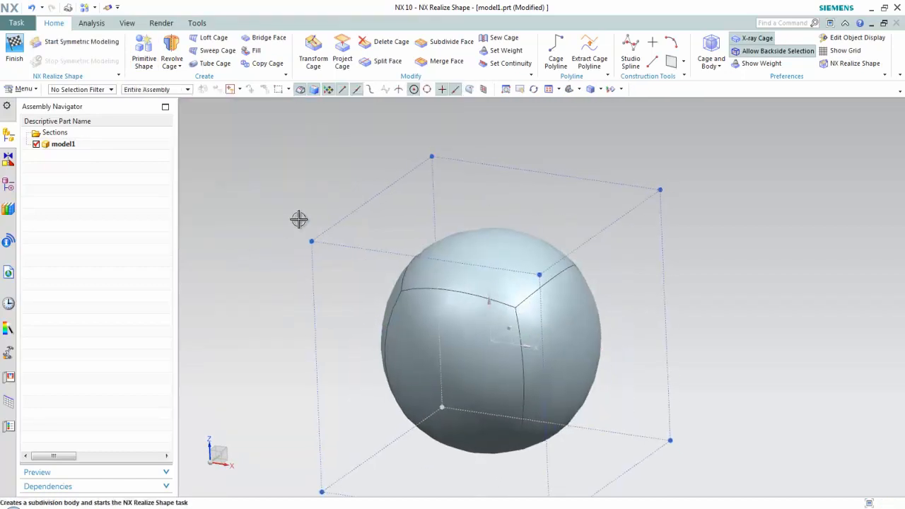
Start symmetric modeling about the XC plane through the sphere's center and extrude the cage's +X end face by 2.2 in
{"action": "left_click", "coordinate": [90, 43]}
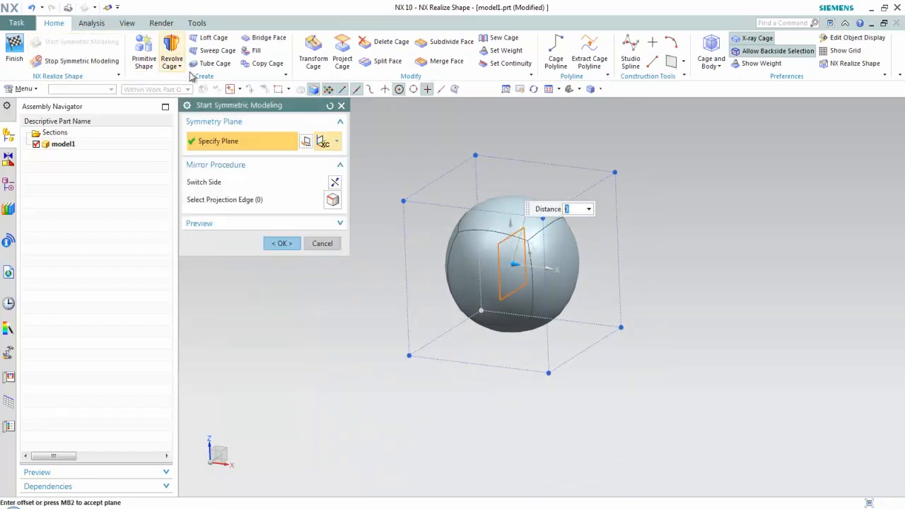
{"action": "left_click", "coordinate": [281, 242]}
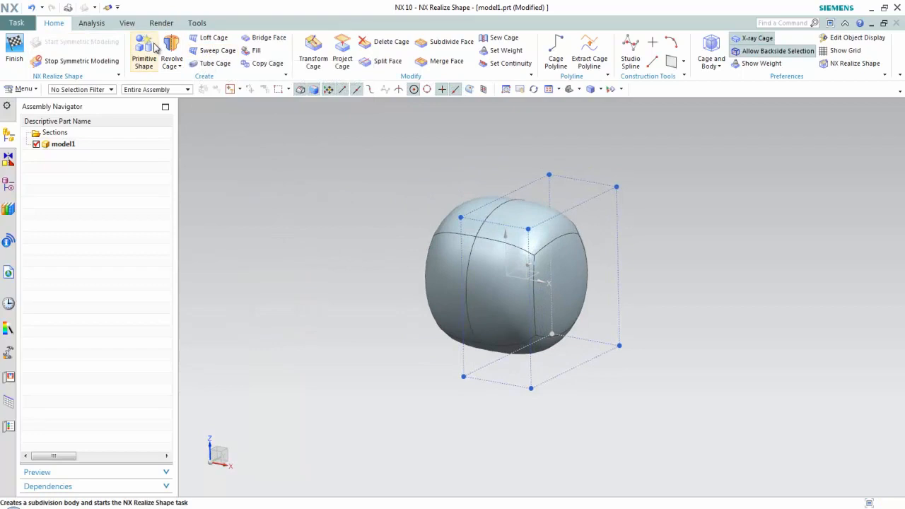
{"action": "left_click", "coordinate": [173, 69]}
{"action": "left_click", "coordinate": [187, 79]}
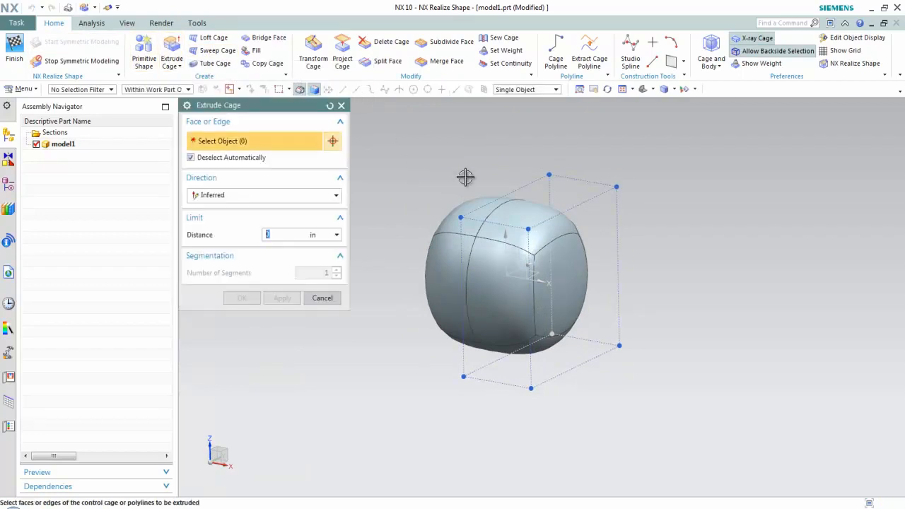
{"action": "left_click", "coordinate": [584, 213]}
{"action": "left_click_drag", "start_coordinate": [576, 288], "coordinate": [656, 306]}
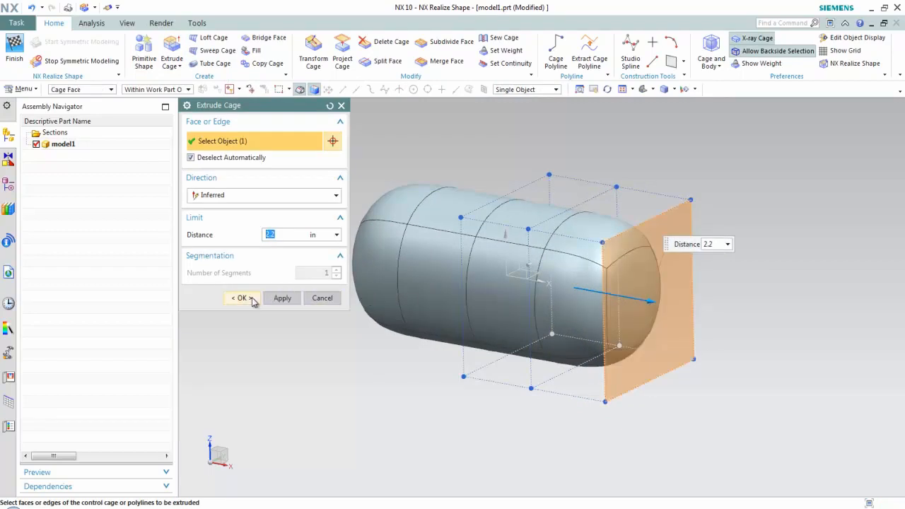
{"action": "left_click", "coordinate": [241, 297]}
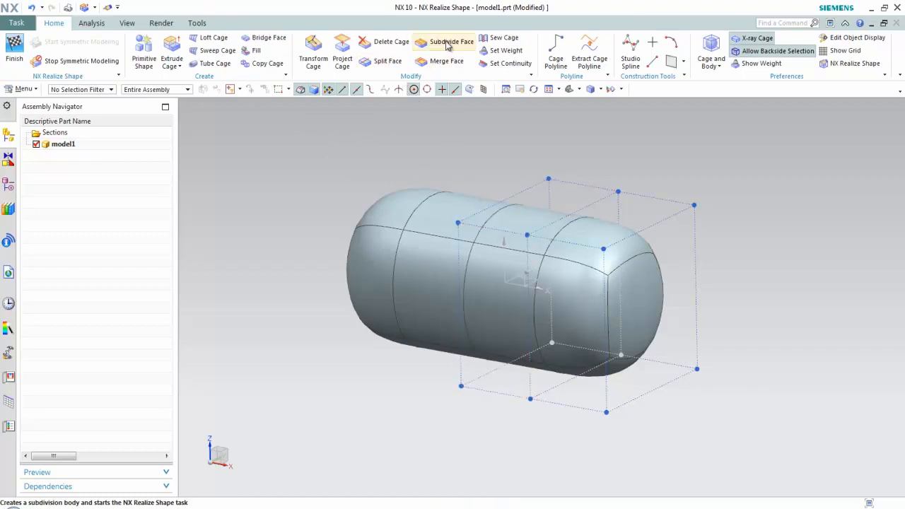
Split the front cage face beside the symmetry plane uniformly with number 2, using its vertical edge as reference
{"action": "left_click", "coordinate": [382, 62]}
{"action": "left_click", "coordinate": [467, 279]}
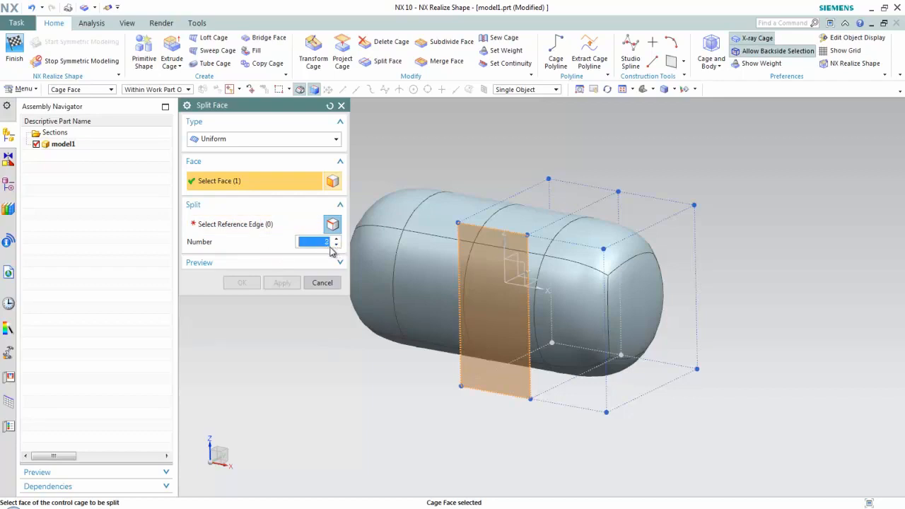
{"action": "left_click", "coordinate": [234, 226]}
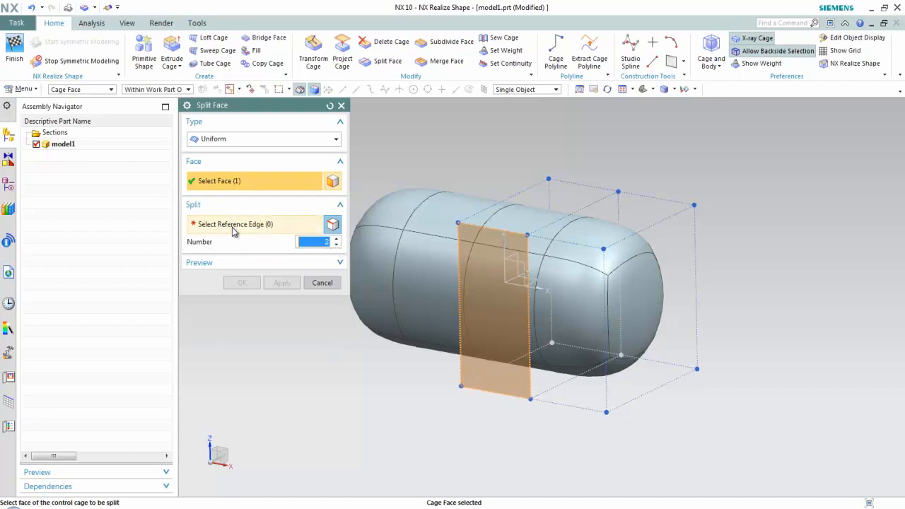
{"action": "left_click", "coordinate": [459, 251]}
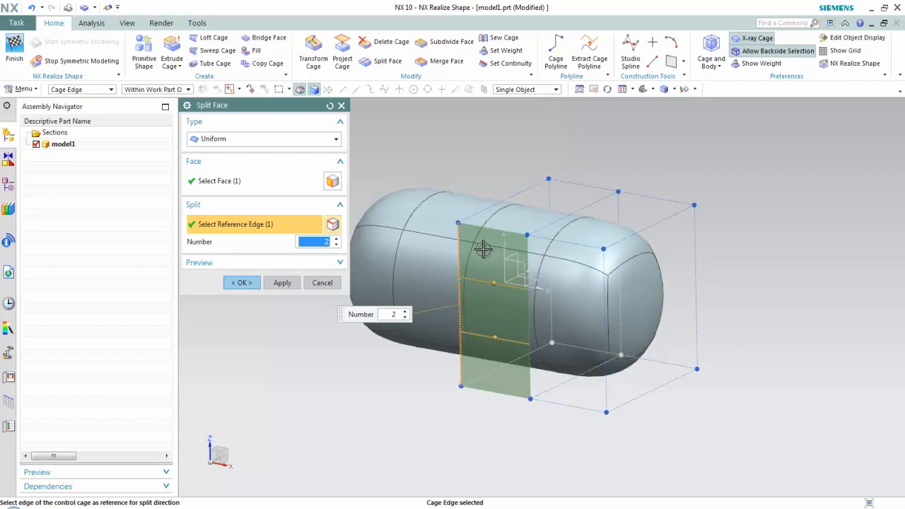
{"action": "left_click", "coordinate": [235, 284]}
Split the opposite back cage face beside the symmetry plane uniformly with number 2, using its vertical edge as reference
{"action": "left_click", "coordinate": [386, 61]}
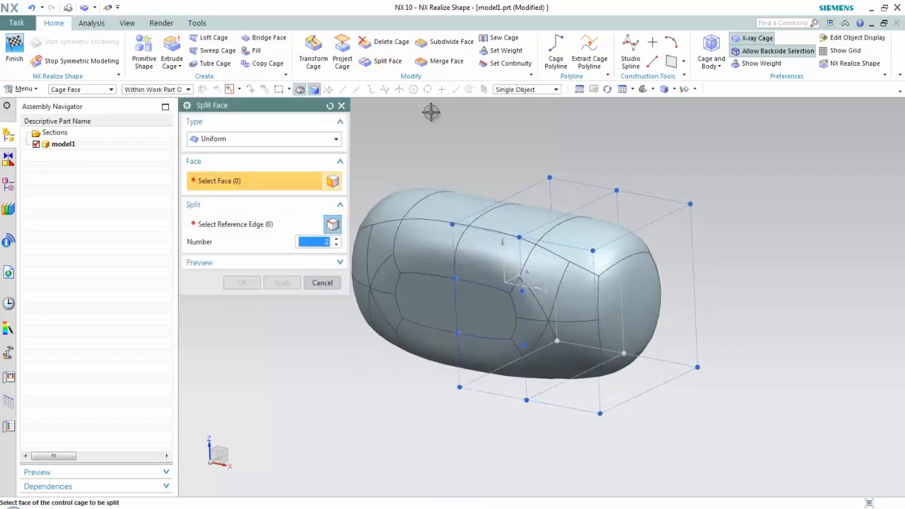
{"action": "middle_click_drag", "start_coordinate": [430, 111], "coordinate": [570, 229]}
{"action": "left_click", "coordinate": [540, 228]}
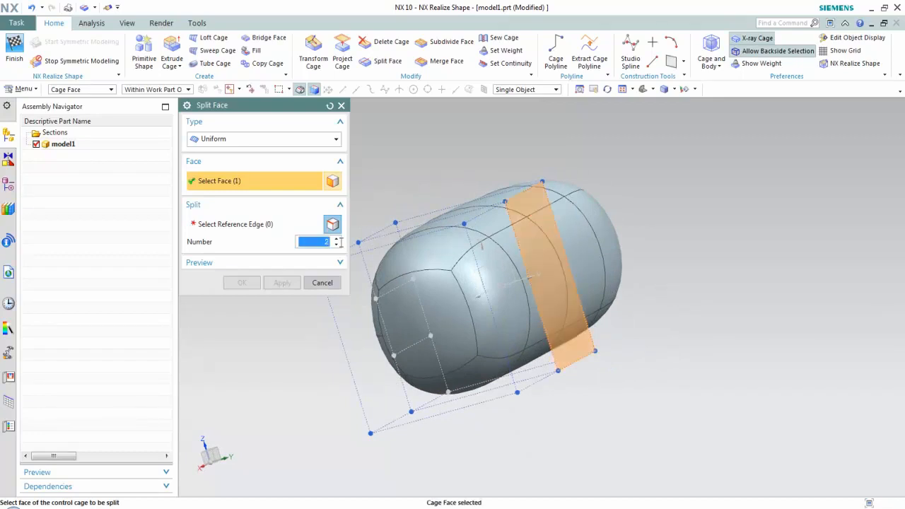
{"action": "left_click", "coordinate": [269, 226]}
{"action": "left_click", "coordinate": [548, 227]}
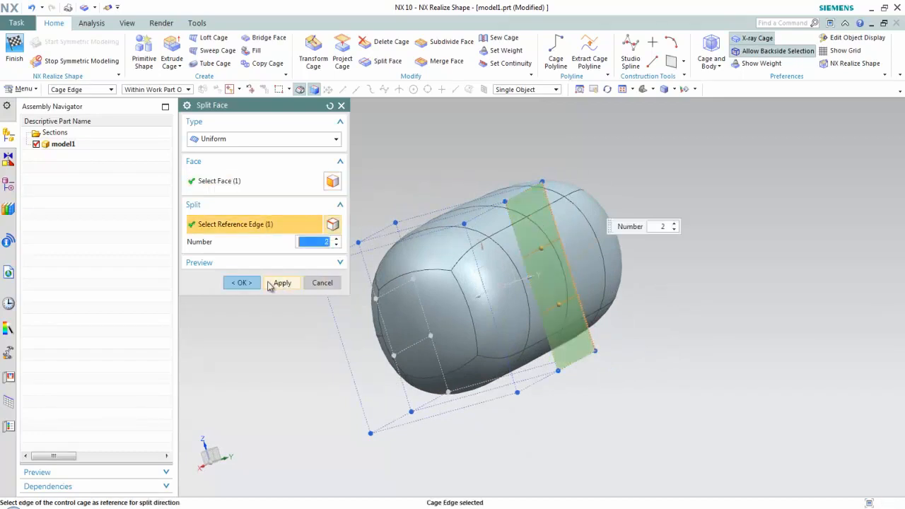
{"action": "left_click", "coordinate": [243, 285]}
{"action": "middle_click_drag", "start_coordinate": [468, 325], "coordinate": [729, 325]}
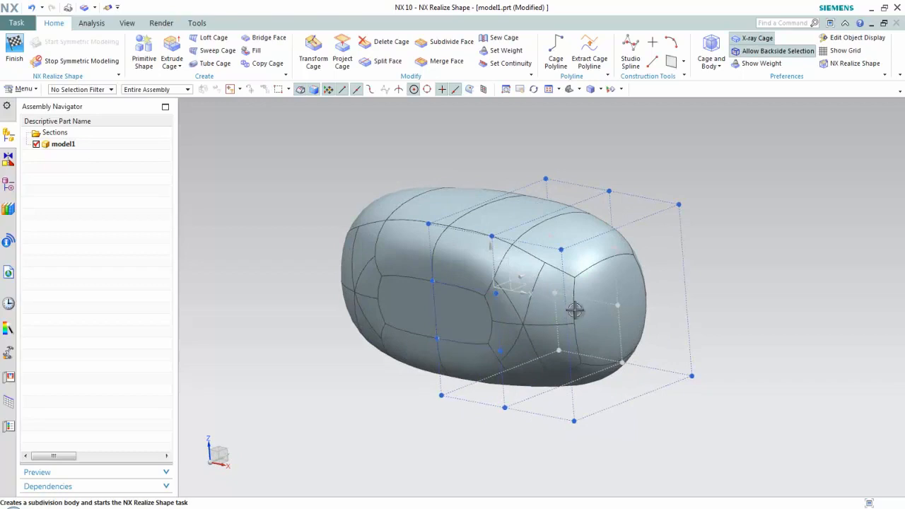
{"action": "middle_click_drag", "start_coordinate": [575, 310], "coordinate": [568, 164]}
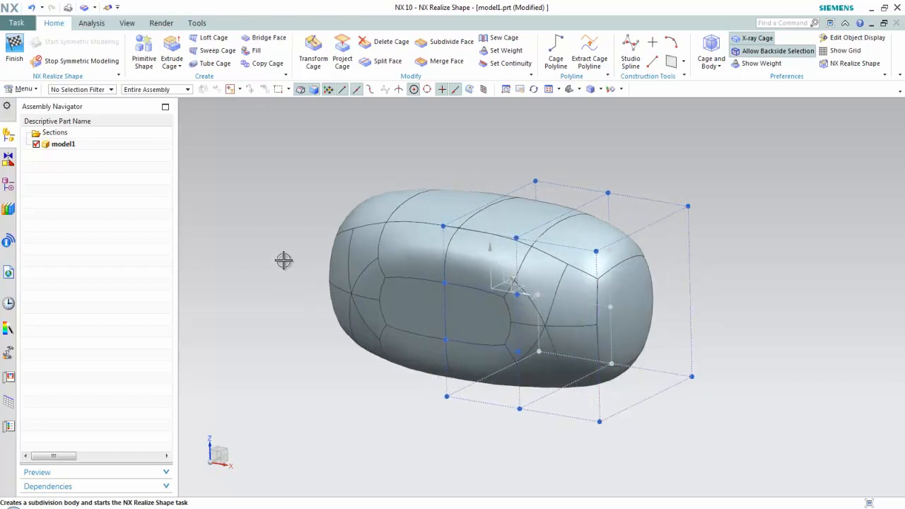
Bridge the middle front cage face beside the symmetry plane to its opposite back face, opening a hole through the body
{"action": "left_click", "coordinate": [269, 39]}
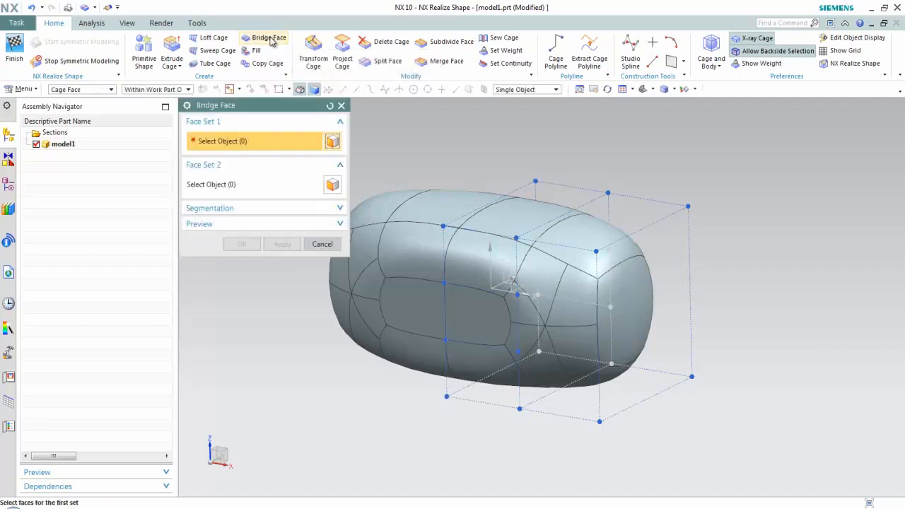
{"action": "left_click", "coordinate": [479, 319]}
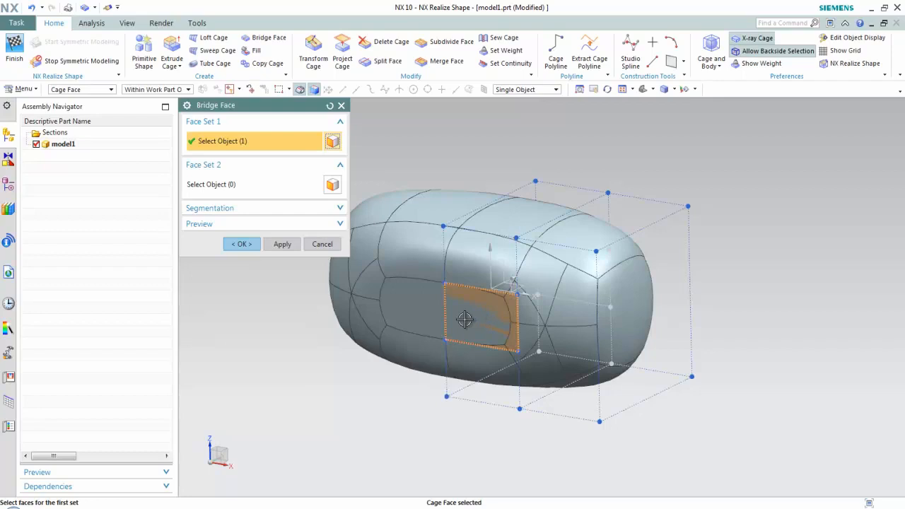
{"action": "left_click", "coordinate": [264, 190]}
{"action": "middle_click_drag", "start_coordinate": [690, 290], "coordinate": [559, 303]}
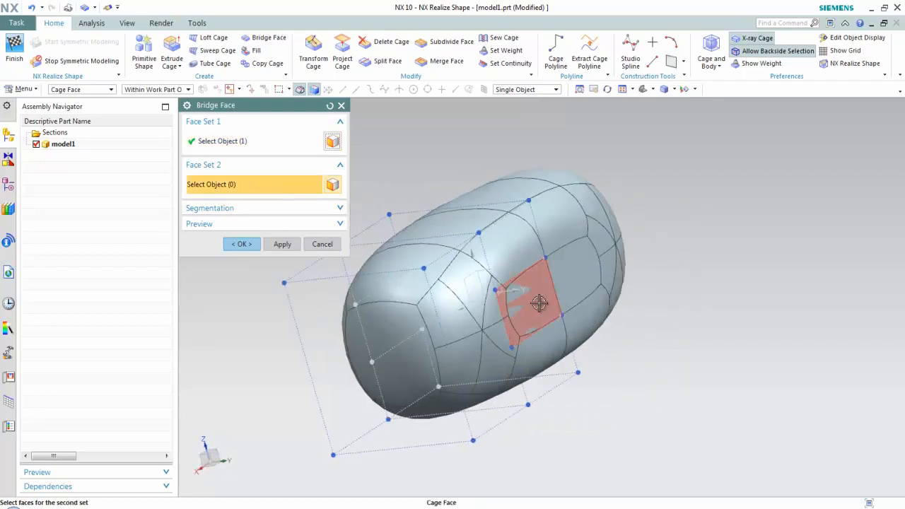
{"action": "left_click", "coordinate": [539, 303]}
{"action": "left_click", "coordinate": [244, 245]}
{"action": "middle_click_drag", "start_coordinate": [623, 333], "coordinate": [543, 341]}
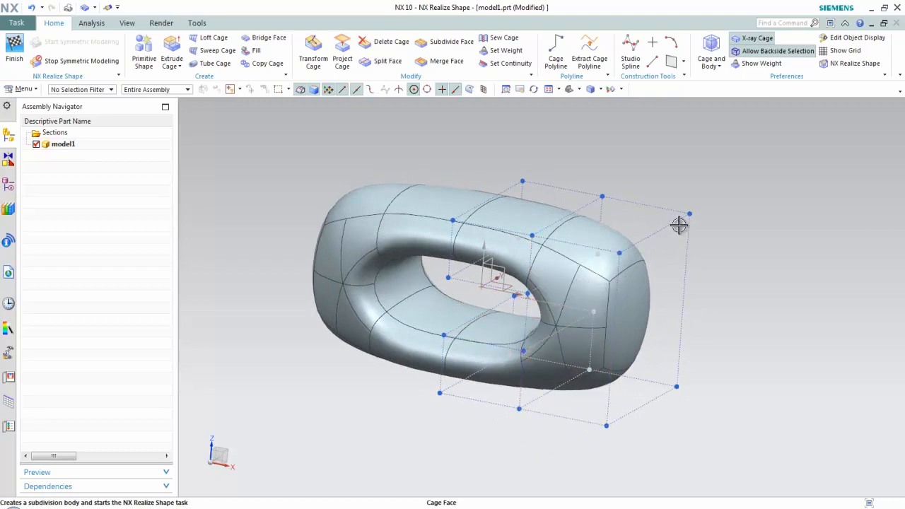
Finish the Realize Shape task and return to the modeling environment
{"action": "middle_click_drag", "start_coordinate": [513, 256], "coordinate": [507, 255]}
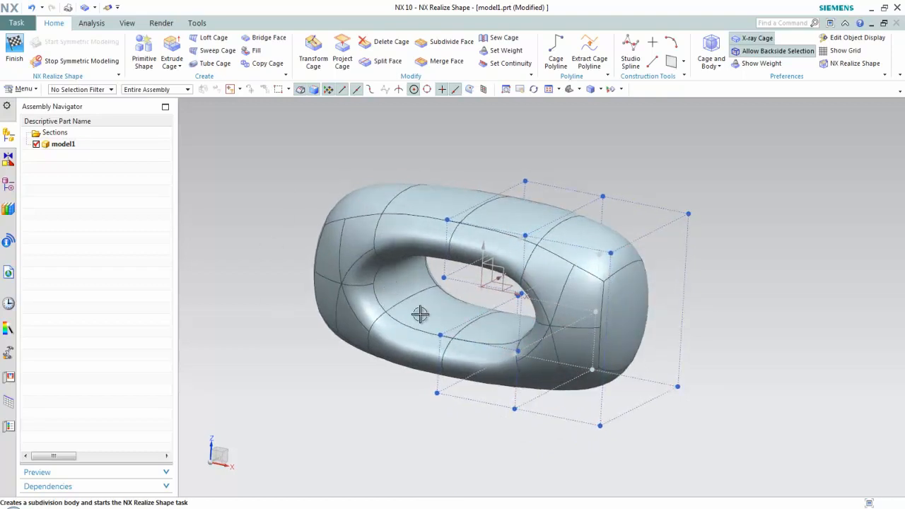
{"action": "middle_click_drag", "start_coordinate": [330, 298], "coordinate": [316, 315]}
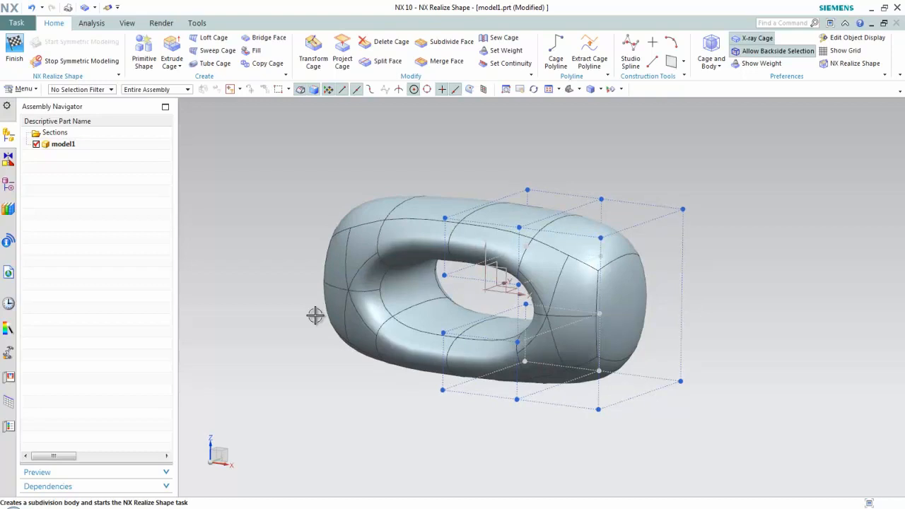
{"action": "middle_click_drag", "start_coordinate": [316, 315], "coordinate": [314, 312]}
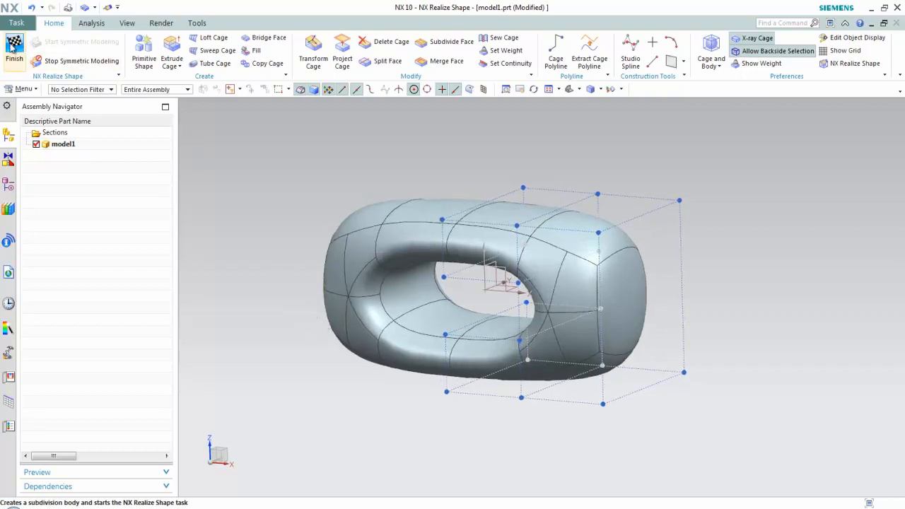
{"action": "left_click", "coordinate": [14, 48]}
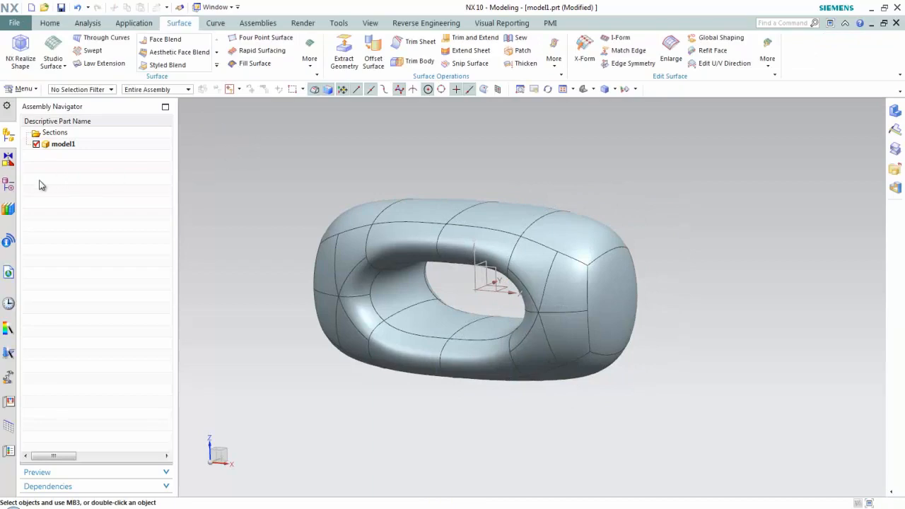
Reopen the Subdivision Body feature with Edit with Rollback and exit the Realize Shape task without modifying the cage
{"action": "left_click", "coordinate": [85, 191]}
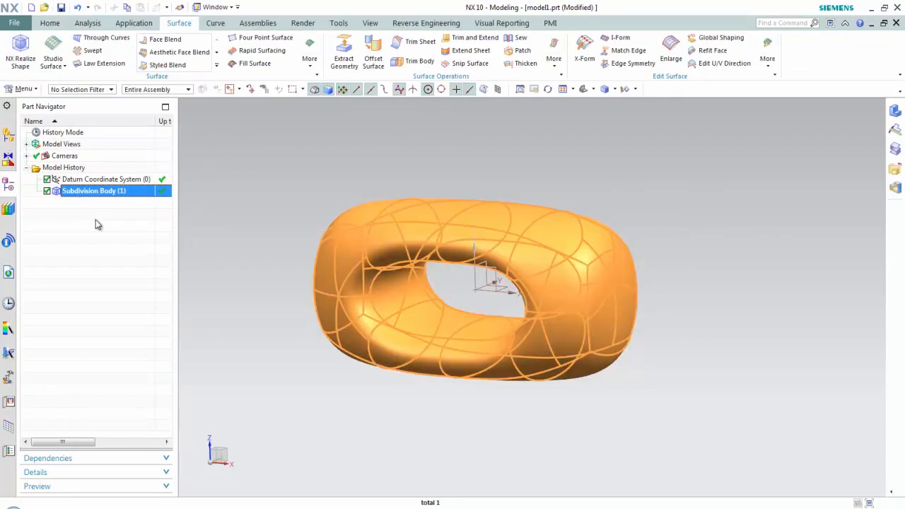
{"action": "right_click", "coordinate": [101, 194]}
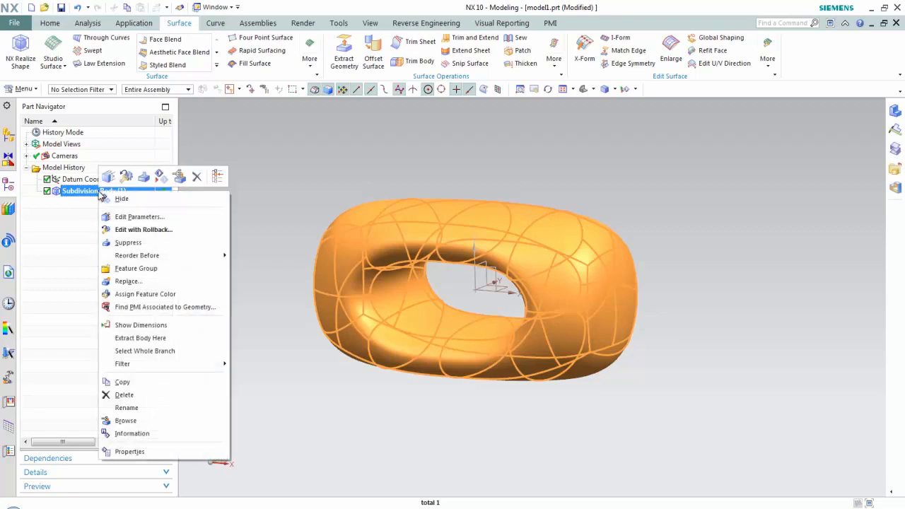
{"action": "left_click", "coordinate": [128, 230]}
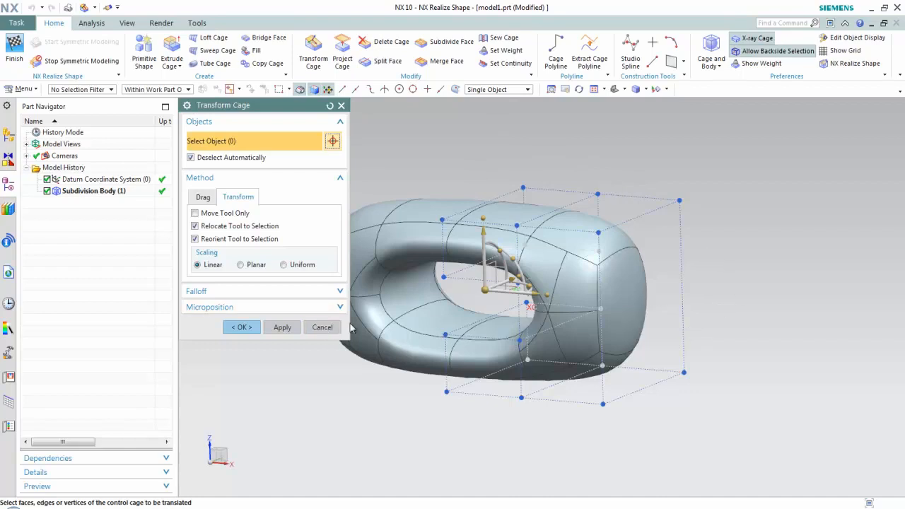
{"action": "left_click", "coordinate": [323, 327]}
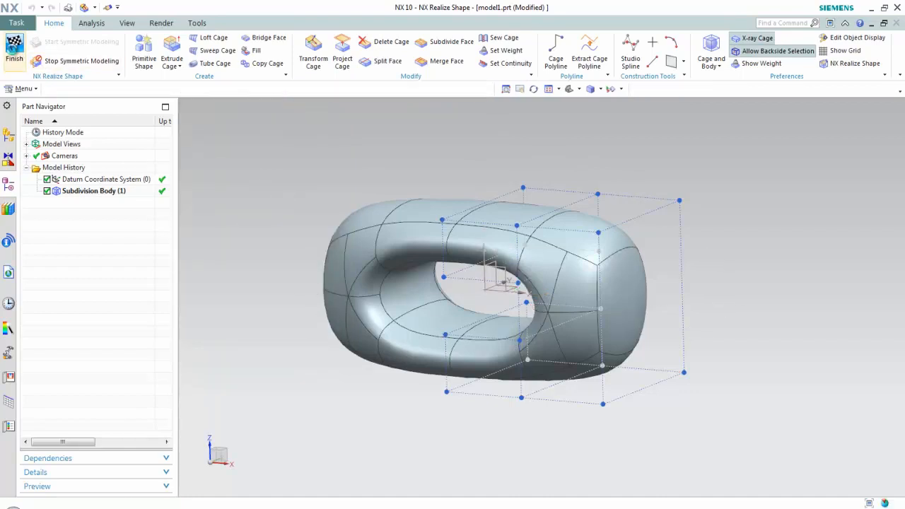
{"action": "left_click", "coordinate": [14, 46]}
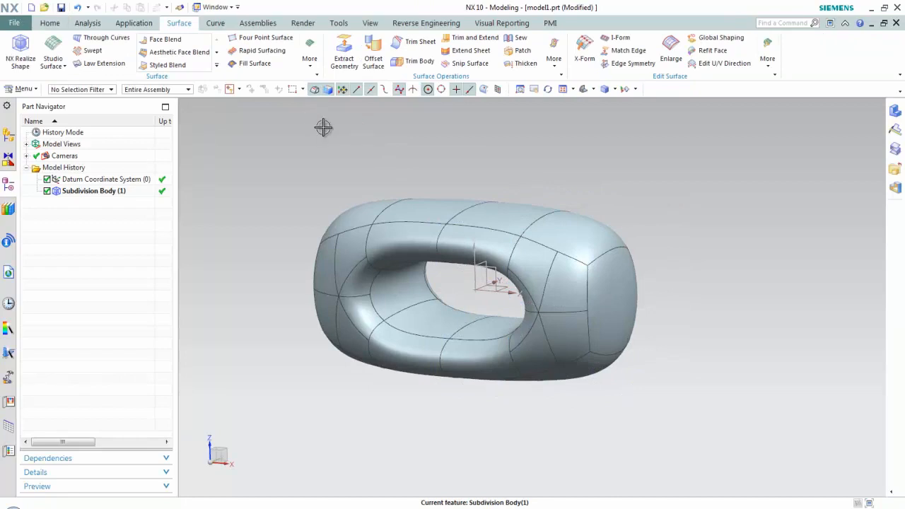
Switch to RealizeShapeTopAssembly.prt and create an enlarged sphere primitive centered at the origin in a new Realize Shape task
{"action": "left_click", "coordinate": [215, 7]}
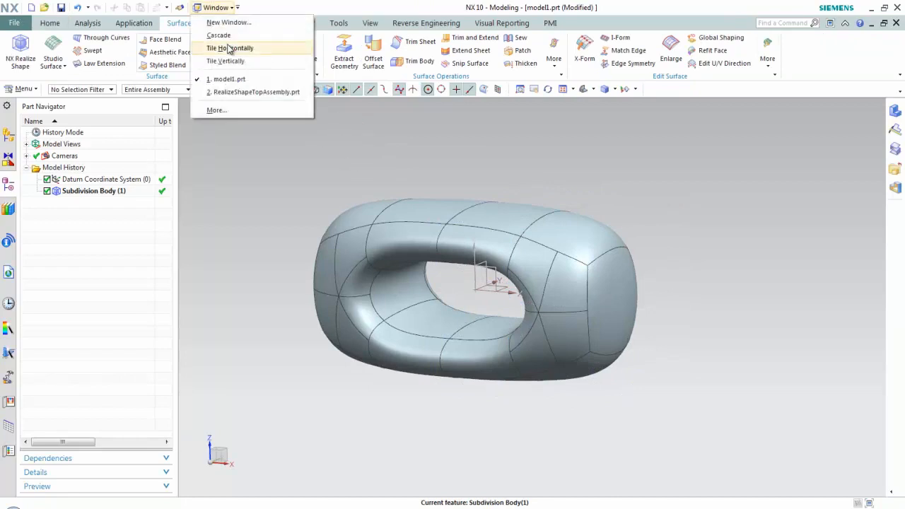
{"action": "left_click", "coordinate": [238, 85]}
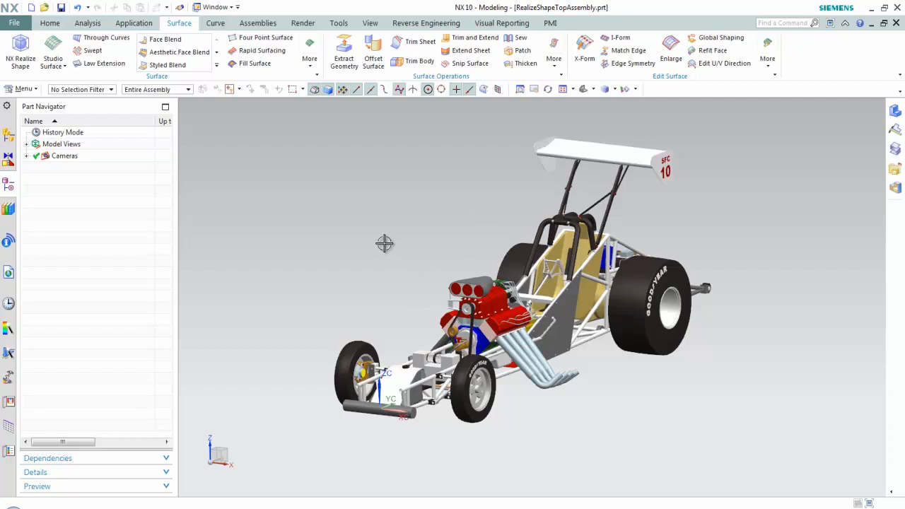
{"action": "left_click", "coordinate": [19, 53]}
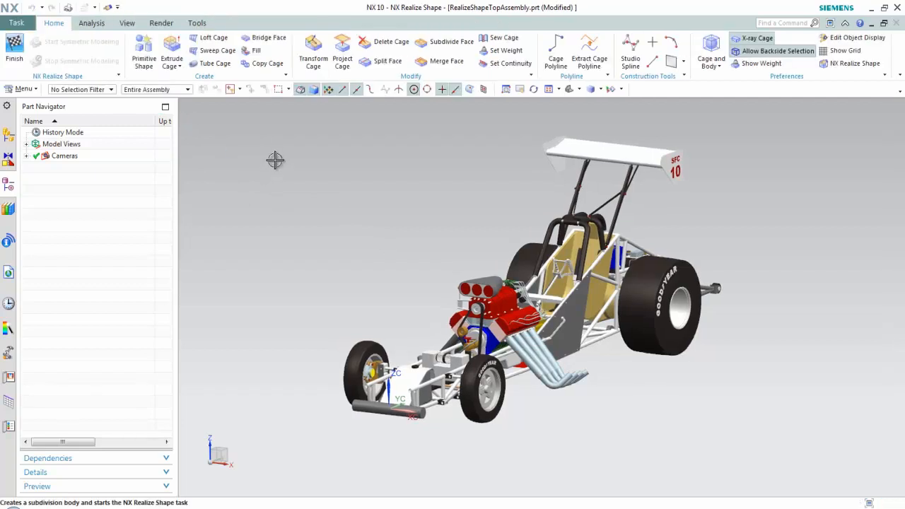
{"action": "left_click", "coordinate": [144, 57]}
{"action": "left_click", "coordinate": [284, 222]}
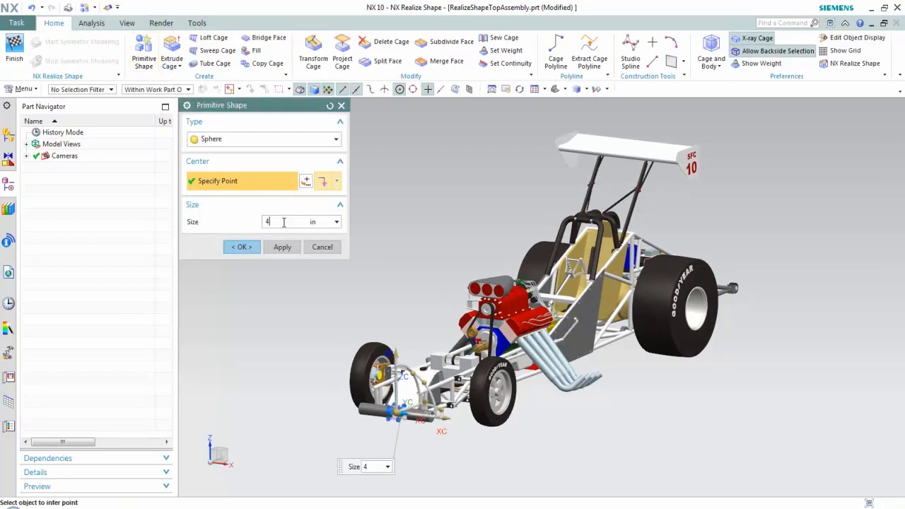
{"action": "left_click", "coordinate": [259, 249]}
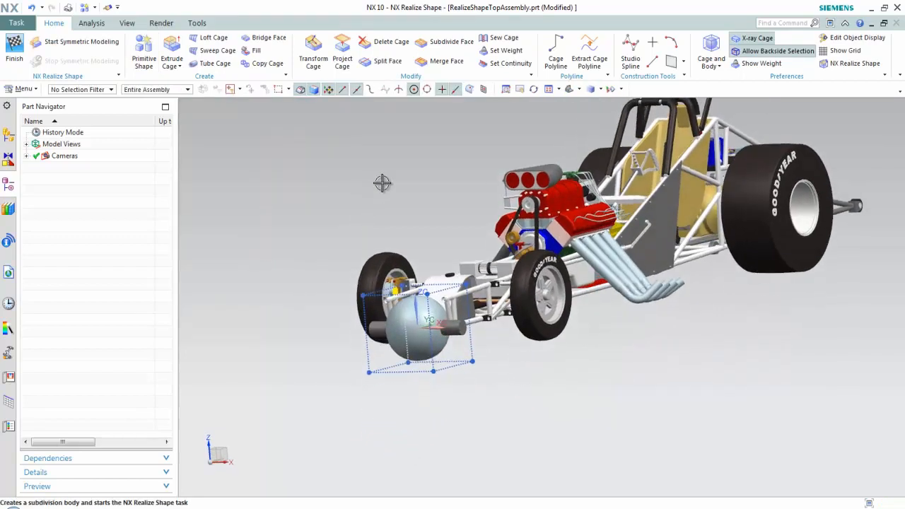
Stretch the sphere lengthwise with Transform Cage, moving its front cage face forward and its rear cage face back toward the engine
{"action": "left_click", "coordinate": [314, 51]}
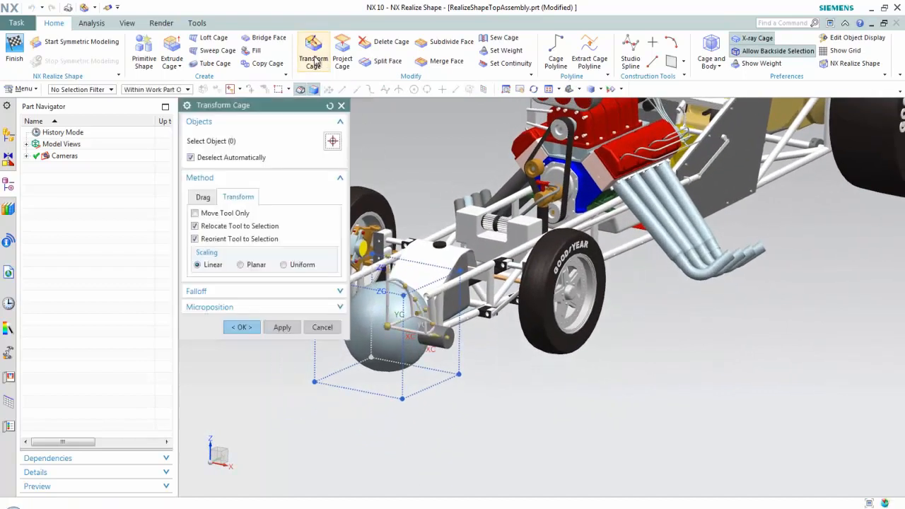
{"action": "left_click", "coordinate": [414, 326]}
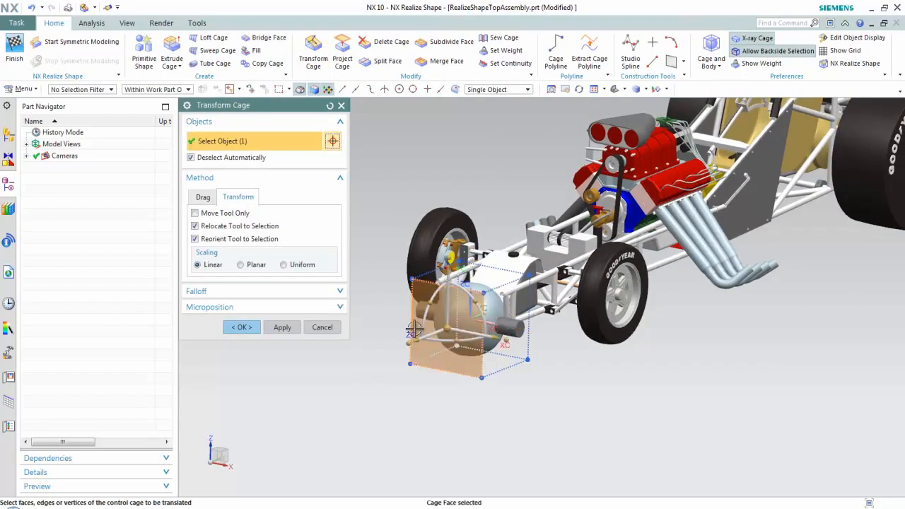
{"action": "left_click_drag", "start_coordinate": [397, 349], "coordinate": [358, 388]}
{"action": "middle_click_drag", "start_coordinate": [359, 388], "coordinate": [509, 269]}
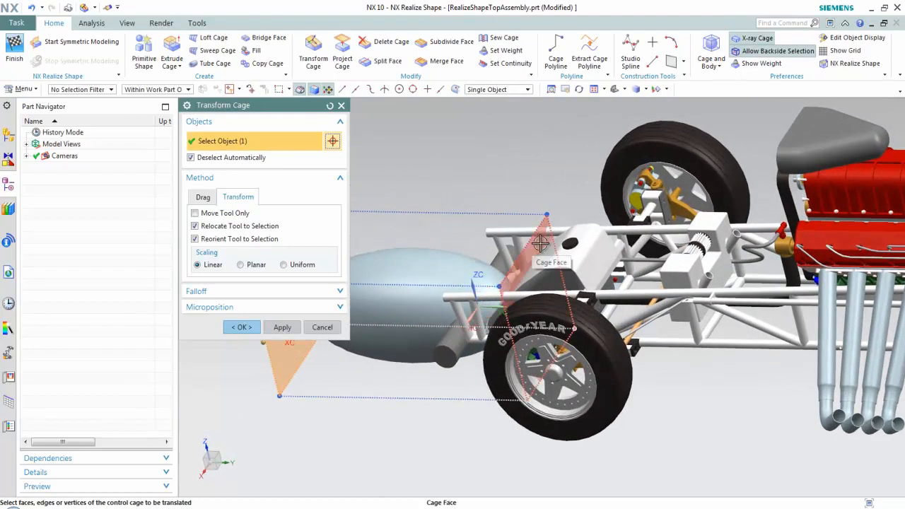
{"action": "left_click", "coordinate": [541, 243]}
{"action": "left_click_drag", "start_coordinate": [591, 309], "coordinate": [845, 310]}
{"action": "left_click", "coordinate": [242, 327]}
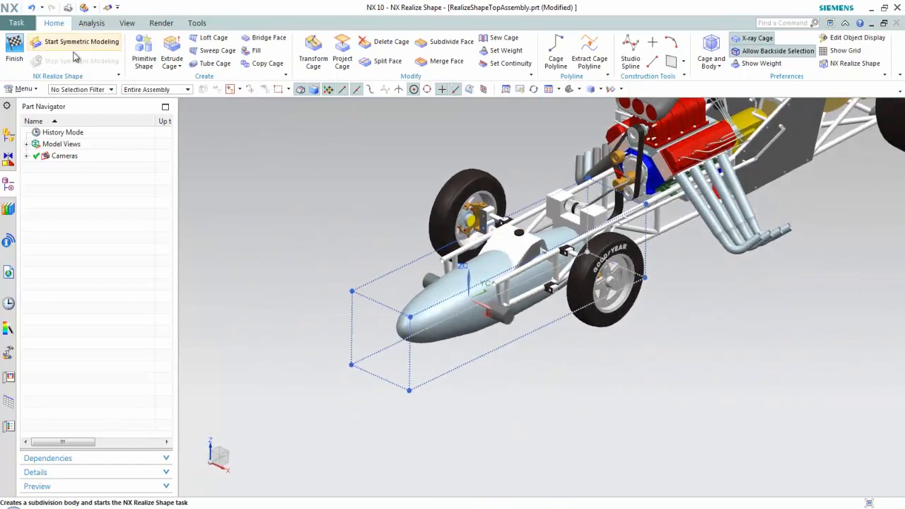
Start symmetric modeling about the body's lengthwise center plane and widen it by moving the +X side cage face outward
{"action": "left_click", "coordinate": [77, 41]}
{"action": "left_click", "coordinate": [279, 246]}
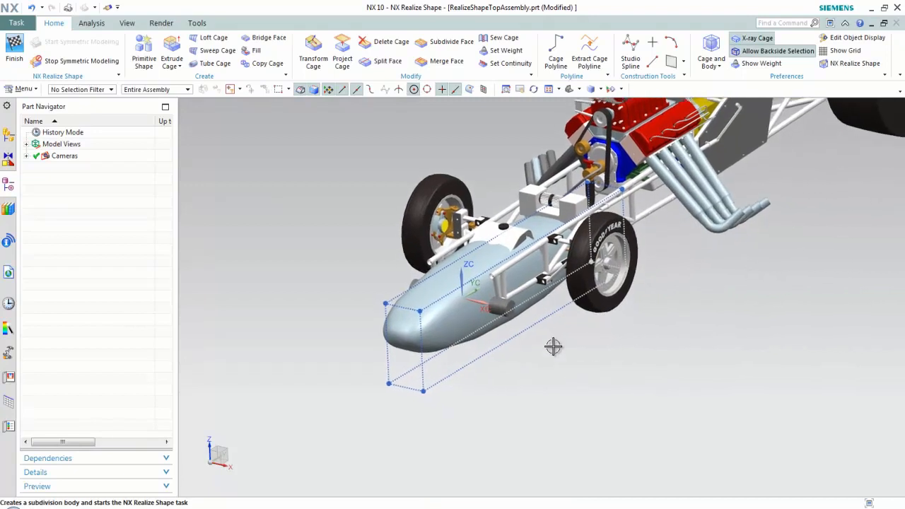
{"action": "left_click", "coordinate": [312, 56]}
{"action": "left_click", "coordinate": [490, 336]}
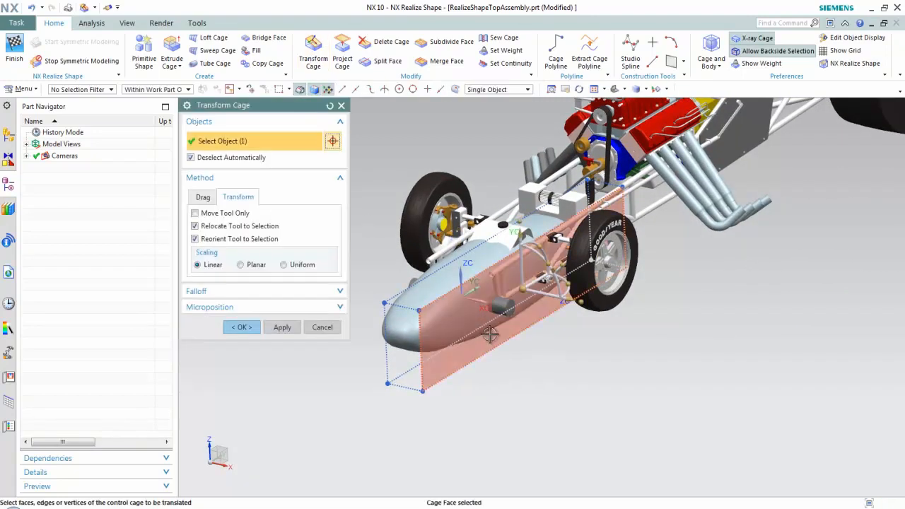
{"action": "left_click_drag", "start_coordinate": [572, 300], "coordinate": [619, 304]}
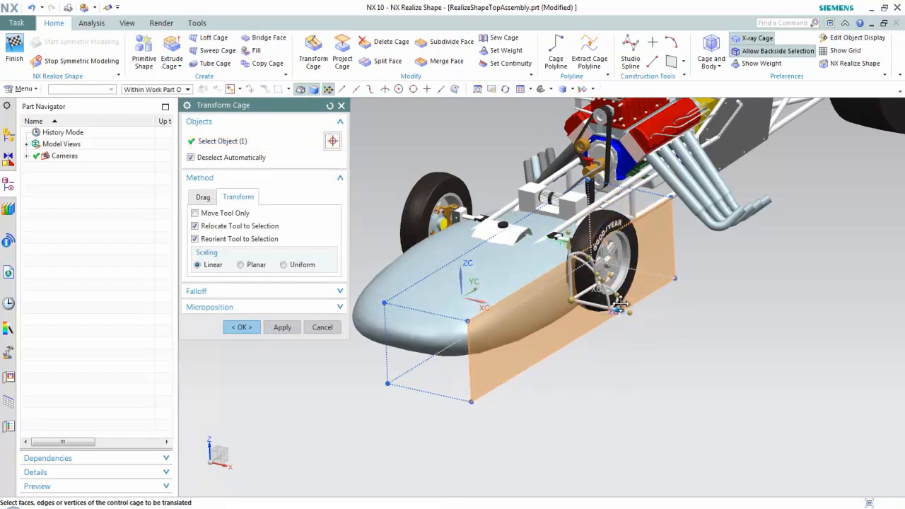
{"action": "middle_click_drag", "start_coordinate": [621, 303], "coordinate": [646, 358]}
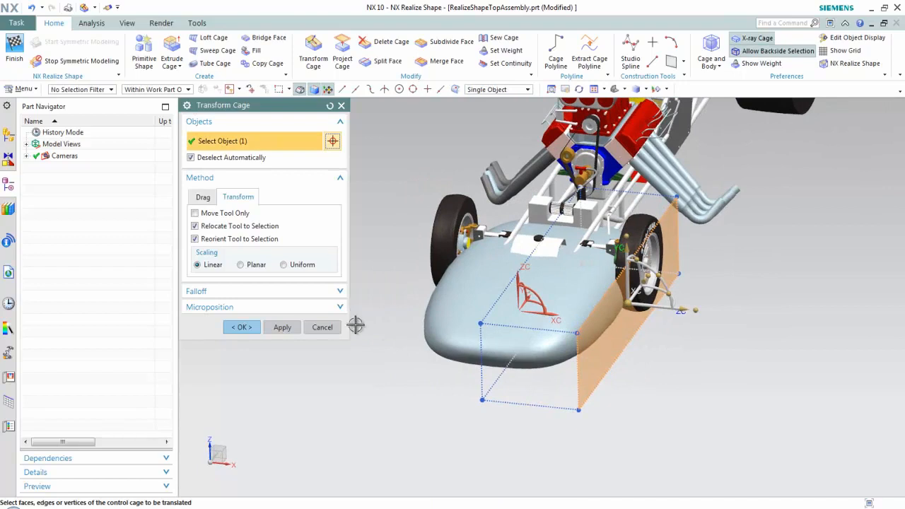
{"action": "left_click", "coordinate": [242, 327]}
{"action": "middle_click_drag", "start_coordinate": [580, 305], "coordinate": [375, 285]}
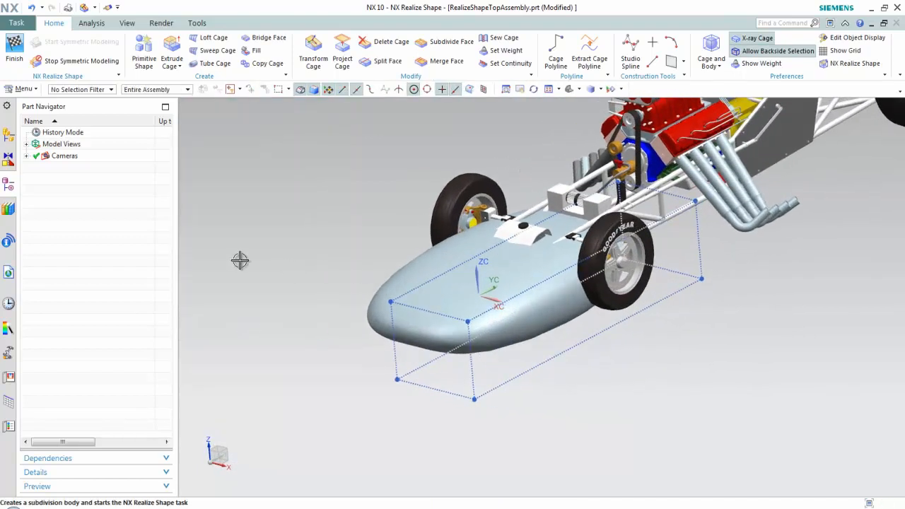
Split the front, +X side and rear cage faces uniformly with number 2, using the vertical front corner edge as reference
{"action": "middle_click_drag", "start_coordinate": [236, 257], "coordinate": [263, 252]}
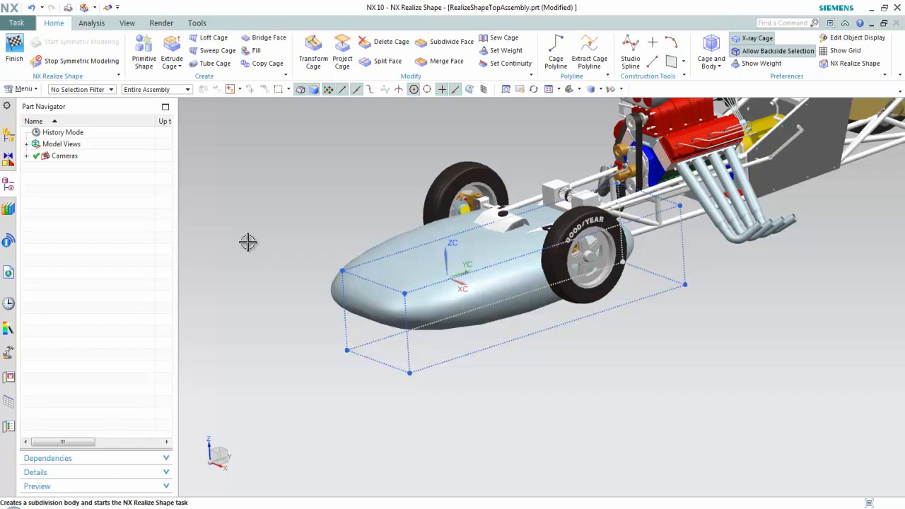
{"action": "left_click", "coordinate": [376, 62]}
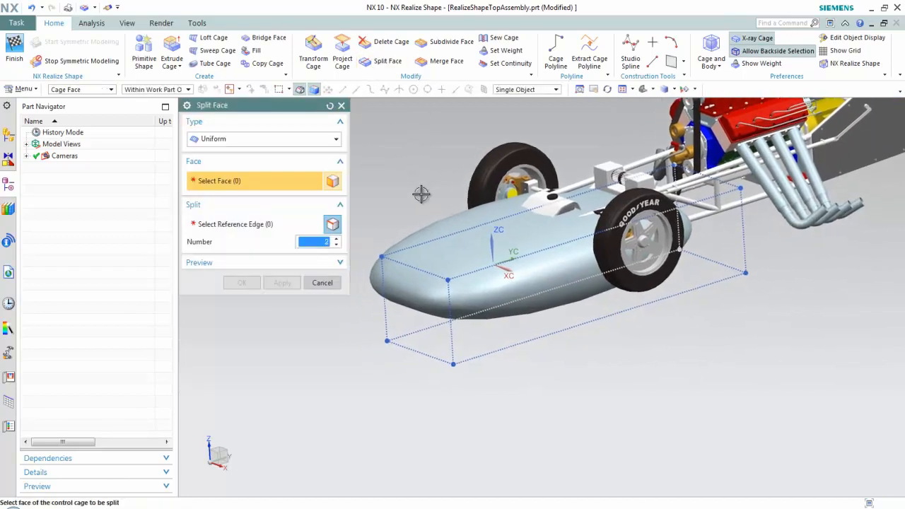
{"action": "left_click", "coordinate": [416, 295]}
{"action": "left_click", "coordinate": [510, 337]}
{"action": "middle_click_drag", "start_coordinate": [512, 338], "coordinate": [642, 305]}
{"action": "left_click", "coordinate": [643, 261]}
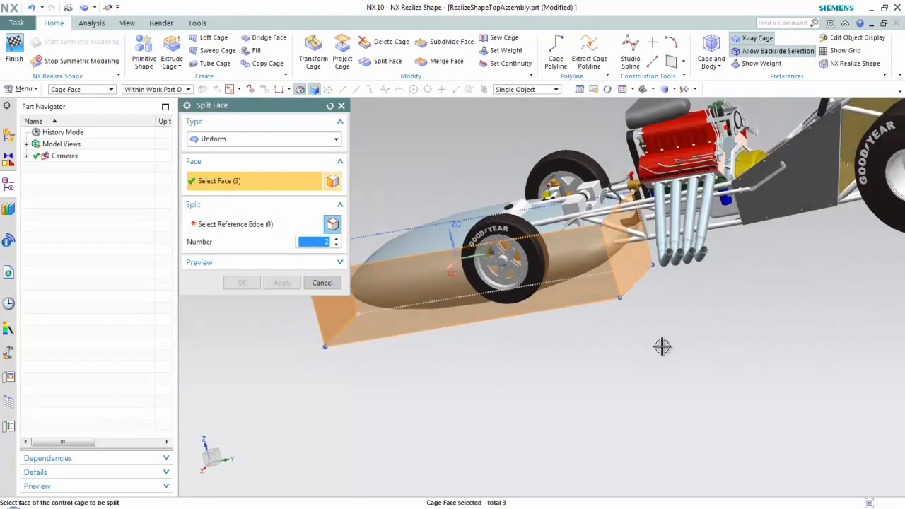
{"action": "left_click", "coordinate": [254, 225]}
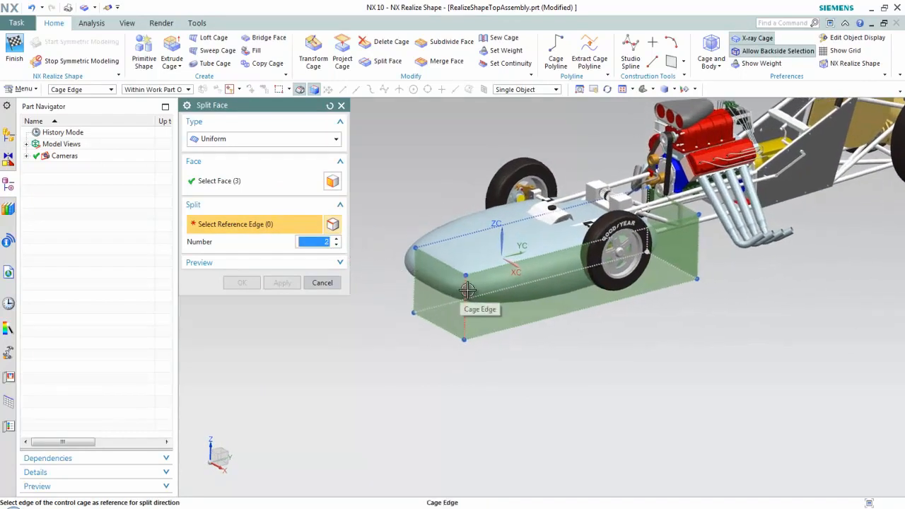
{"action": "left_click", "coordinate": [468, 290]}
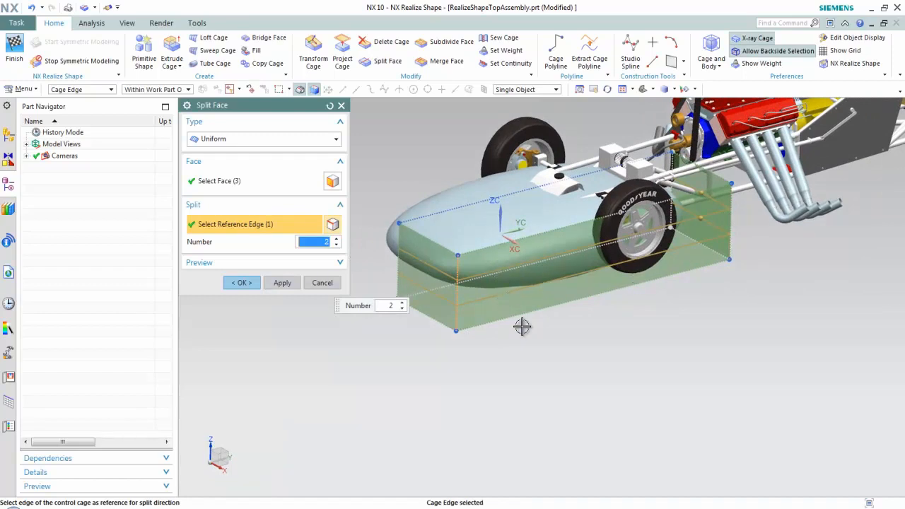
{"action": "left_click", "coordinate": [281, 283]}
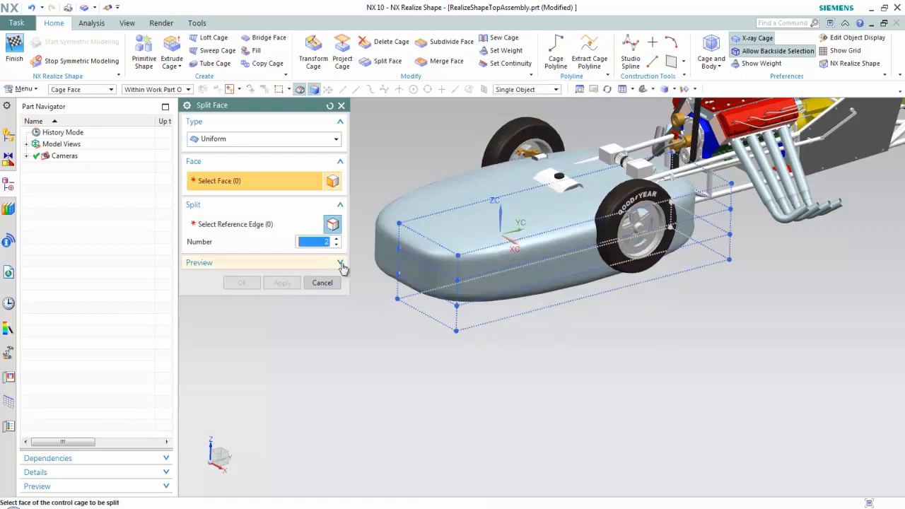
Split the top, the three side and the bottom cage faces uniformly with number 3, using a lengthwise cage edge as reference
{"action": "left_click", "coordinate": [492, 253]}
{"action": "left_click", "coordinate": [492, 260]}
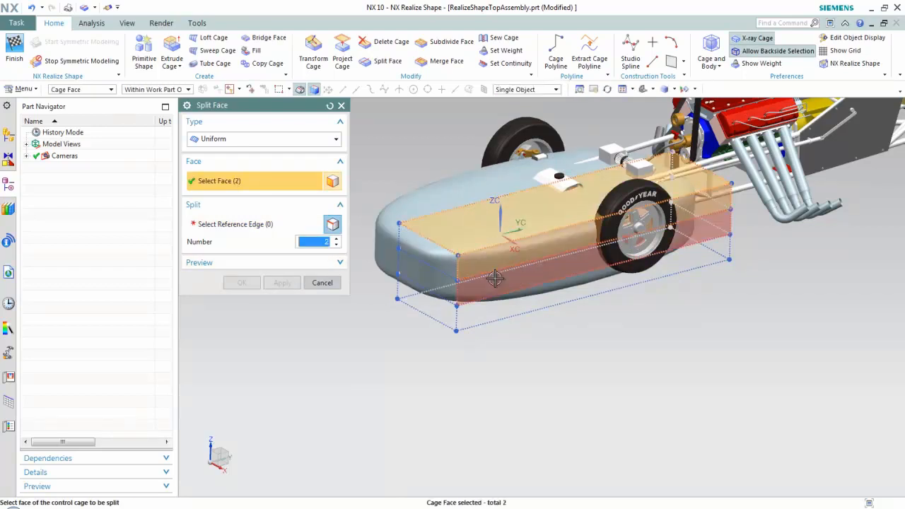
{"action": "left_click", "coordinate": [495, 281]}
{"action": "left_click", "coordinate": [495, 304]}
{"action": "middle_click_drag", "start_coordinate": [497, 305], "coordinate": [417, 228]}
{"action": "left_click", "coordinate": [483, 322]}
{"action": "left_click", "coordinate": [333, 225]}
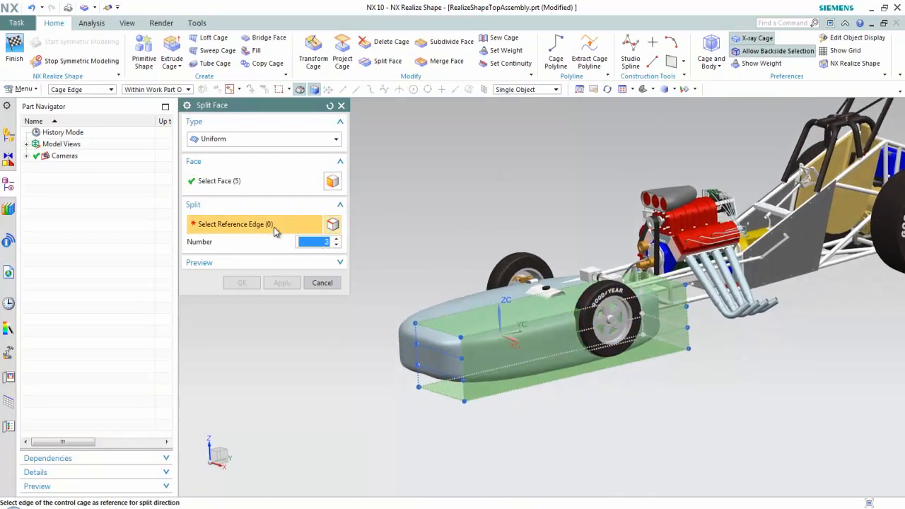
{"action": "left_click", "coordinate": [474, 331]}
{"action": "middle_click_drag", "start_coordinate": [372, 299], "coordinate": [453, 261]}
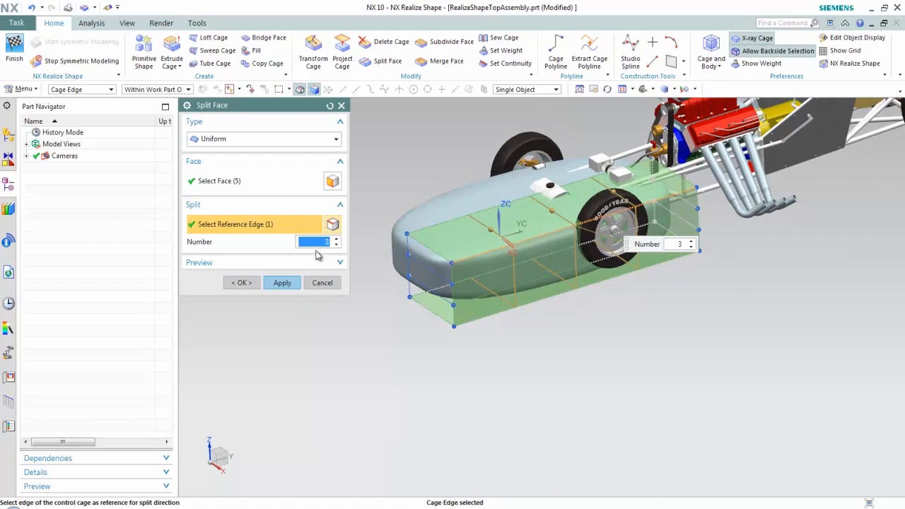
{"action": "left_click", "coordinate": [241, 283]}
{"action": "middle_click_drag", "start_coordinate": [327, 229], "coordinate": [328, 229]}
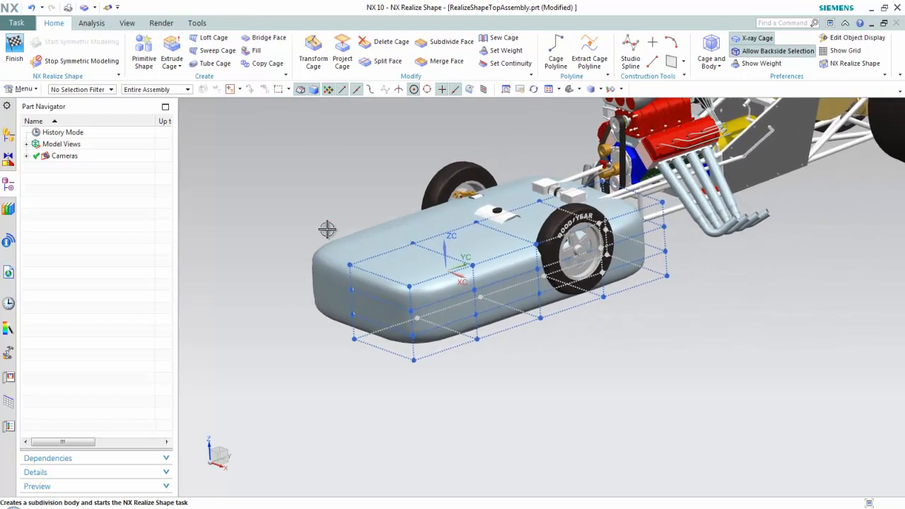
Move the column of cage points at the +X front corner inward toward the center plane with Transform Cage to narrow the nose
{"action": "left_click", "coordinate": [313, 58]}
{"action": "left_click_drag", "start_coordinate": [403, 267], "coordinate": [448, 396]}
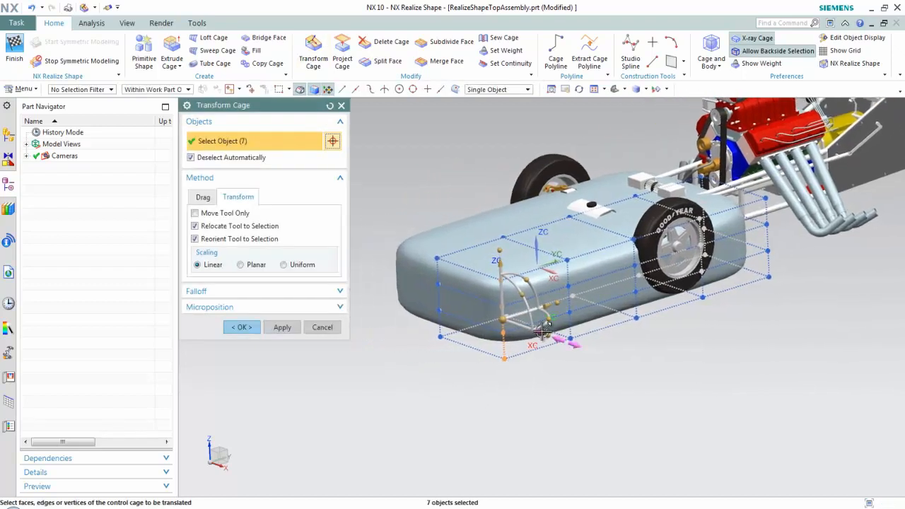
{"action": "left_click_drag", "start_coordinate": [537, 338], "coordinate": [522, 330]}
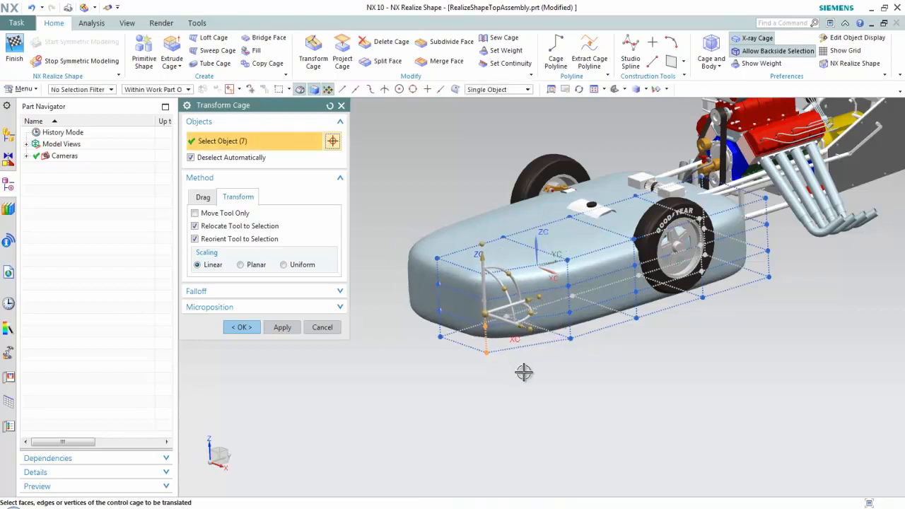
{"action": "left_click", "coordinate": [282, 327]}
Move the column of front cage points on the center plane forward to round the nose tip
{"action": "left_click_drag", "start_coordinate": [424, 239], "coordinate": [451, 366]}
{"action": "left_click_drag", "start_coordinate": [465, 297], "coordinate": [463, 292]}
{"action": "middle_click_drag", "start_coordinate": [476, 368], "coordinate": [477, 374]}
{"action": "middle_click_drag", "start_coordinate": [476, 375], "coordinate": [477, 374]}
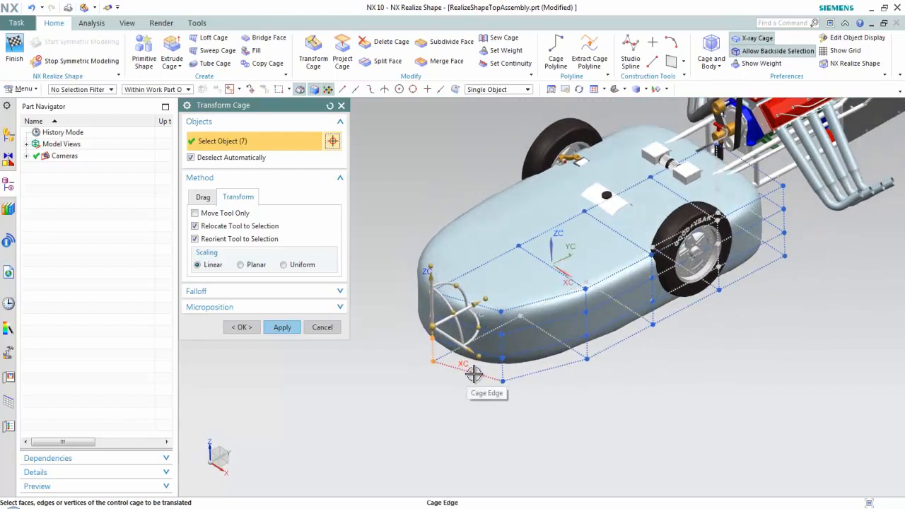
{"action": "left_click", "coordinate": [282, 328]}
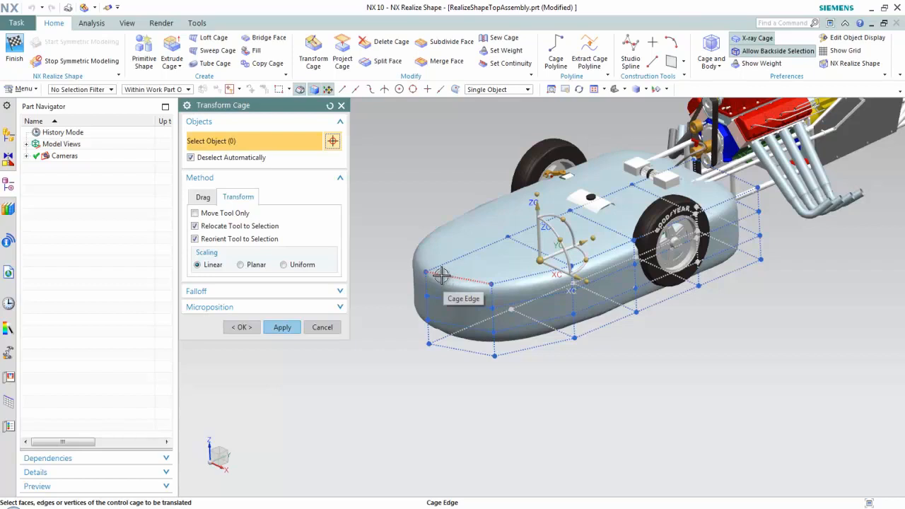
Lower the three upper horizontal cage edges of the nose front so the top slopes down toward the tip
{"action": "left_click", "coordinate": [440, 275]}
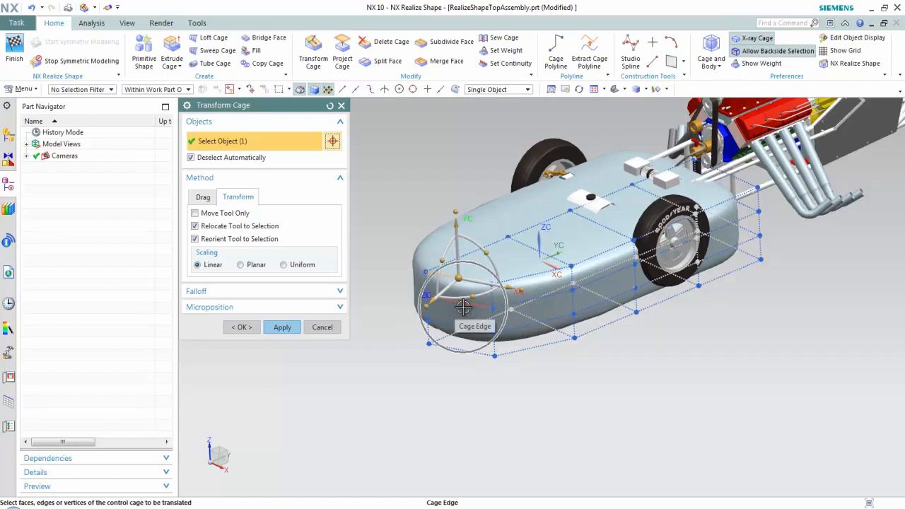
{"action": "scroll", "coordinate": [466, 308], "scroll_direction": "up", "scroll_amount": 4}
{"action": "left_click", "coordinate": [484, 301]}
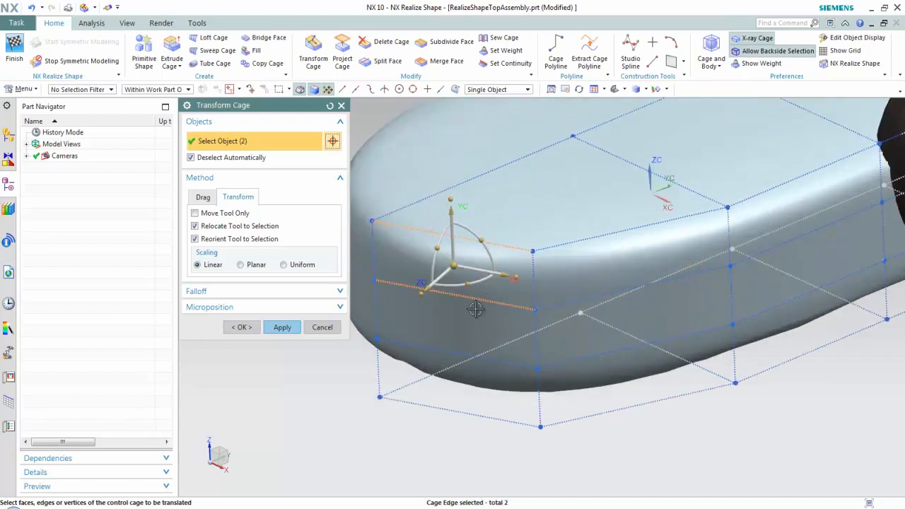
{"action": "left_click", "coordinate": [430, 349]}
{"action": "scroll", "coordinate": [515, 277], "scroll_direction": "down", "scroll_amount": 4}
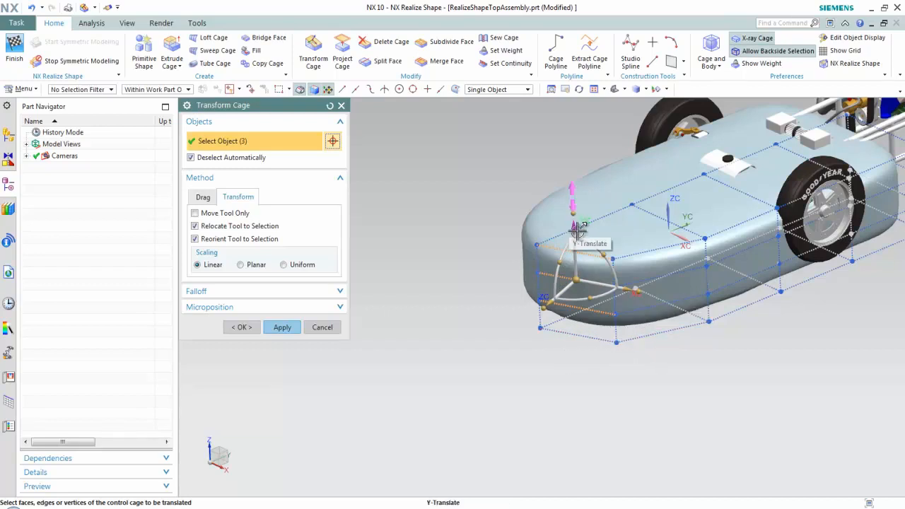
{"action": "left_click_drag", "start_coordinate": [573, 226], "coordinate": [577, 241]}
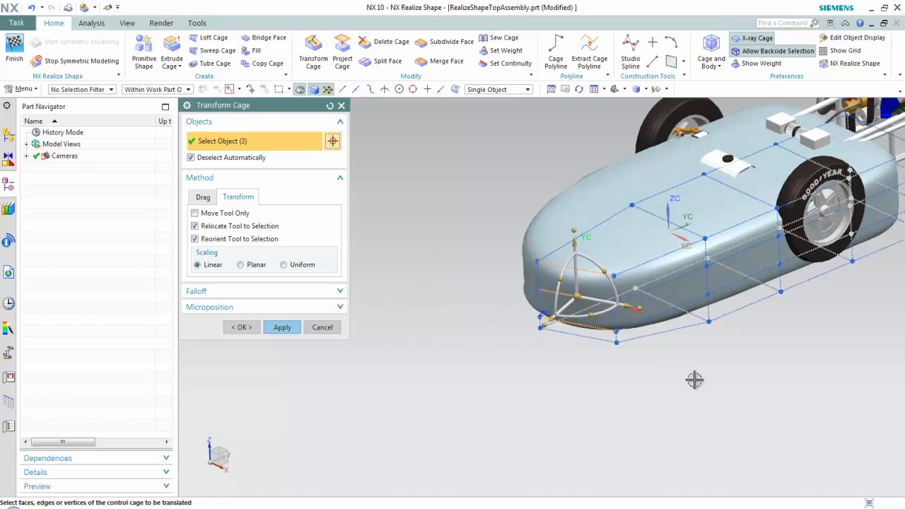
{"action": "left_click", "coordinate": [241, 328]}
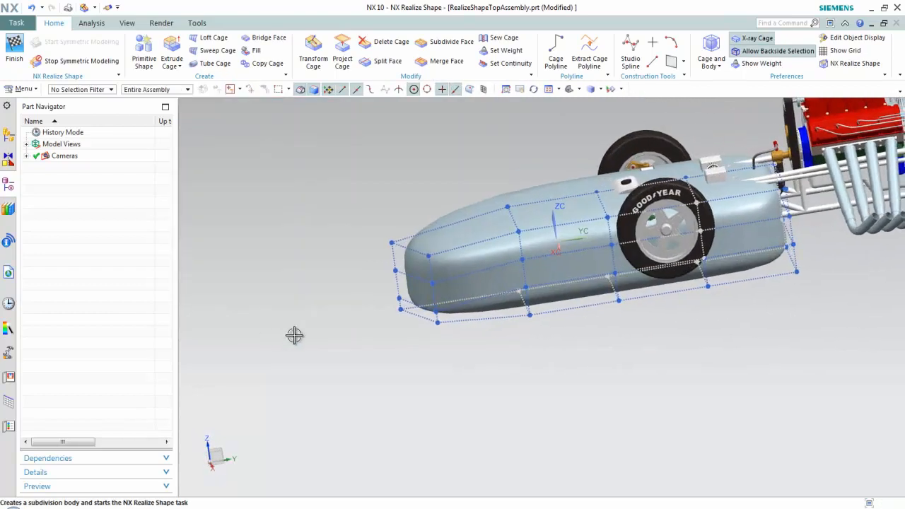
Select the whole cage in a side view and move it rearward toward the engine and upward with Transform Cage
{"action": "left_click", "coordinate": [313, 58]}
{"action": "middle_click_drag", "start_coordinate": [404, 163], "coordinate": [423, 185]}
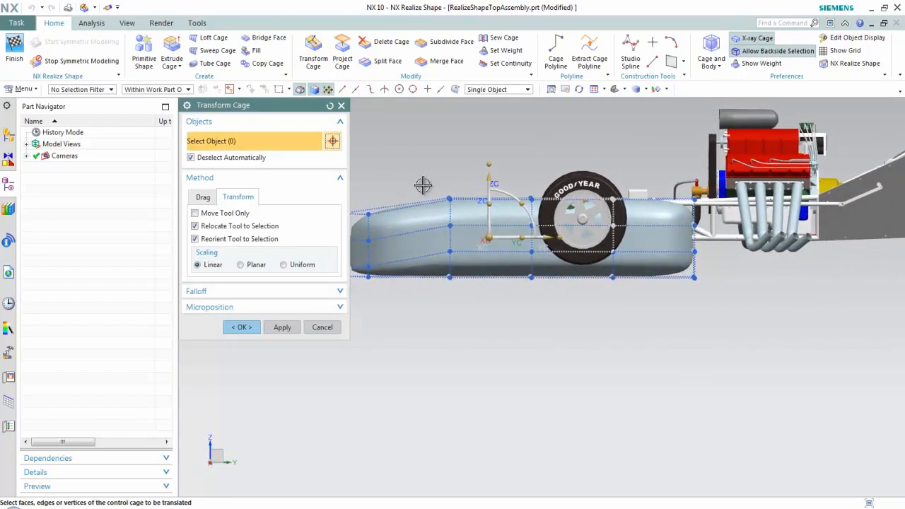
{"action": "left_click_drag", "start_coordinate": [368, 167], "coordinate": [723, 317]}
{"action": "left_click_drag", "start_coordinate": [617, 243], "coordinate": [671, 242]}
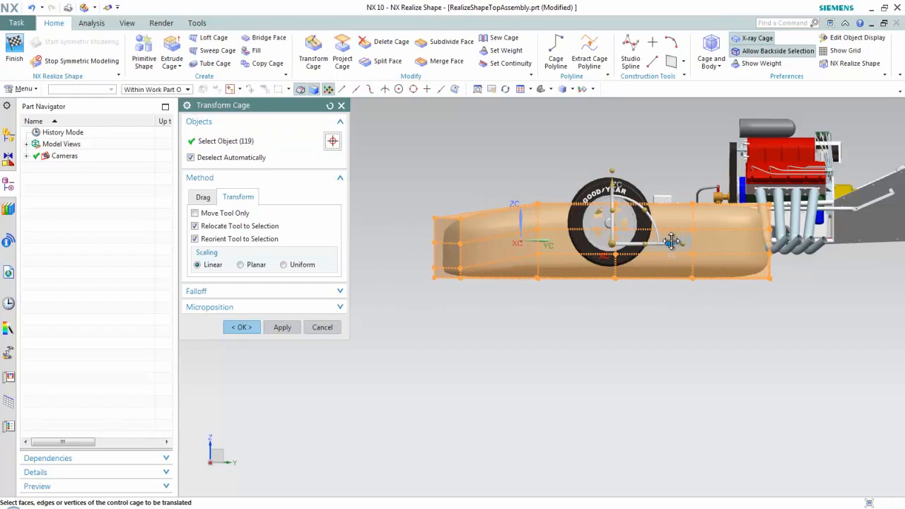
{"action": "left_click_drag", "start_coordinate": [610, 186], "coordinate": [611, 169]}
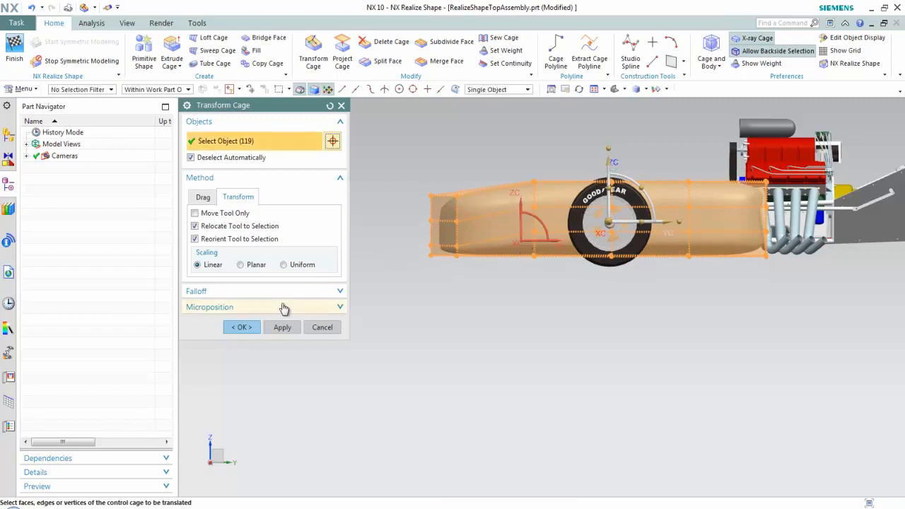
{"action": "left_click", "coordinate": [241, 327]}
Raise the upper side cage vertex above the front wheel with Transform Cage to form a fender bulge
{"action": "middle_click_drag", "start_coordinate": [519, 332], "coordinate": [566, 285]}
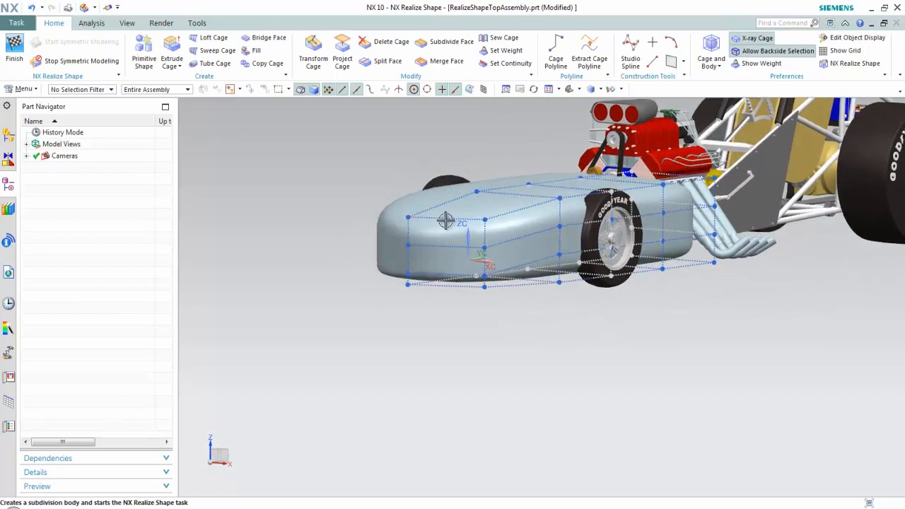
{"action": "middle_click_drag", "start_coordinate": [439, 263], "coordinate": [489, 322]}
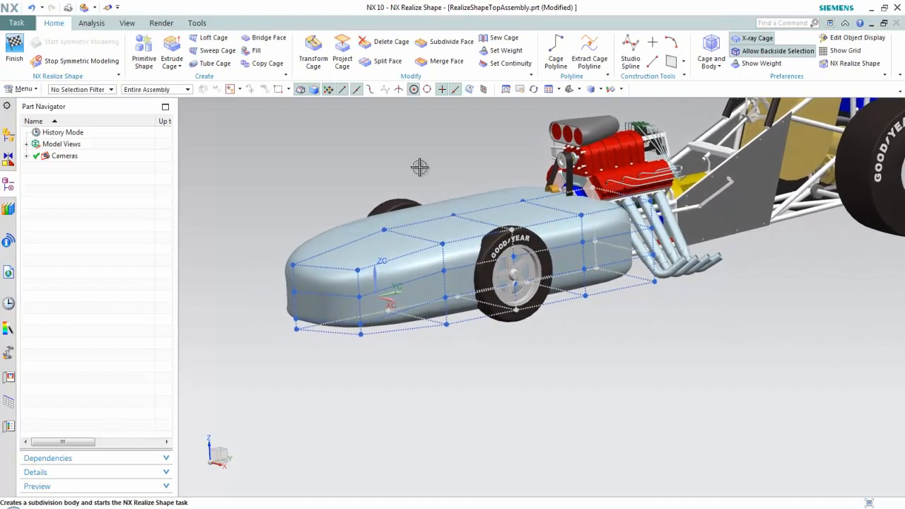
{"action": "left_click", "coordinate": [315, 62]}
{"action": "scroll", "coordinate": [457, 142], "scroll_direction": "up", "scroll_amount": 3}
{"action": "left_click", "coordinate": [573, 211]}
{"action": "left_click_drag", "start_coordinate": [573, 154], "coordinate": [551, 79]}
{"action": "middle_click_drag", "start_coordinate": [551, 174], "coordinate": [578, 159]}
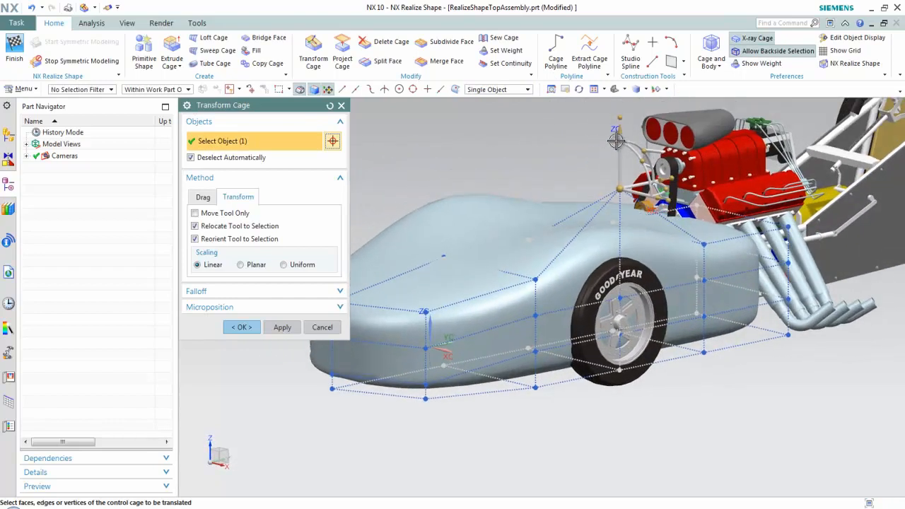
{"action": "left_click", "coordinate": [242, 327]}
{"action": "scroll", "coordinate": [352, 185], "scroll_direction": "down", "scroll_amount": 2}
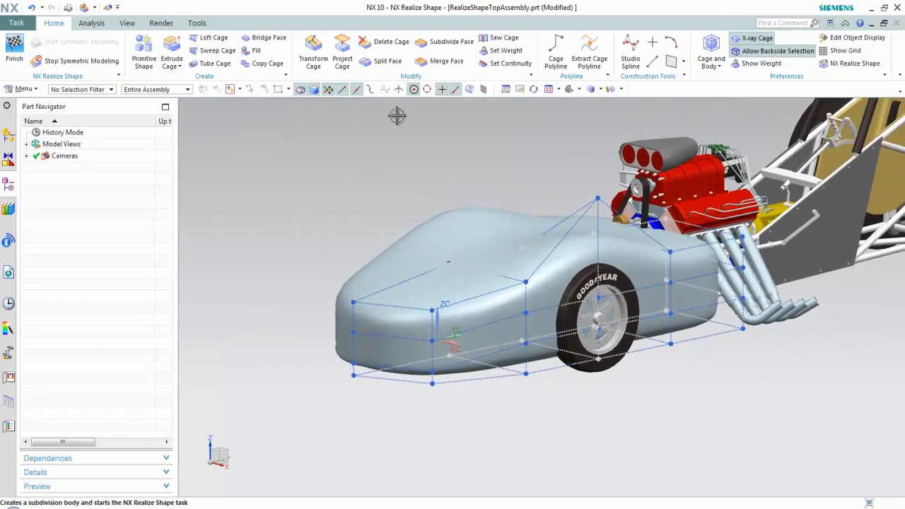
Subdivide the six side and two bottom cage faces around the front wheel with a 47 percent offset
{"action": "left_click", "coordinate": [441, 44]}
{"action": "scroll", "coordinate": [375, 215], "scroll_direction": "up", "scroll_amount": 2}
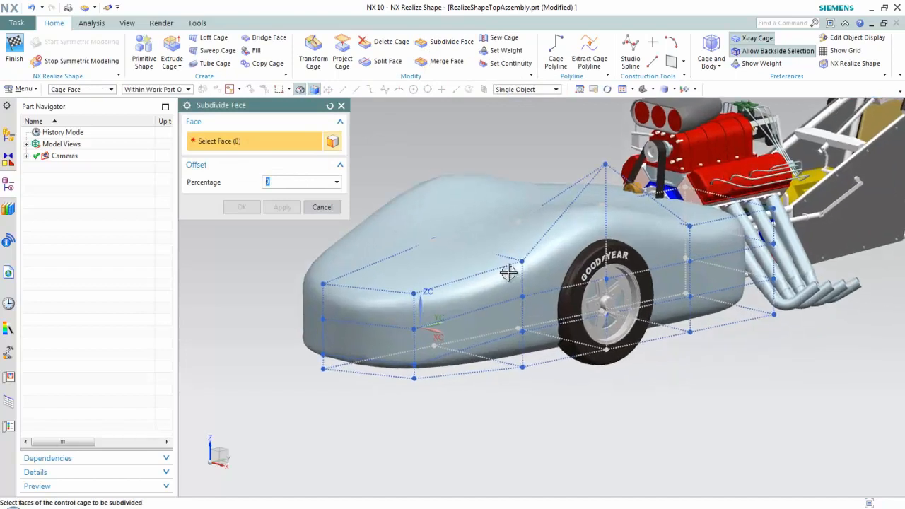
{"action": "left_click", "coordinate": [565, 259]}
{"action": "left_click", "coordinate": [640, 239]}
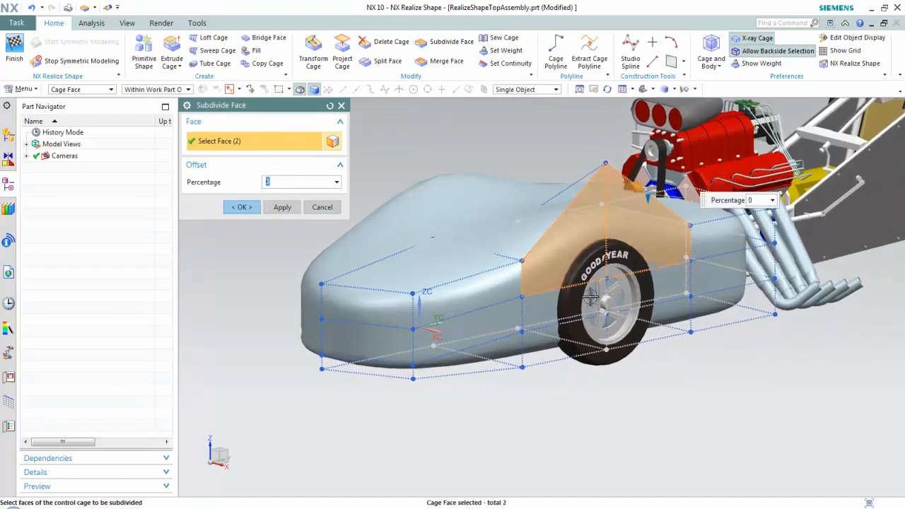
{"action": "left_click", "coordinate": [599, 311]}
{"action": "left_click", "coordinate": [678, 278]}
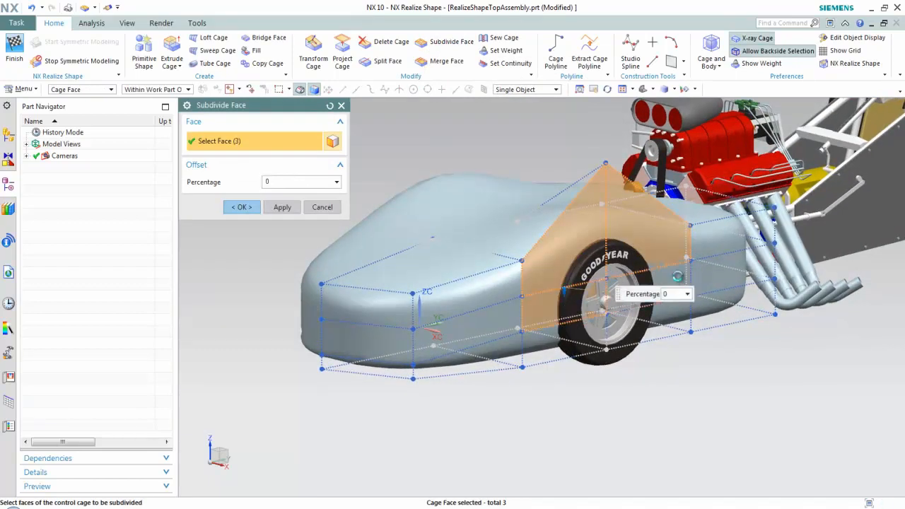
{"action": "left_click", "coordinate": [648, 318]}
{"action": "left_click", "coordinate": [648, 315]}
{"action": "middle_click_drag", "start_coordinate": [639, 361], "coordinate": [592, 320]}
{"action": "left_click", "coordinate": [538, 254]}
{"action": "left_click", "coordinate": [598, 262]}
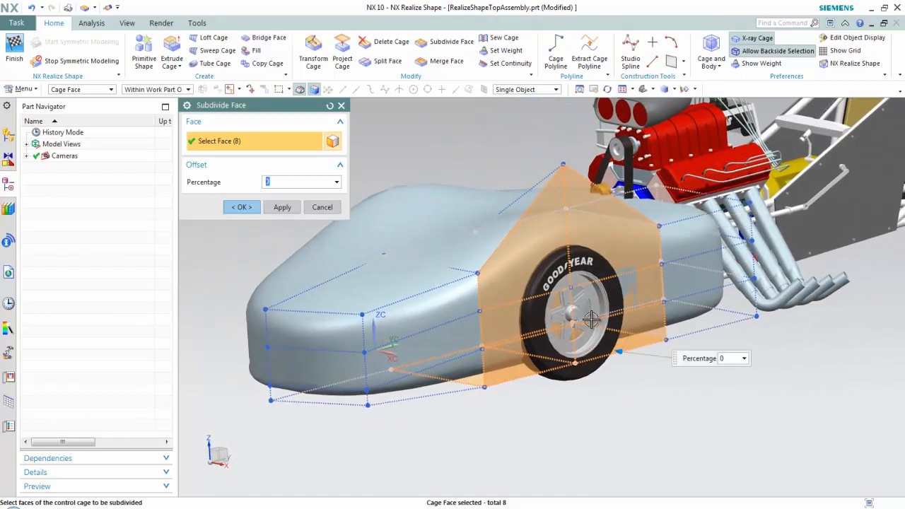
{"action": "left_click_drag", "start_coordinate": [618, 353], "coordinate": [519, 320]}
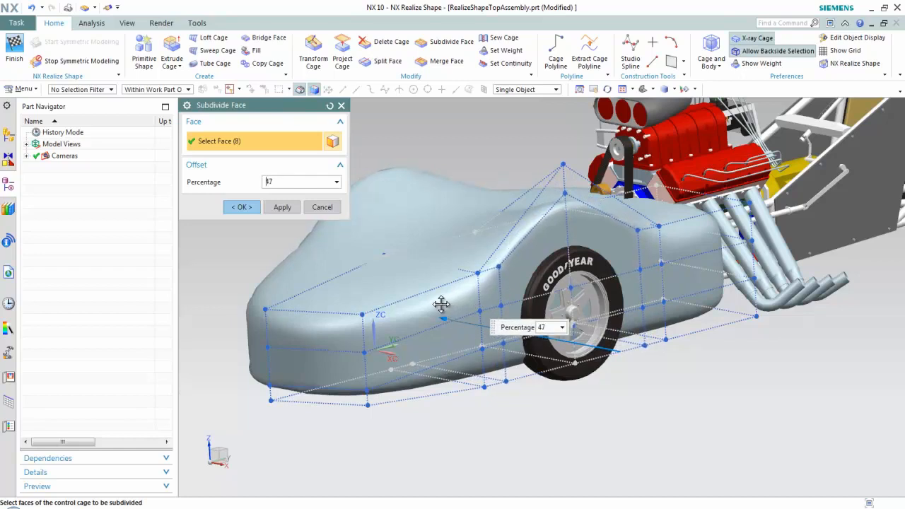
{"action": "left_click", "coordinate": [289, 211]}
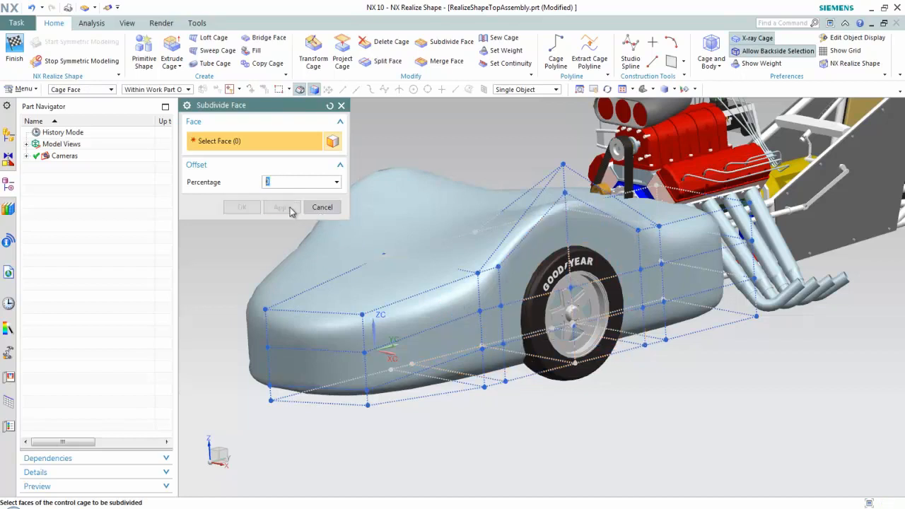
Subdivide the eight inner cage faces around the front wheel again with a 55 percent offset
{"action": "middle_click_drag", "start_coordinate": [566, 239], "coordinate": [540, 240]}
{"action": "left_click", "coordinate": [527, 242]}
{"action": "left_click", "coordinate": [560, 240]}
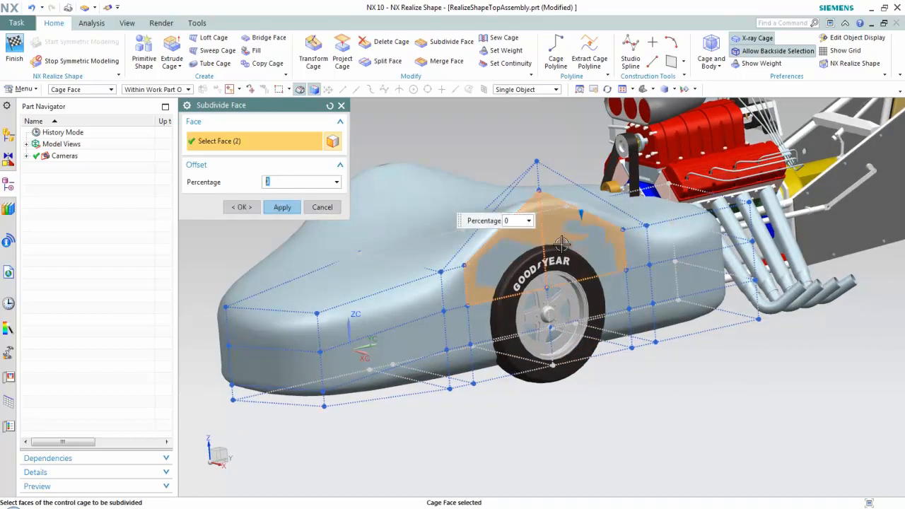
{"action": "left_click", "coordinate": [529, 308]}
{"action": "left_click", "coordinate": [611, 299]}
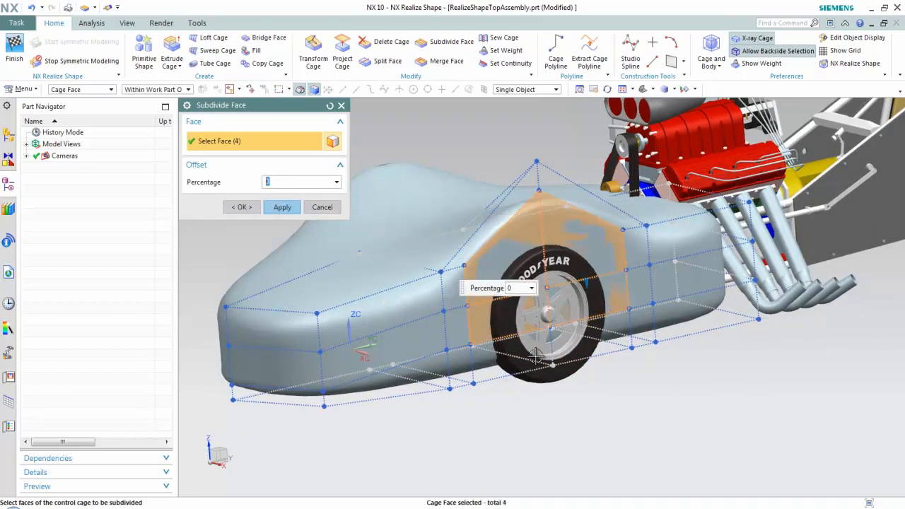
{"action": "left_click", "coordinate": [512, 361]}
{"action": "left_click", "coordinate": [607, 368]}
{"action": "middle_click_drag", "start_coordinate": [607, 368], "coordinate": [601, 385]}
{"action": "left_click", "coordinate": [517, 353]}
{"action": "left_click", "coordinate": [548, 377]}
{"action": "left_click_drag", "start_coordinate": [593, 382], "coordinate": [393, 345]}
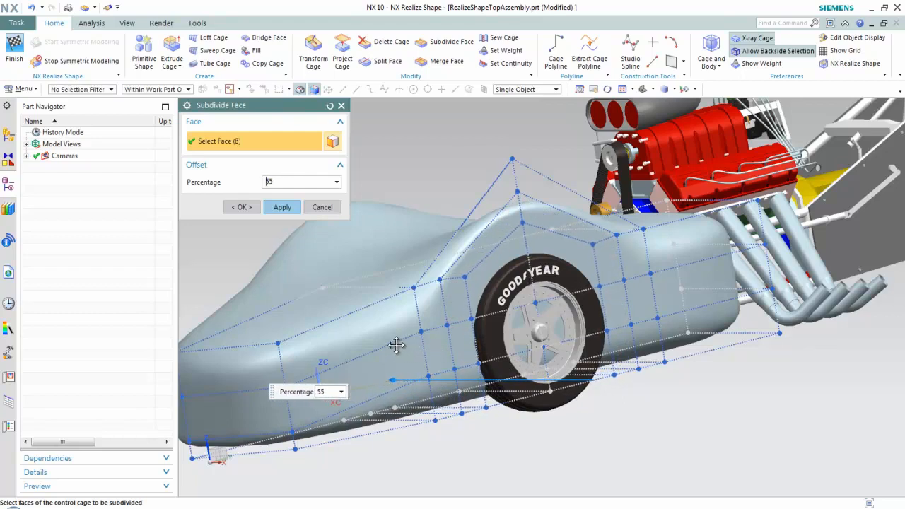
{"action": "left_click", "coordinate": [253, 211]}
{"action": "scroll", "coordinate": [375, 207], "scroll_direction": "down", "scroll_amount": 4}
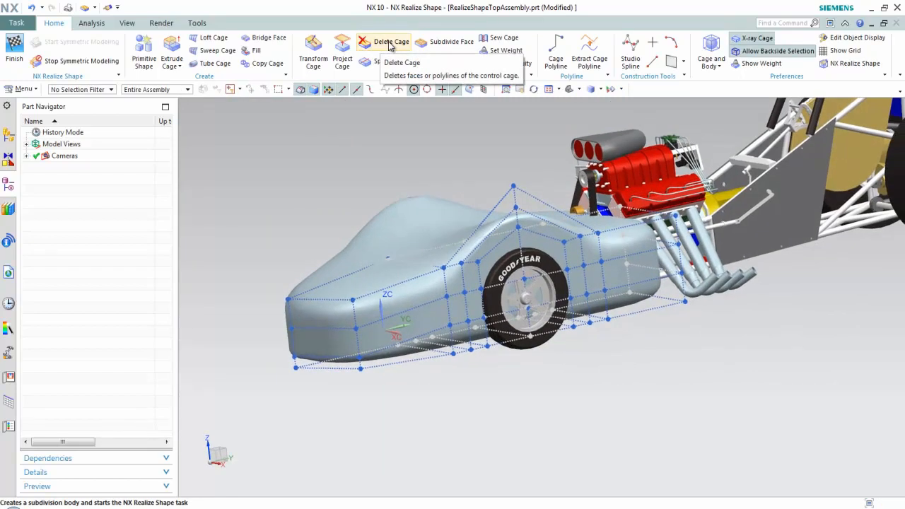
Delete the six inner side cage faces over the front wheel and the eight cage faces across the nose body's underside
{"action": "left_click", "coordinate": [389, 44]}
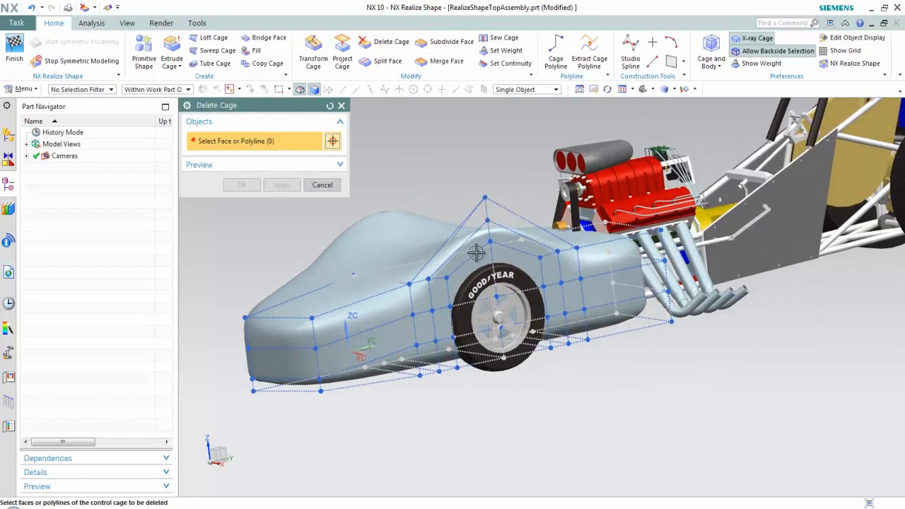
{"action": "left_click", "coordinate": [506, 262]}
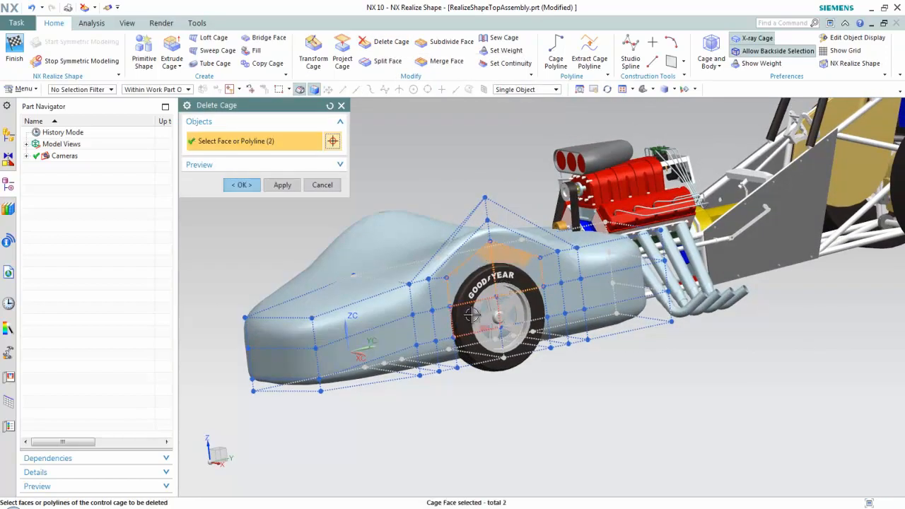
{"action": "left_click", "coordinate": [485, 338]}
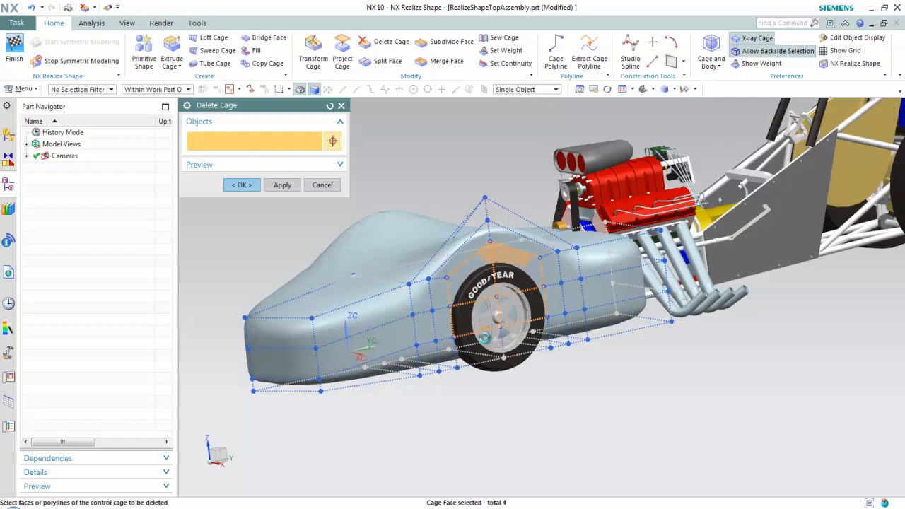
{"action": "left_click", "coordinate": [519, 339]}
{"action": "middle_click_drag", "start_coordinate": [519, 338], "coordinate": [508, 326]}
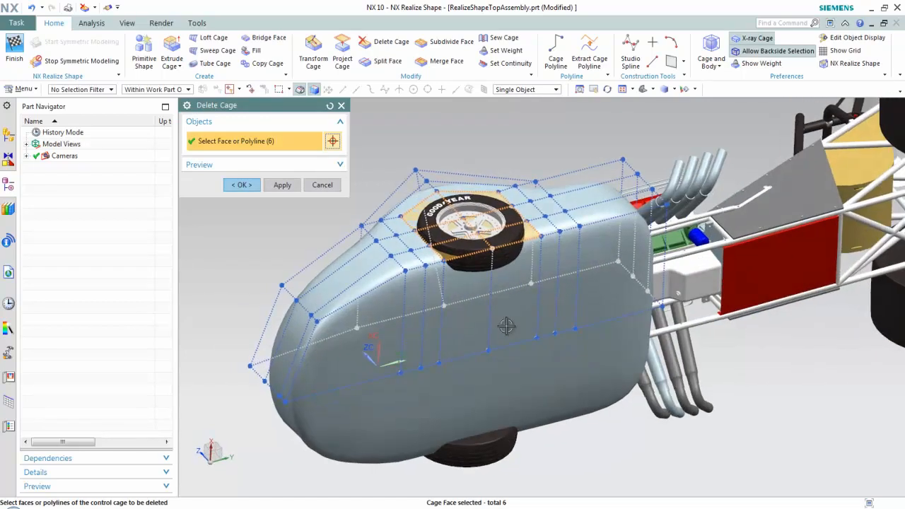
{"action": "left_click", "coordinate": [472, 291]}
{"action": "left_click", "coordinate": [426, 300]}
{"action": "left_click", "coordinate": [418, 311]}
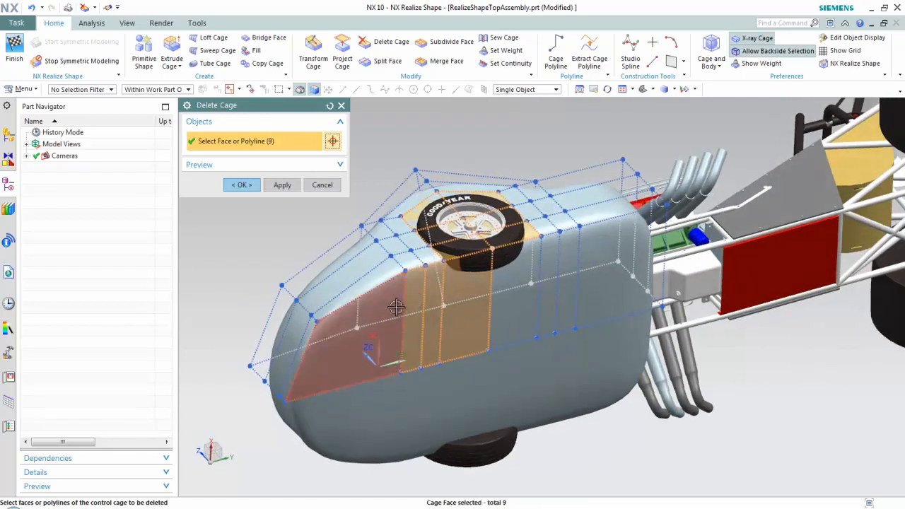
{"action": "left_click", "coordinate": [394, 310]}
{"action": "left_click", "coordinate": [530, 306]}
{"action": "left_click", "coordinate": [549, 304]}
{"action": "left_click", "coordinate": [567, 303]}
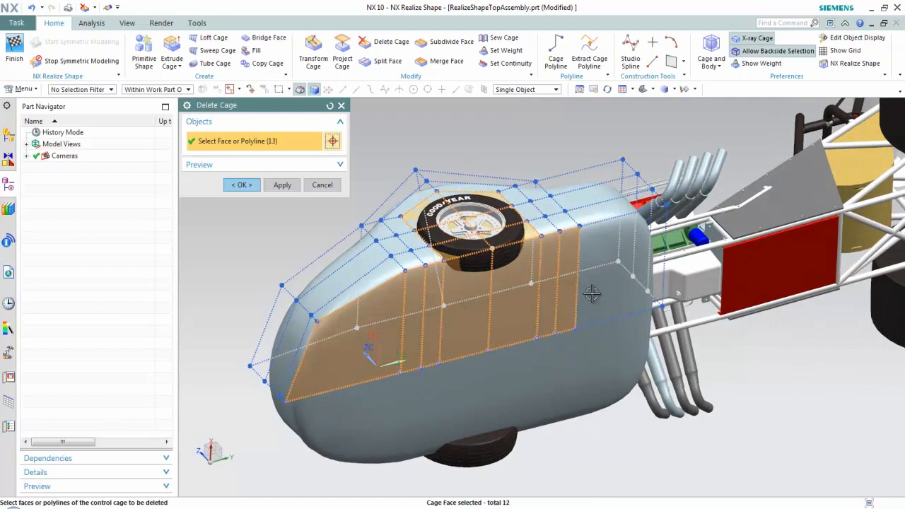
{"action": "left_click", "coordinate": [615, 283]}
{"action": "left_click", "coordinate": [242, 185]}
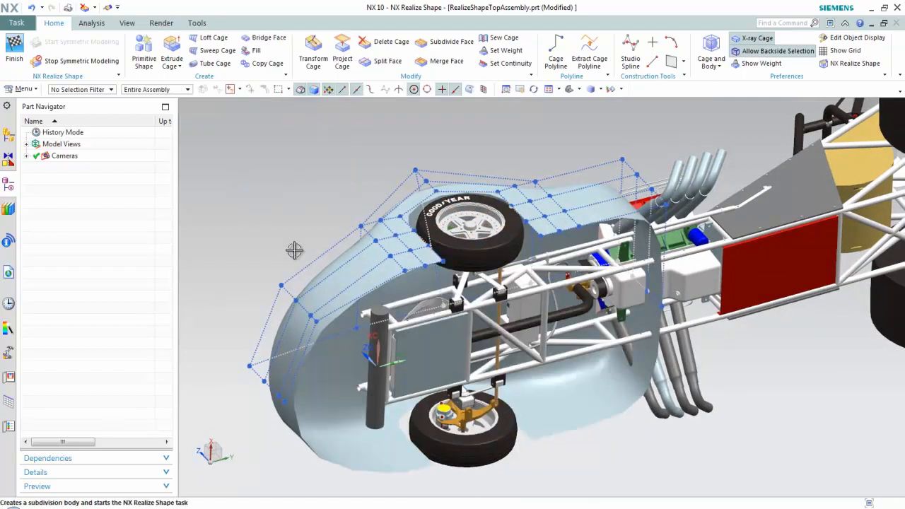
Select all the outer side cage objects in a front view and shift them slightly inward along X with Transform Cage
{"action": "middle_click_drag", "start_coordinate": [297, 250], "coordinate": [400, 259]}
{"action": "middle_click_drag", "start_coordinate": [461, 244], "coordinate": [391, 318]}
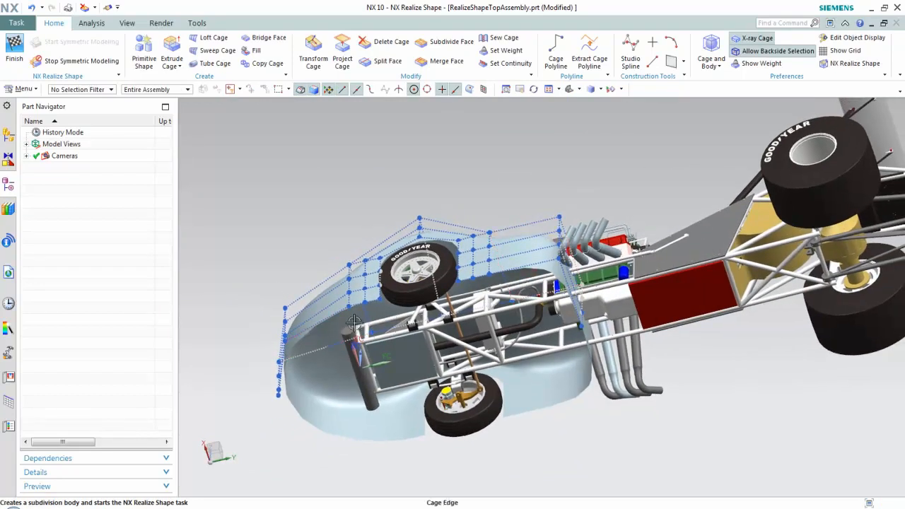
{"action": "middle_click_drag", "start_coordinate": [490, 295], "coordinate": [576, 329]}
{"action": "left_click", "coordinate": [313, 53]}
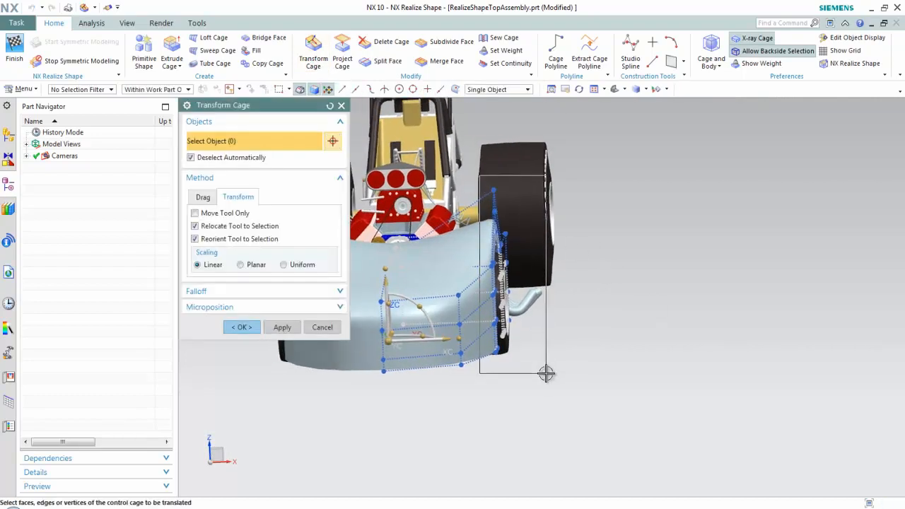
{"action": "left_click_drag", "start_coordinate": [546, 373], "coordinate": [548, 374]}
{"action": "mouse_move", "coordinate": [560, 289]}
{"action": "left_mouse_down"}
{"action": "mouse_move", "coordinate": [590, 287]}
{"action": "mouse_move", "coordinate": [553, 303]}
{"action": "left_mouse_up"}
{"action": "middle_click_drag", "start_coordinate": [552, 303], "coordinate": [691, 324]}
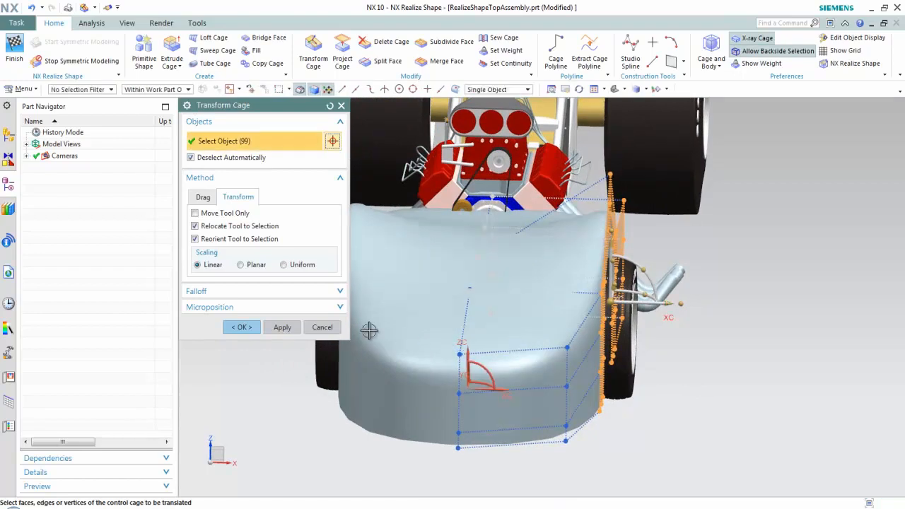
{"action": "left_click", "coordinate": [287, 328]}
Select the eight cage faces bordering the front wheel opening and pull them outward along X to flare the fender lip
{"action": "middle_click_drag", "start_coordinate": [689, 333], "coordinate": [543, 345]}
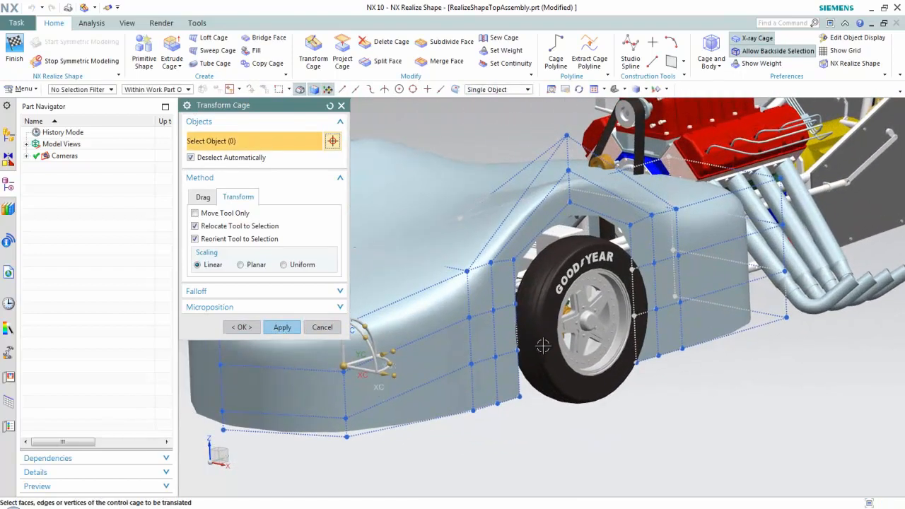
{"action": "left_click", "coordinate": [507, 367]}
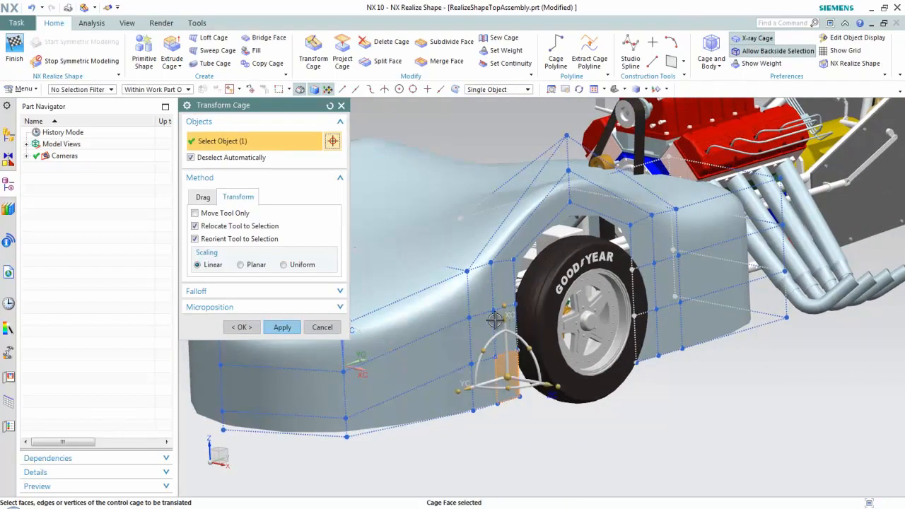
{"action": "scroll", "coordinate": [512, 319], "scroll_direction": "down", "scroll_amount": 5}
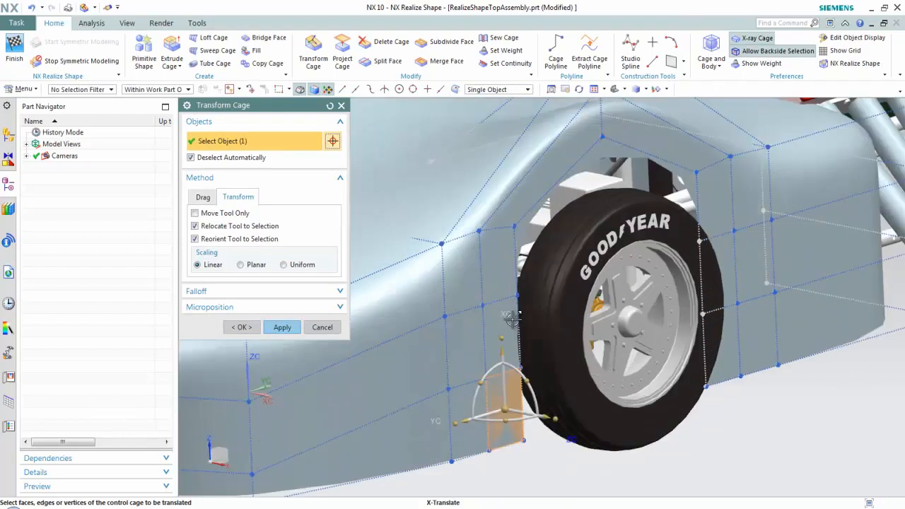
{"action": "left_click", "coordinate": [503, 328]}
{"action": "left_click", "coordinate": [491, 225]}
{"action": "scroll", "coordinate": [491, 225], "scroll_direction": "up", "scroll_amount": 5}
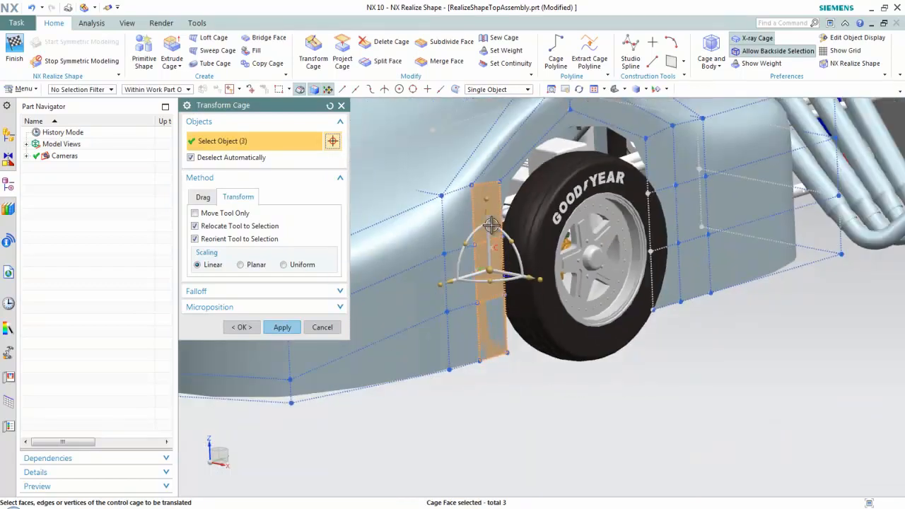
{"action": "left_click", "coordinate": [548, 147]}
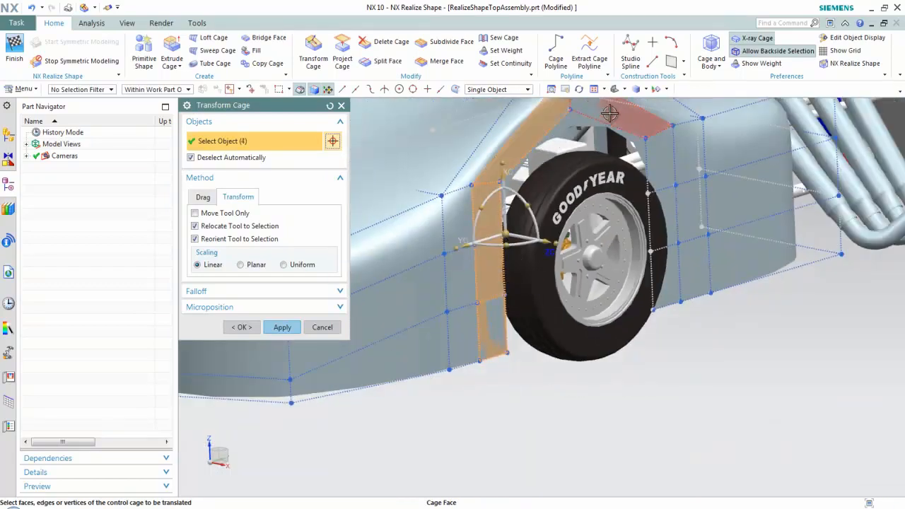
{"action": "left_click", "coordinate": [606, 115]}
{"action": "left_click", "coordinate": [661, 157]}
{"action": "left_click", "coordinate": [670, 220]}
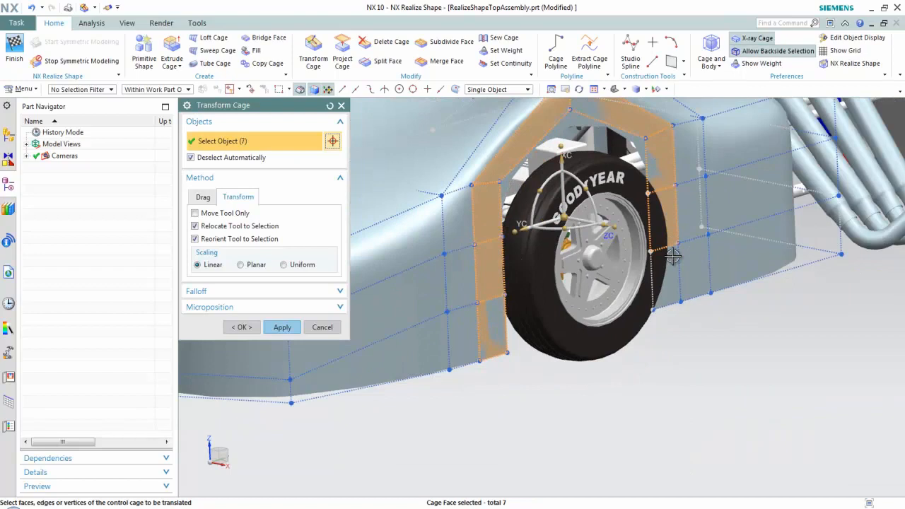
{"action": "left_click", "coordinate": [669, 271]}
{"action": "middle_click_drag", "start_coordinate": [708, 324], "coordinate": [735, 247]}
{"action": "mouse_move", "coordinate": [771, 212]}
{"action": "middle_mouse_down"}
{"action": "mouse_move", "coordinate": [800, 219]}
{"action": "mouse_move", "coordinate": [776, 225]}
{"action": "middle_mouse_up"}
{"action": "scroll", "coordinate": [776, 225], "scroll_direction": "down", "scroll_amount": 3}
{"action": "mouse_move", "coordinate": [764, 302]}
{"action": "left_mouse_down"}
{"action": "mouse_move", "coordinate": [781, 300]}
{"action": "mouse_move", "coordinate": [757, 301]}
{"action": "mouse_move", "coordinate": [802, 297]}
{"action": "mouse_move", "coordinate": [768, 312]}
{"action": "left_mouse_up"}
{"action": "middle_click_drag", "start_coordinate": [764, 312], "coordinate": [834, 296]}
{"action": "mouse_move", "coordinate": [834, 295]}
{"action": "left_mouse_down"}
{"action": "mouse_move", "coordinate": [821, 291]}
{"action": "mouse_move", "coordinate": [829, 288]}
{"action": "left_mouse_up"}
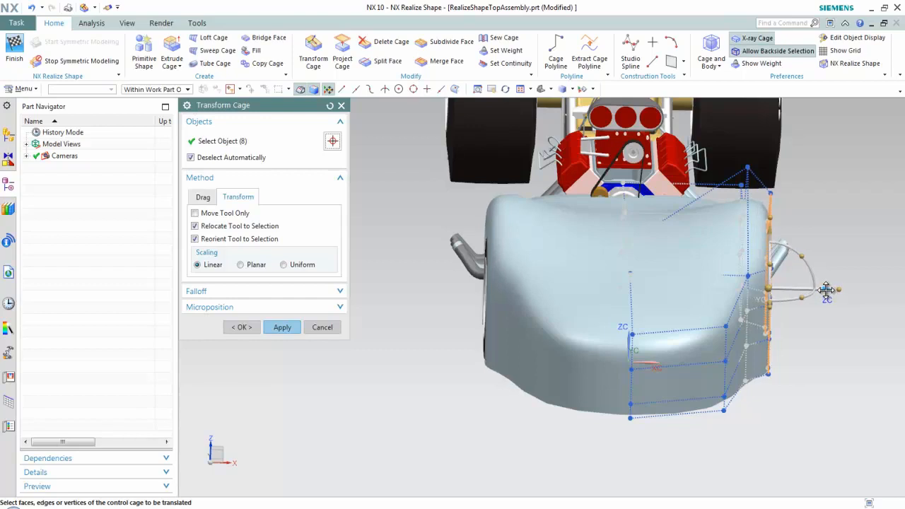
{"action": "left_click", "coordinate": [252, 329]}
Select the three lower cage edges along the nose front and side and move them forward with Transform Cage
{"action": "middle_click_drag", "start_coordinate": [287, 323], "coordinate": [320, 99]}
{"action": "left_click", "coordinate": [314, 59]}
{"action": "middle_click_drag", "start_coordinate": [386, 283], "coordinate": [419, 347]}
{"action": "left_click", "coordinate": [411, 344]}
{"action": "left_click", "coordinate": [520, 336]}
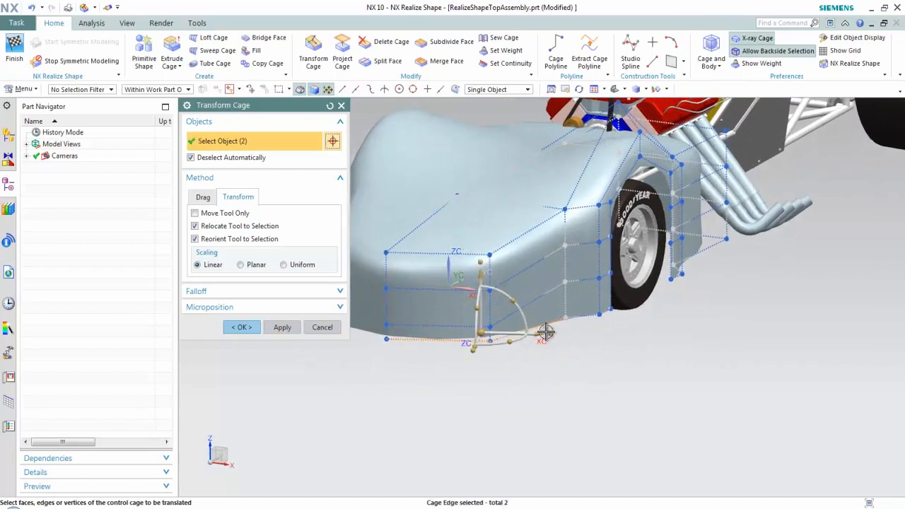
{"action": "left_click", "coordinate": [581, 316]}
{"action": "middle_click_drag", "start_coordinate": [544, 352], "coordinate": [522, 353]}
{"action": "left_click_drag", "start_coordinate": [502, 341], "coordinate": [501, 341]}
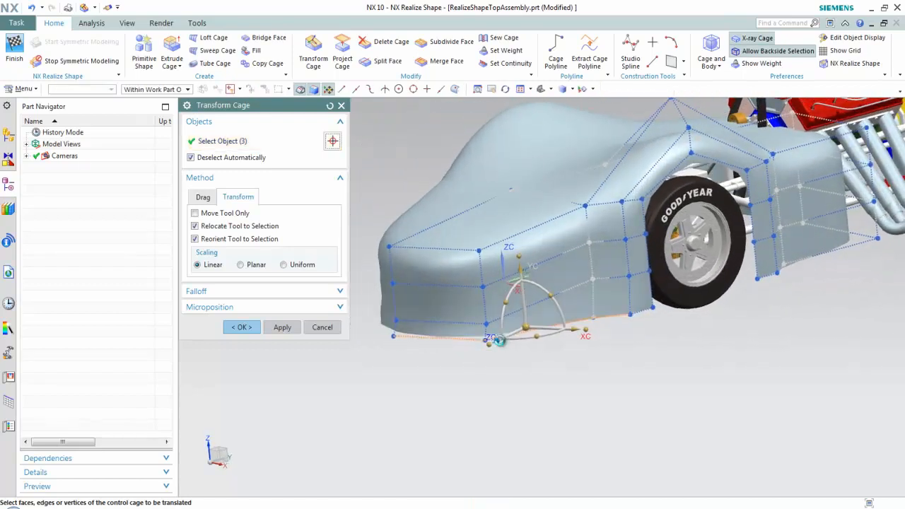
{"action": "left_click", "coordinate": [241, 327]}
Extrude the three rear cage faces of the nose body 115 in rearward past the rear wheels
{"action": "middle_click_drag", "start_coordinate": [243, 328], "coordinate": [353, 378]}
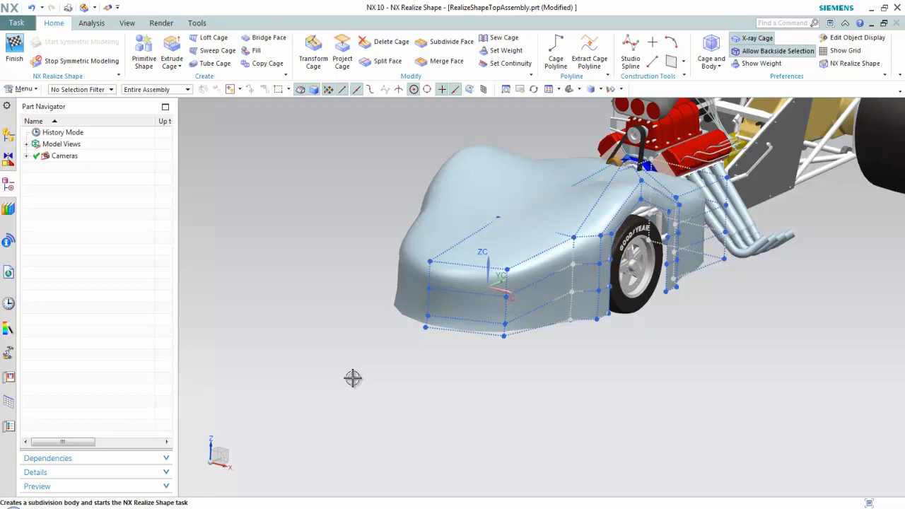
{"action": "middle_click_drag", "start_coordinate": [353, 378], "coordinate": [329, 389]}
{"action": "left_click", "coordinate": [172, 53]}
{"action": "middle_click_drag", "start_coordinate": [596, 270], "coordinate": [597, 269]}
{"action": "left_click", "coordinate": [607, 273]}
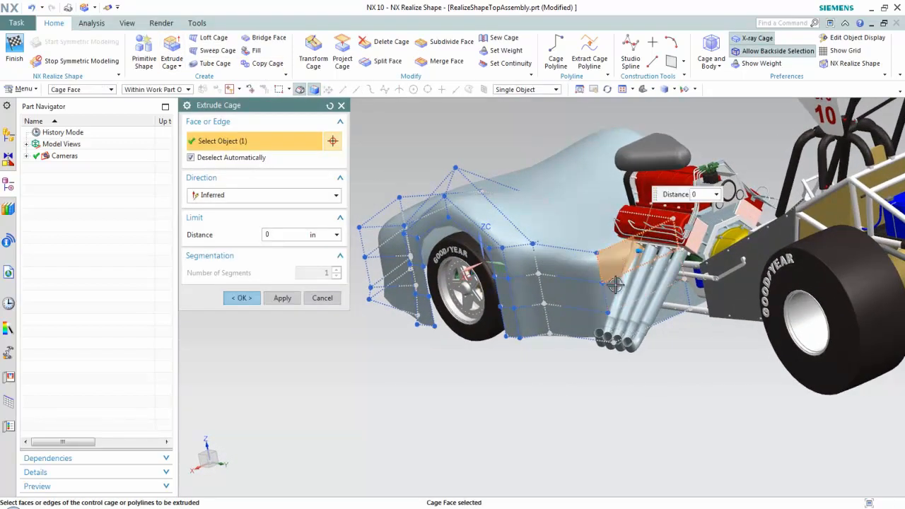
{"action": "left_click", "coordinate": [623, 314]}
{"action": "left_click", "coordinate": [624, 315]}
{"action": "middle_click_drag", "start_coordinate": [668, 305], "coordinate": [650, 308]}
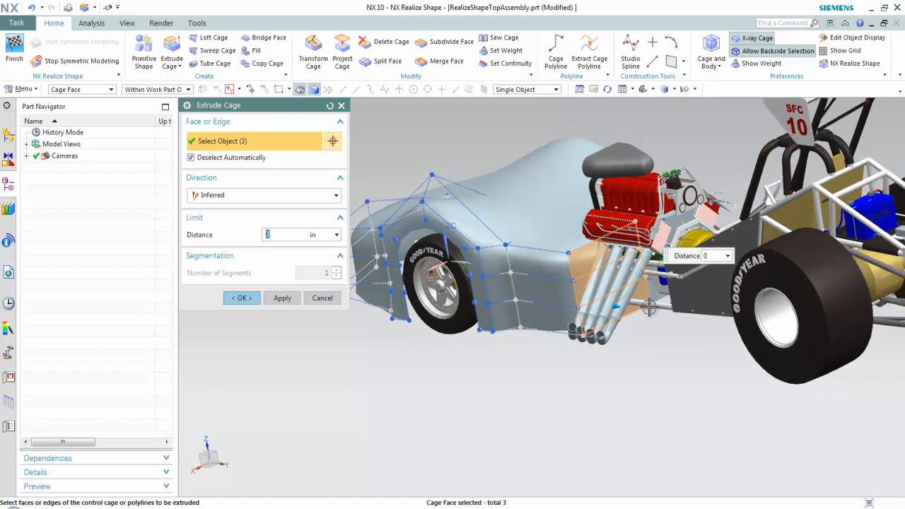
{"action": "scroll", "coordinate": [617, 303], "scroll_direction": "down", "scroll_amount": 1}
{"action": "left_click_drag", "start_coordinate": [585, 312], "coordinate": [835, 334]}
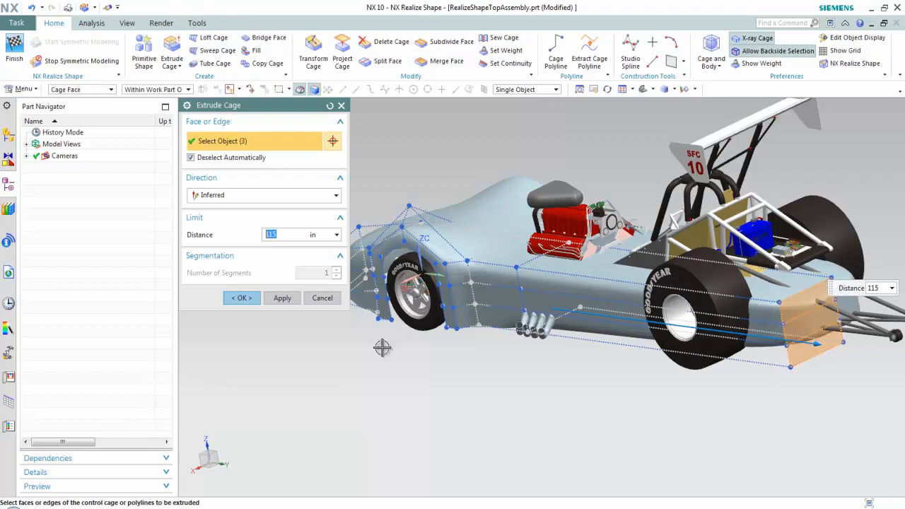
{"action": "left_click", "coordinate": [241, 298]}
Raise the upper cage edge at the rear end of the extruded body with Transform Cage
{"action": "middle_click_drag", "start_coordinate": [545, 360], "coordinate": [395, 161]}
{"action": "left_click", "coordinate": [314, 53]}
{"action": "middle_click_drag", "start_coordinate": [472, 164], "coordinate": [456, 185]}
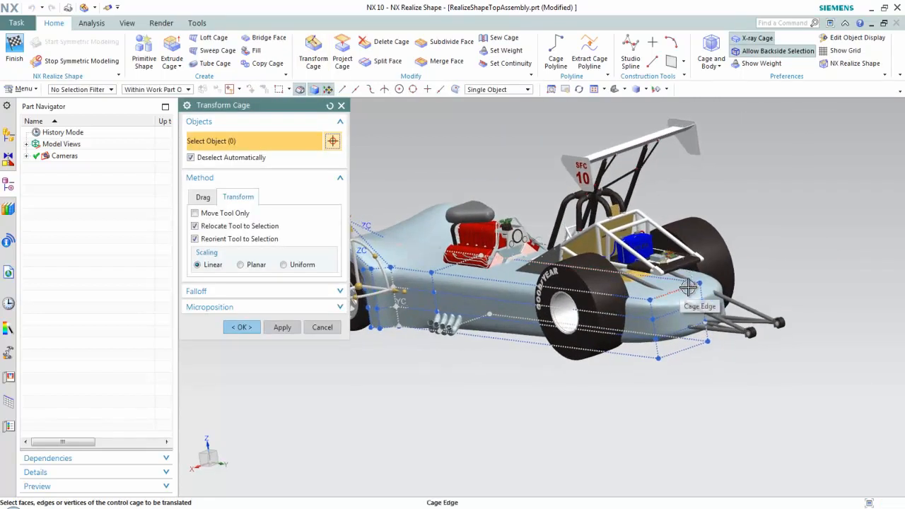
{"action": "left_click", "coordinate": [689, 288]}
{"action": "left_click_drag", "start_coordinate": [666, 225], "coordinate": [650, 161]}
{"action": "left_click", "coordinate": [276, 328]}
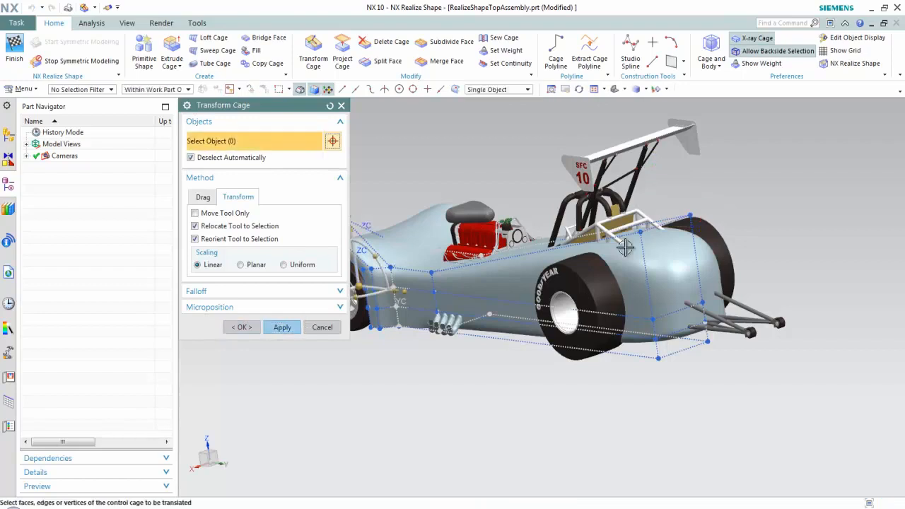
Select the outer vertical row of cage objects at the rear end and move it outward along X over the rear wheel
{"action": "left_click_drag", "start_coordinate": [681, 385], "coordinate": [683, 390]}
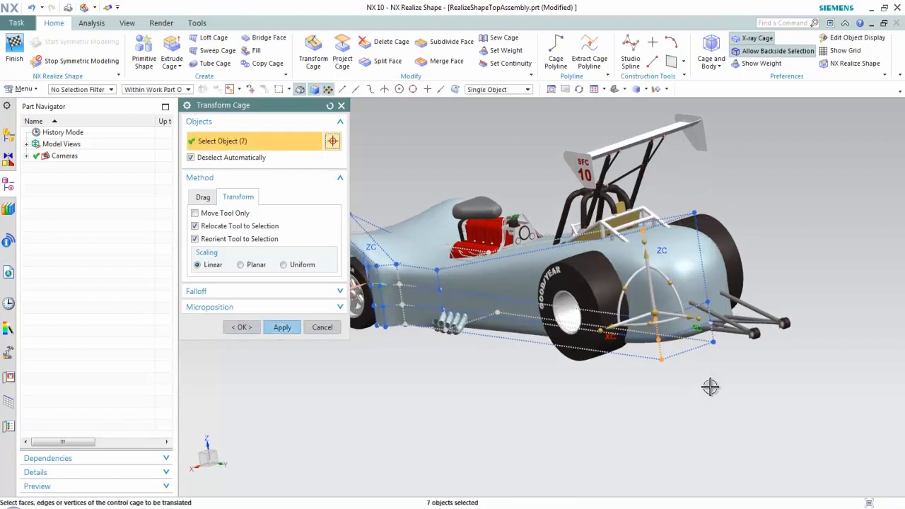
{"action": "middle_click_drag", "start_coordinate": [657, 360], "coordinate": [551, 344]}
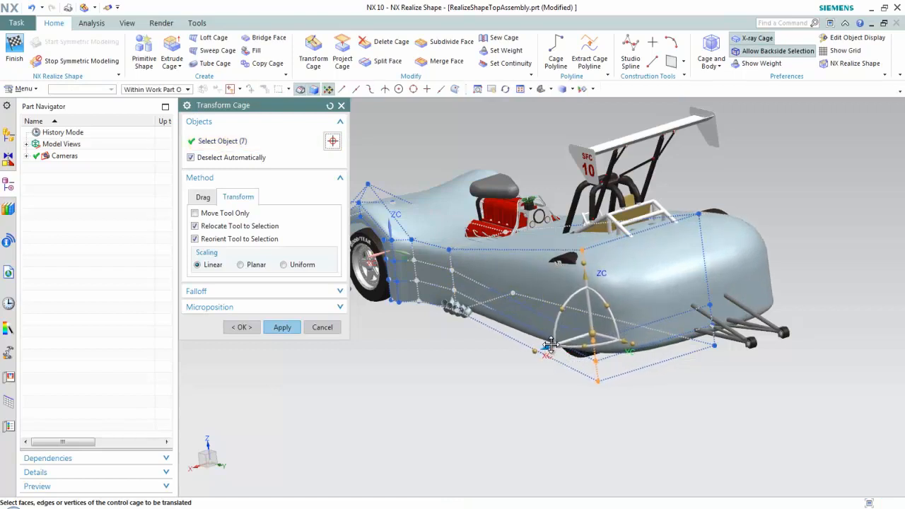
{"action": "left_click", "coordinate": [241, 328]}
Finish the Realize Shape task and select the Subdivision Body feature in the model history
{"action": "middle_click_drag", "start_coordinate": [484, 392], "coordinate": [268, 152]}
{"action": "middle_click_drag", "start_coordinate": [299, 211], "coordinate": [299, 212]}
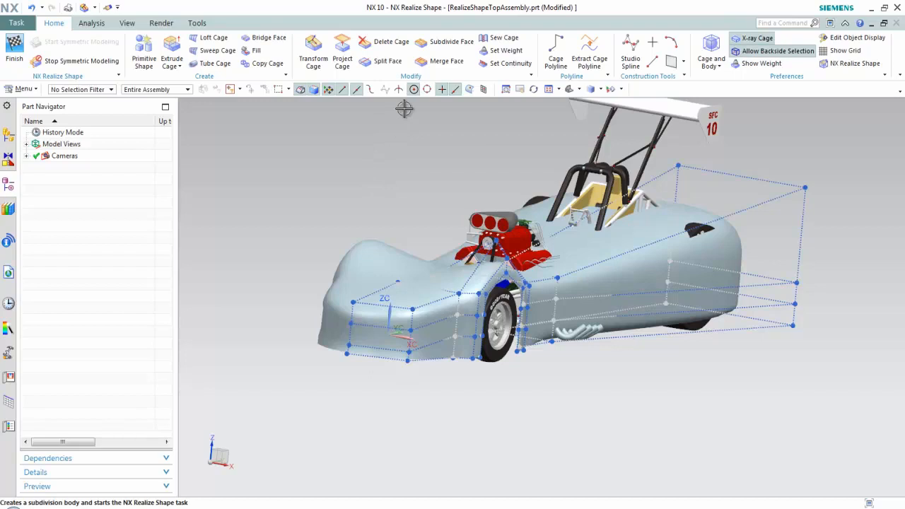
{"action": "middle_click_drag", "start_coordinate": [389, 141], "coordinate": [368, 170]}
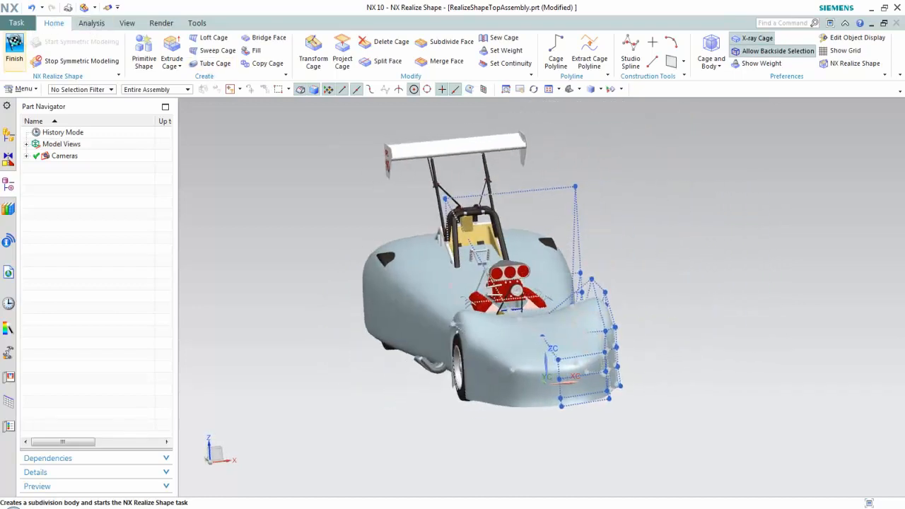
{"action": "left_click", "coordinate": [14, 48]}
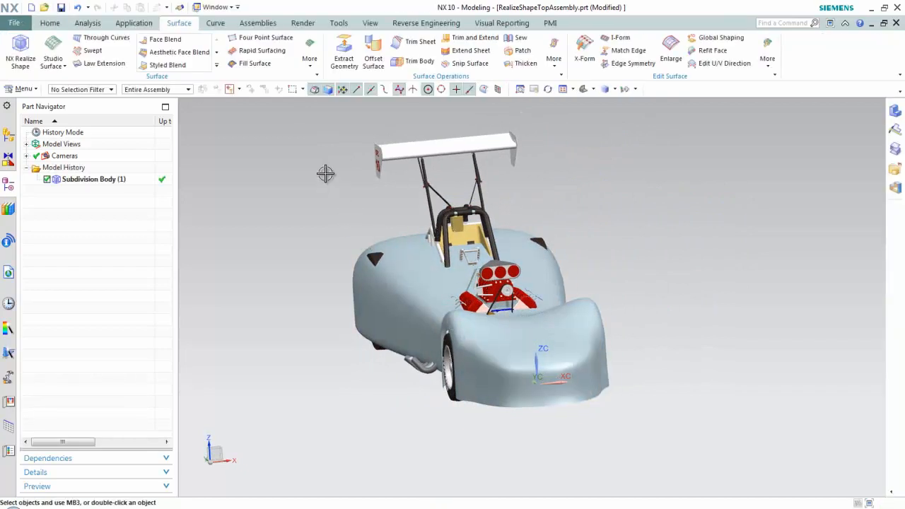
{"action": "left_click", "coordinate": [106, 181]}
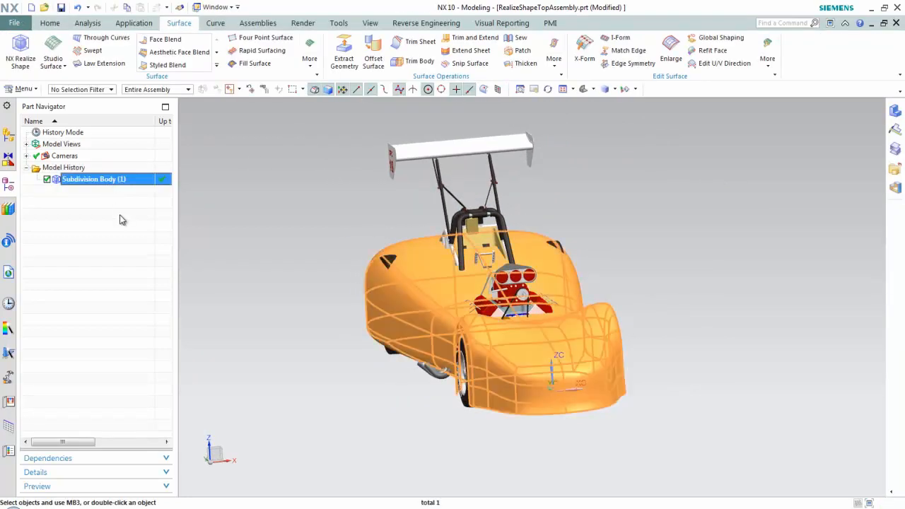
{"action": "left_click", "coordinate": [123, 220]}
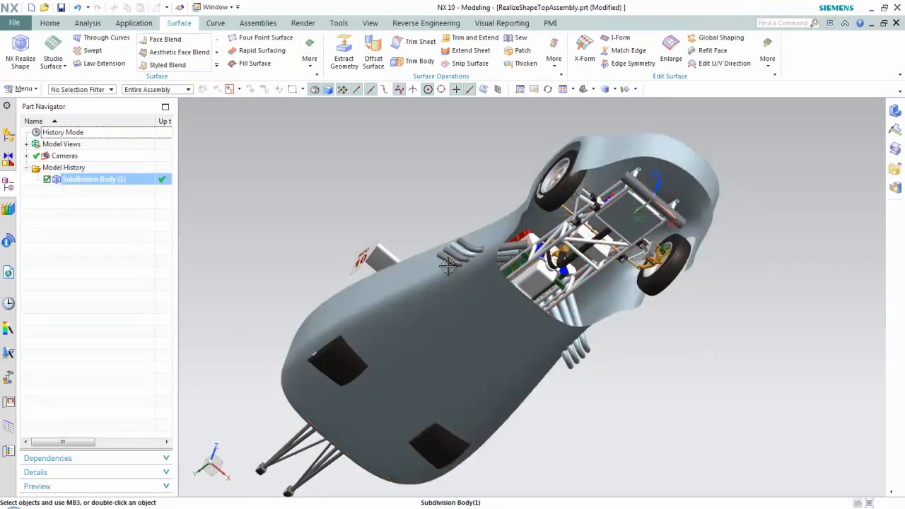
Reopen the Subdivision Body feature with Edit with Rollback and delete the bottom cage face beneath the rear body section
{"action": "right_click", "coordinate": [93, 183]}
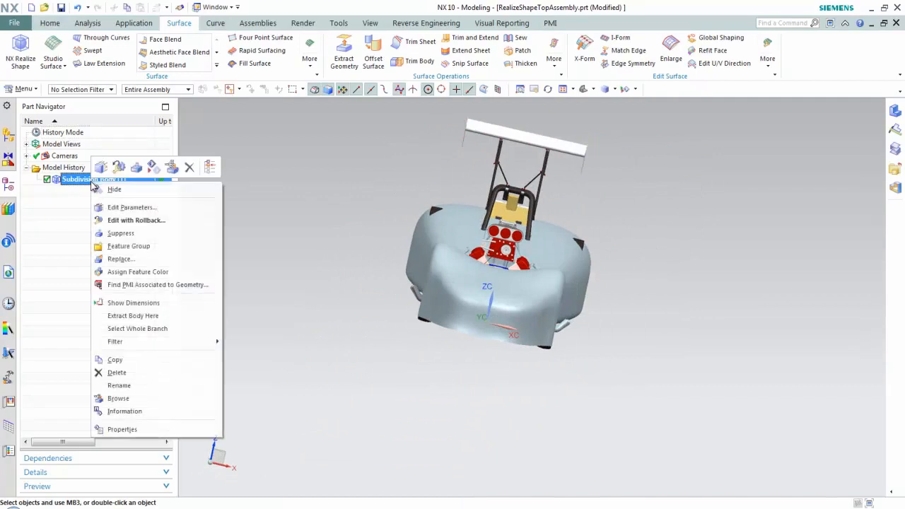
{"action": "left_click", "coordinate": [125, 221]}
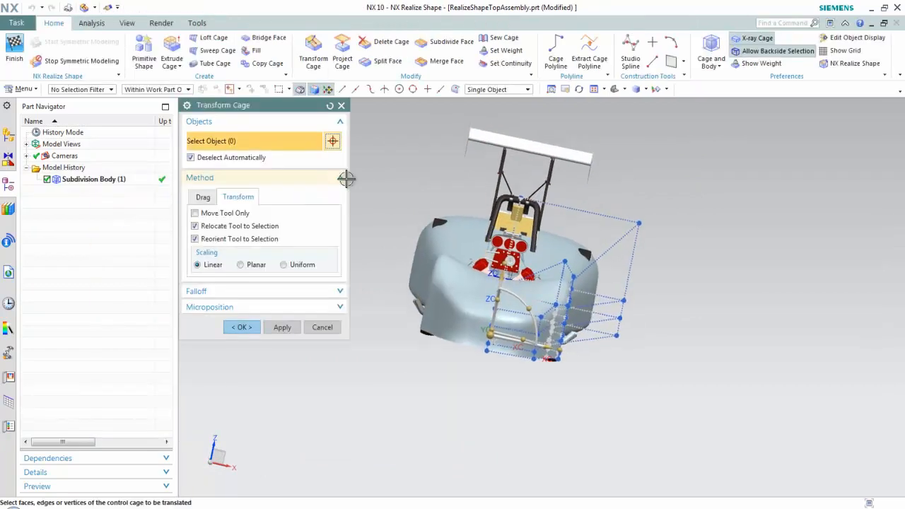
{"action": "left_click", "coordinate": [322, 328]}
{"action": "left_click", "coordinate": [379, 43]}
{"action": "middle_click_drag", "start_coordinate": [396, 141], "coordinate": [453, 298]}
{"action": "left_click", "coordinate": [481, 360]}
{"action": "left_click", "coordinate": [241, 185]}
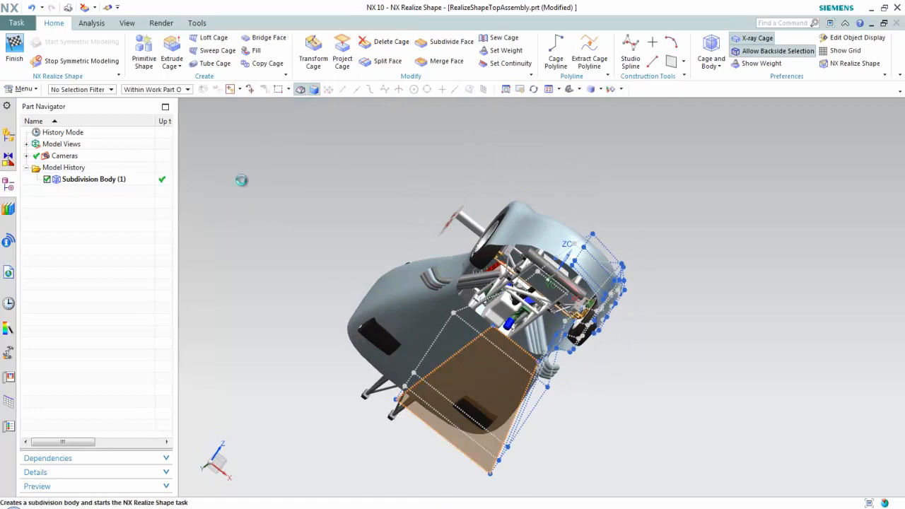
Finish the Realize Shape task to return the dragster body to the Modeling environment
{"action": "middle_click_drag", "start_coordinate": [332, 242], "coordinate": [244, 207]}
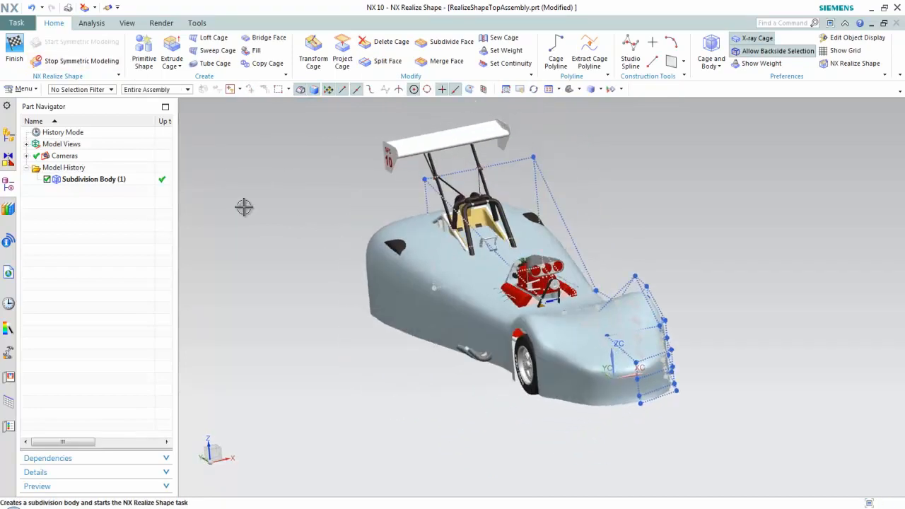
{"action": "left_click", "coordinate": [15, 53]}
{"action": "middle_click_drag", "start_coordinate": [287, 202], "coordinate": [287, 203]}
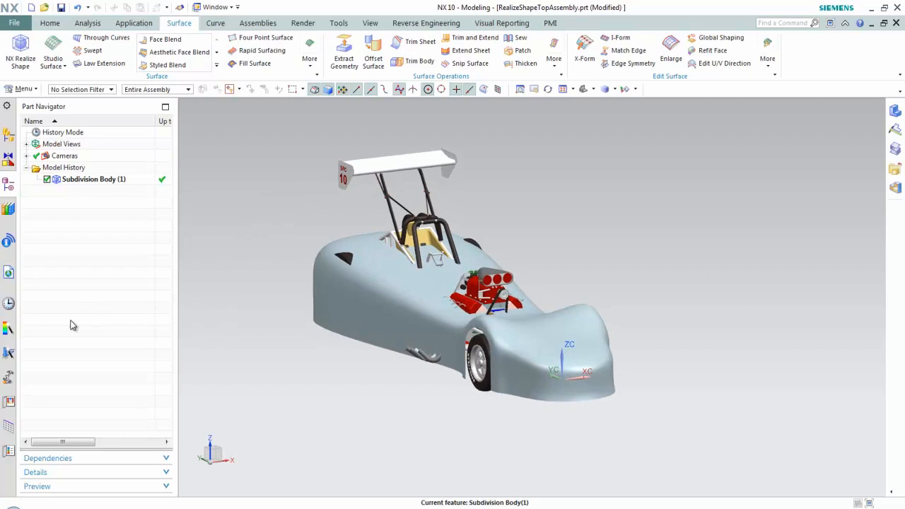
Turn on Advanced Studio rendering and apply the Abstract Studio 1 scene, accepting the override of the current view scene characteristics
{"action": "left_click", "coordinate": [303, 24]}
{"action": "left_click", "coordinate": [47, 49]}
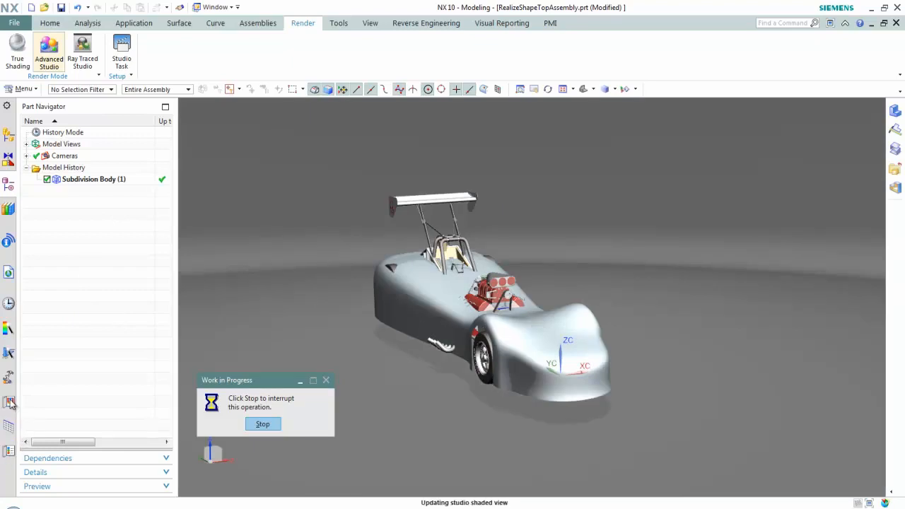
{"action": "left_click", "coordinate": [10, 402]}
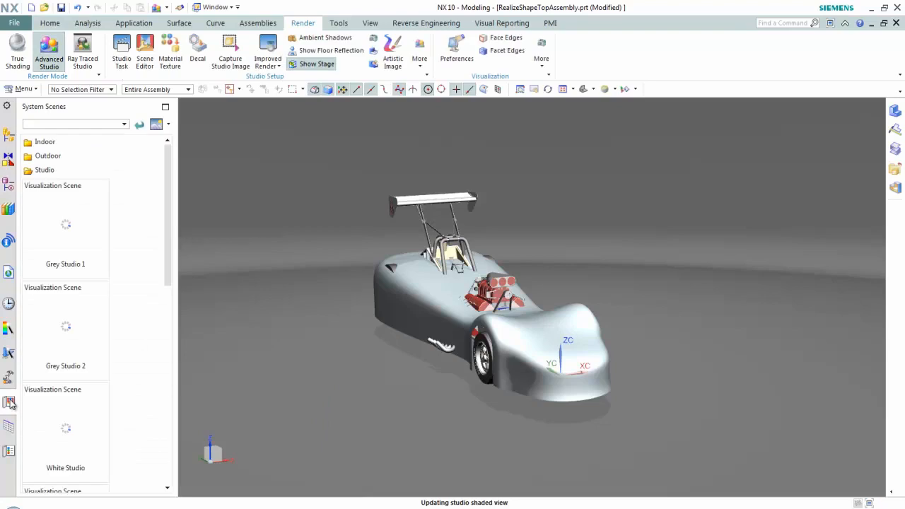
{"action": "left_click_drag", "start_coordinate": [169, 226], "coordinate": [156, 385]}
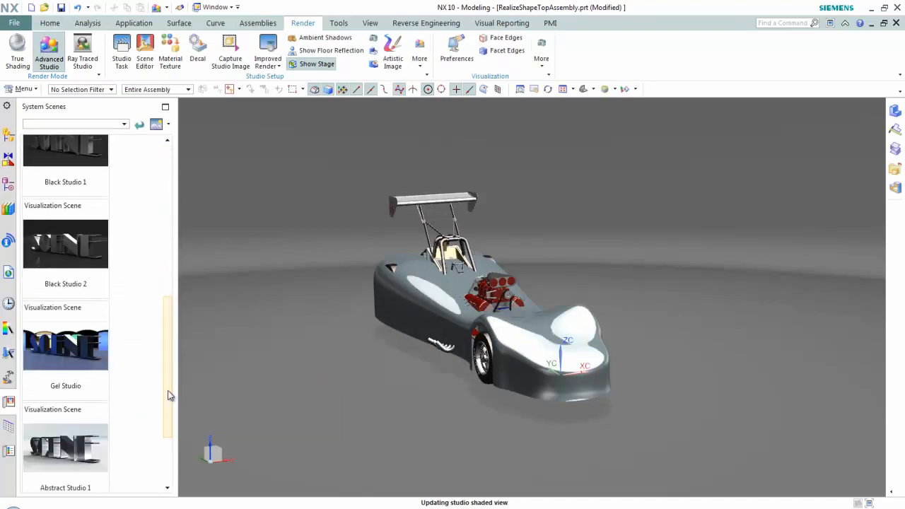
{"action": "scroll", "coordinate": [168, 394], "scroll_direction": "down", "scroll_amount": 2}
{"action": "left_click_drag", "start_coordinate": [92, 417], "coordinate": [420, 320]}
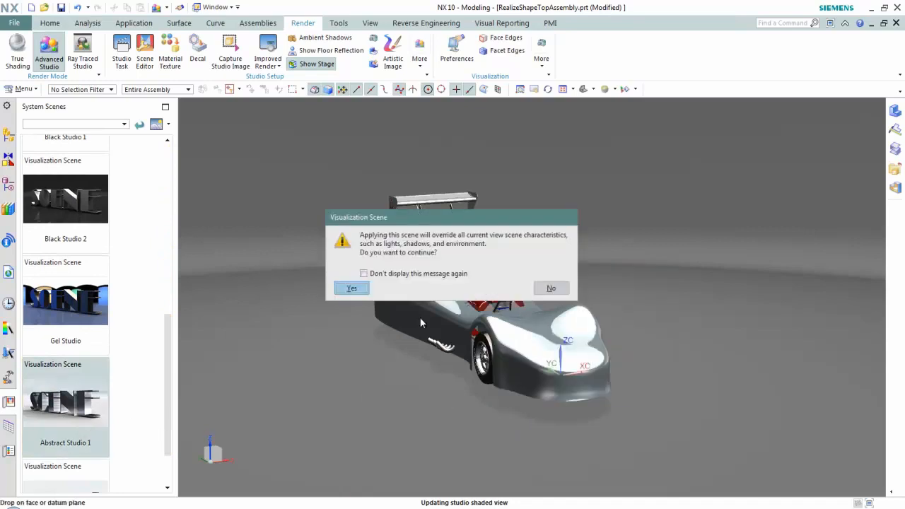
{"action": "left_click", "coordinate": [351, 289]}
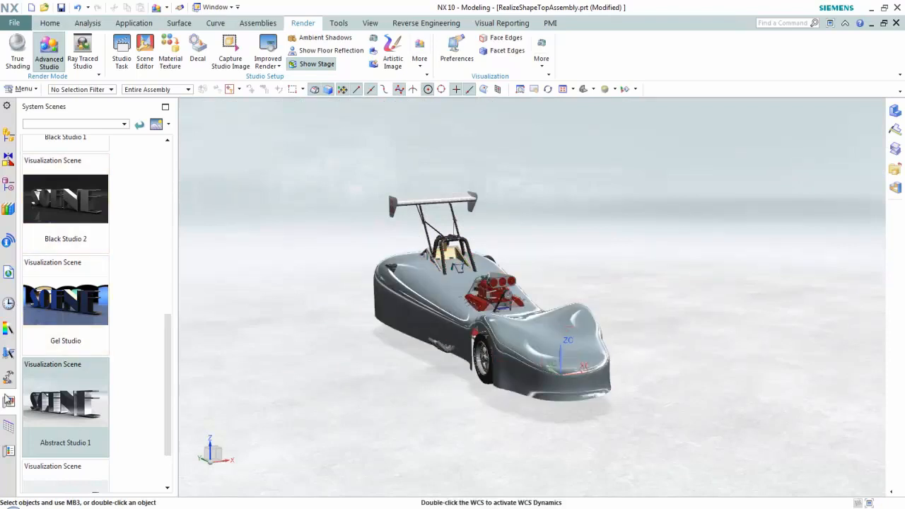
Assign the Car Paint Red automotive material to the dragster body and return to the model history
{"action": "left_click", "coordinate": [10, 456]}
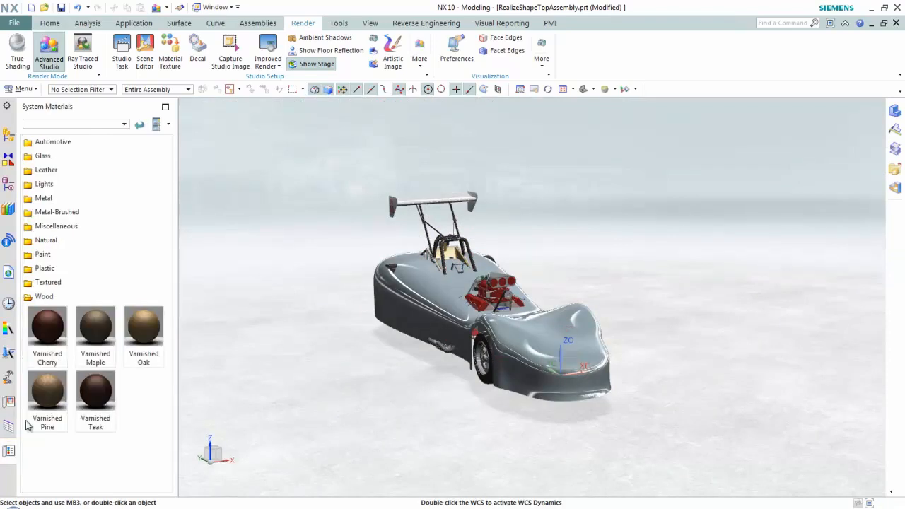
{"action": "left_click", "coordinate": [42, 144]}
{"action": "left_click_drag", "start_coordinate": [92, 302], "coordinate": [424, 291]}
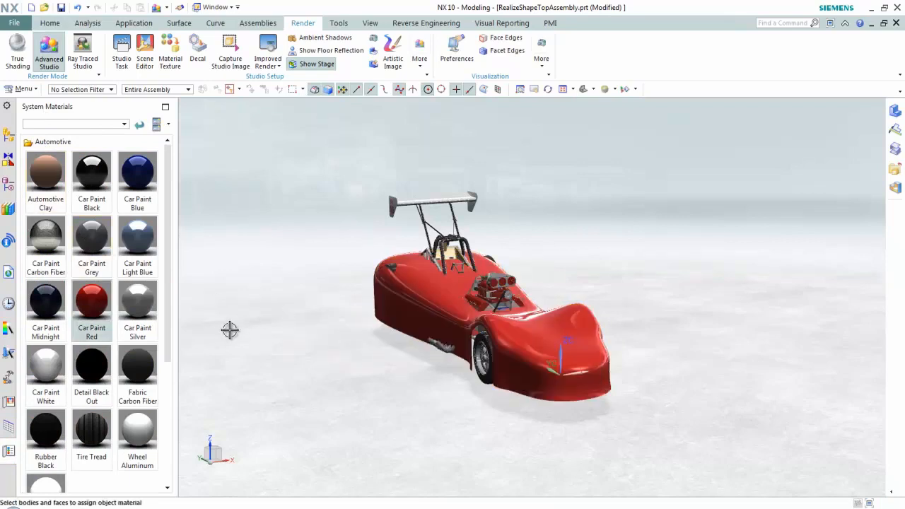
{"action": "left_click", "coordinate": [9, 136]}
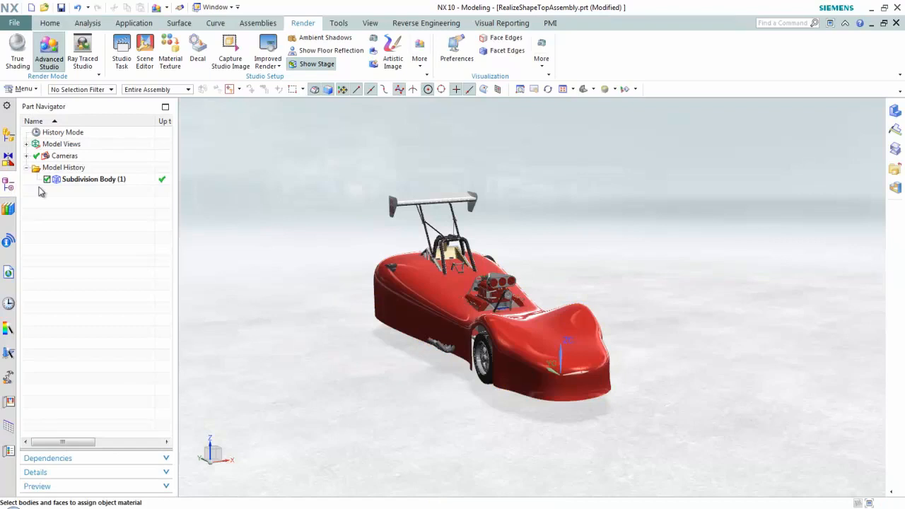
Inspect the rendered dragster from the front at different angles and switch to the PowerPoint slide show
{"action": "scroll", "coordinate": [256, 248], "scroll_direction": "up", "scroll_amount": 5}
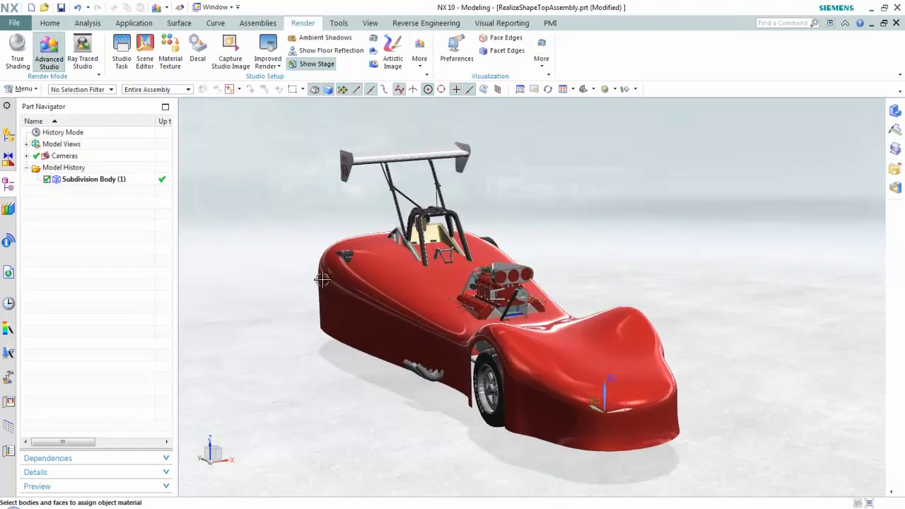
{"action": "scroll", "coordinate": [683, 392], "scroll_direction": "down", "scroll_amount": 3}
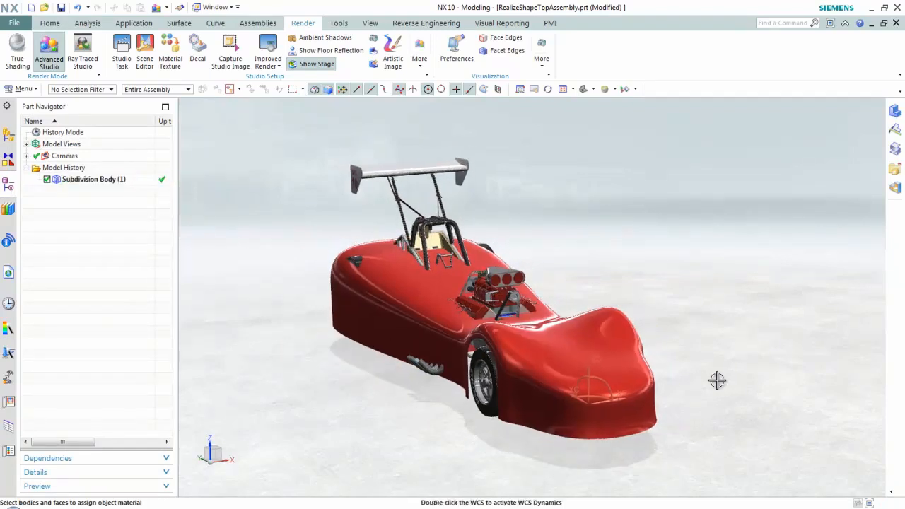
{"action": "middle_click_drag", "start_coordinate": [717, 381], "coordinate": [717, 380]}
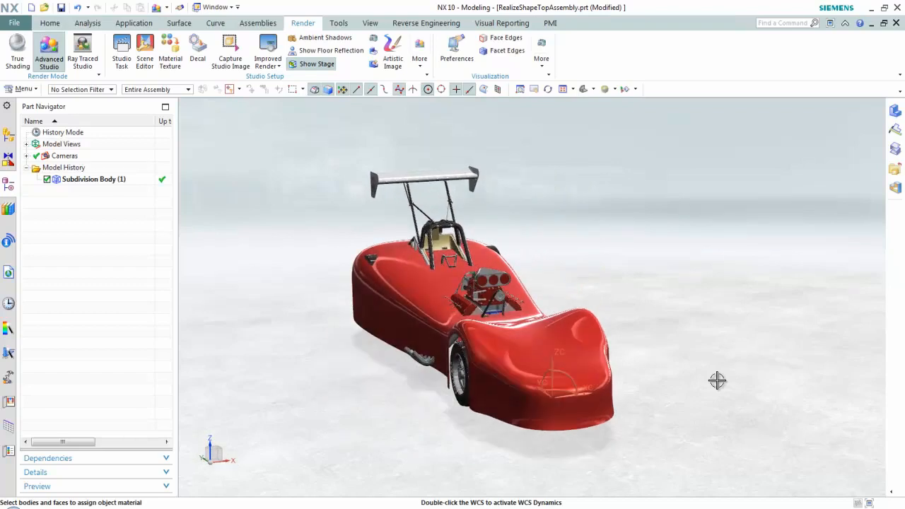
{"action": "middle_click_drag", "start_coordinate": [717, 380], "coordinate": [718, 381]}
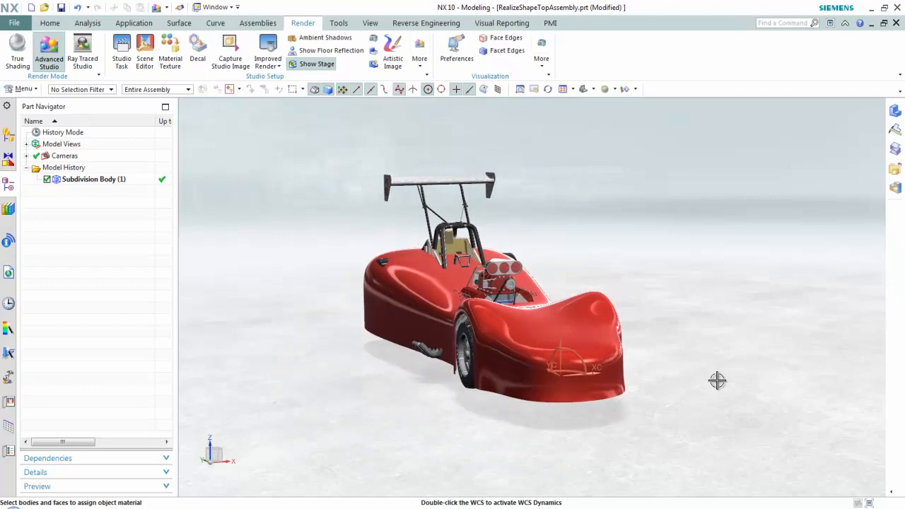
{"action": "key", "text": "super+Tab"}
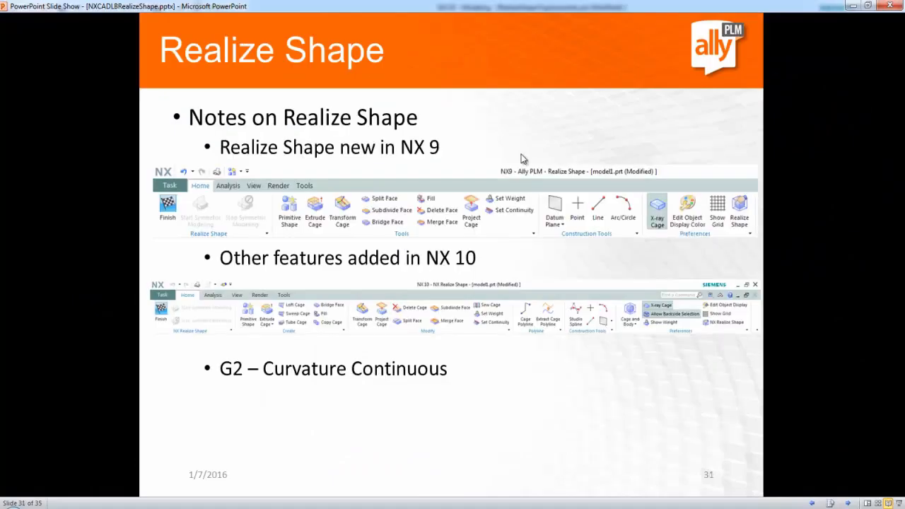